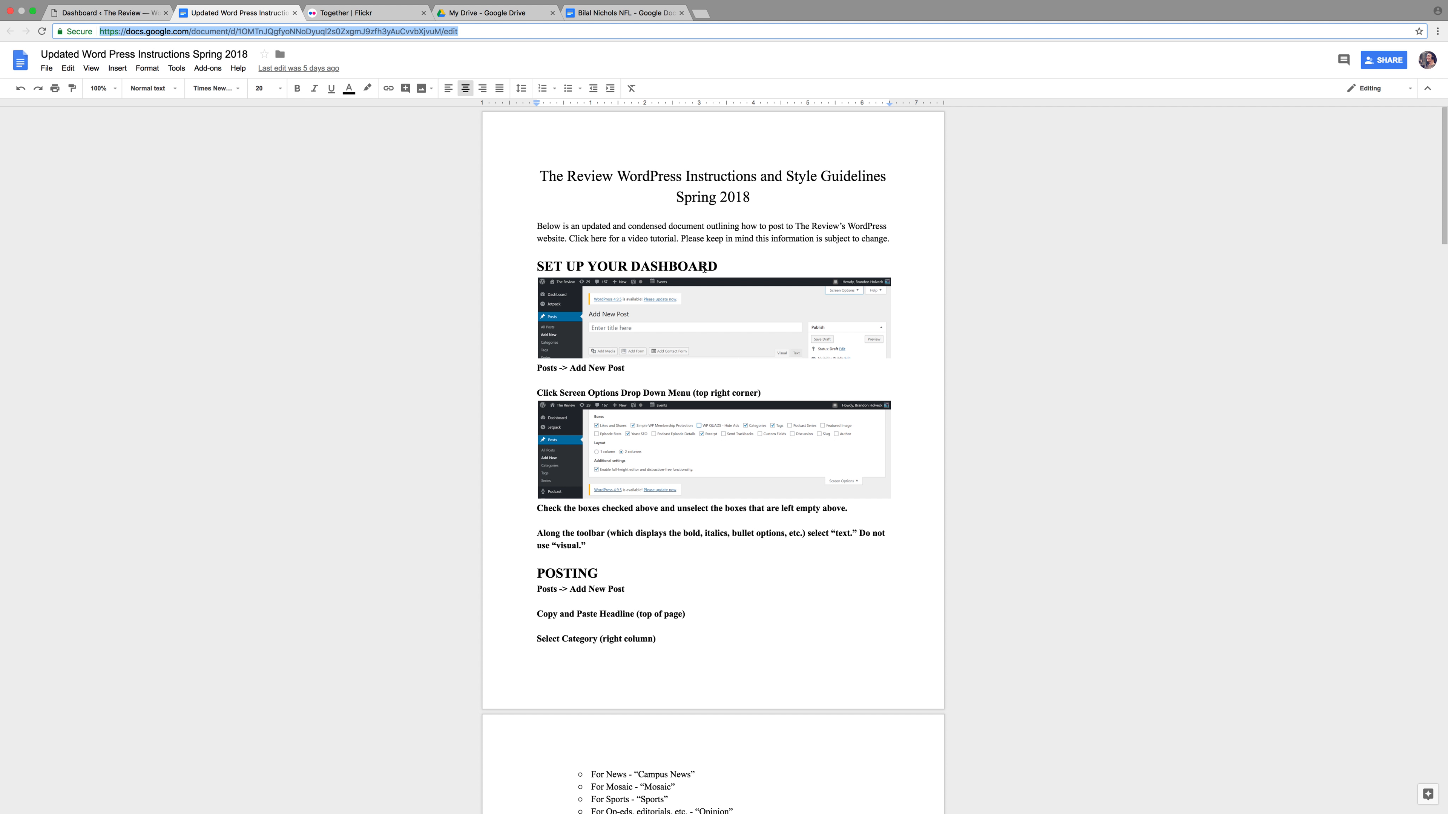
Switch from the instructions document to The Review's WordPress dashboard
left_click(109, 17)
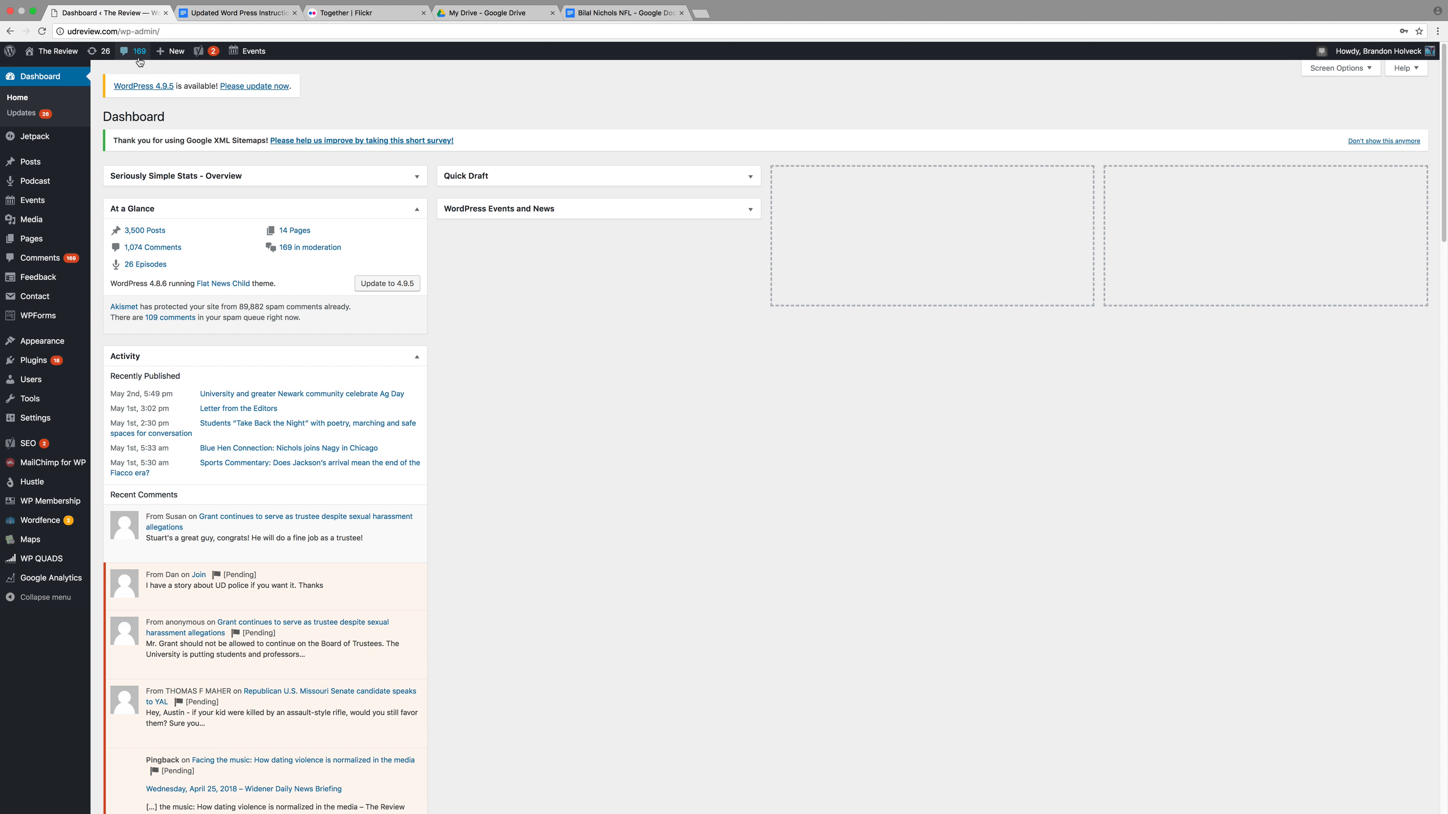
Create a blank new post, check its Screen Options, then bring up the Bilal Nichols NFL story
mouse_move(47, 162)
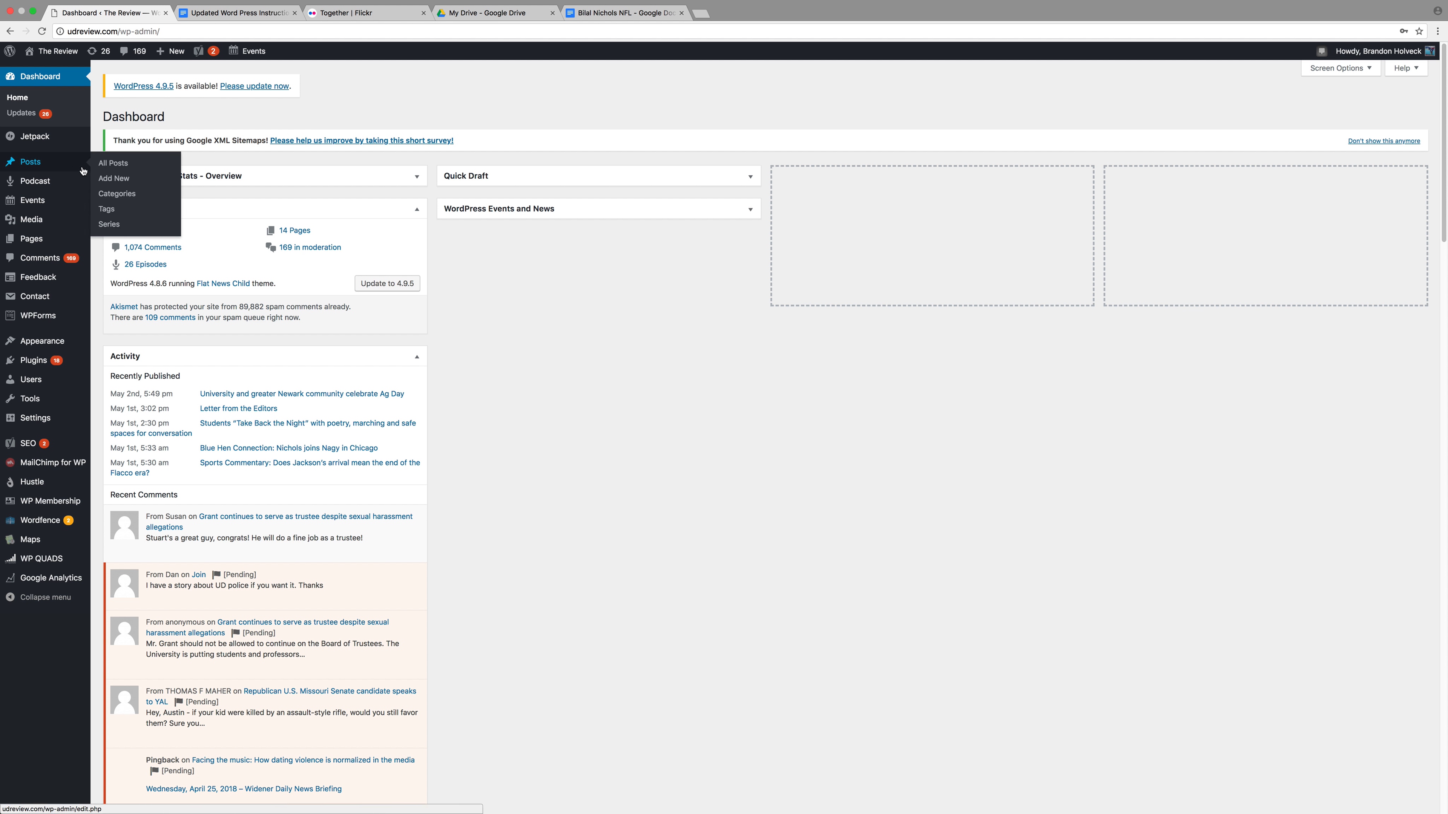
left_click(113, 183)
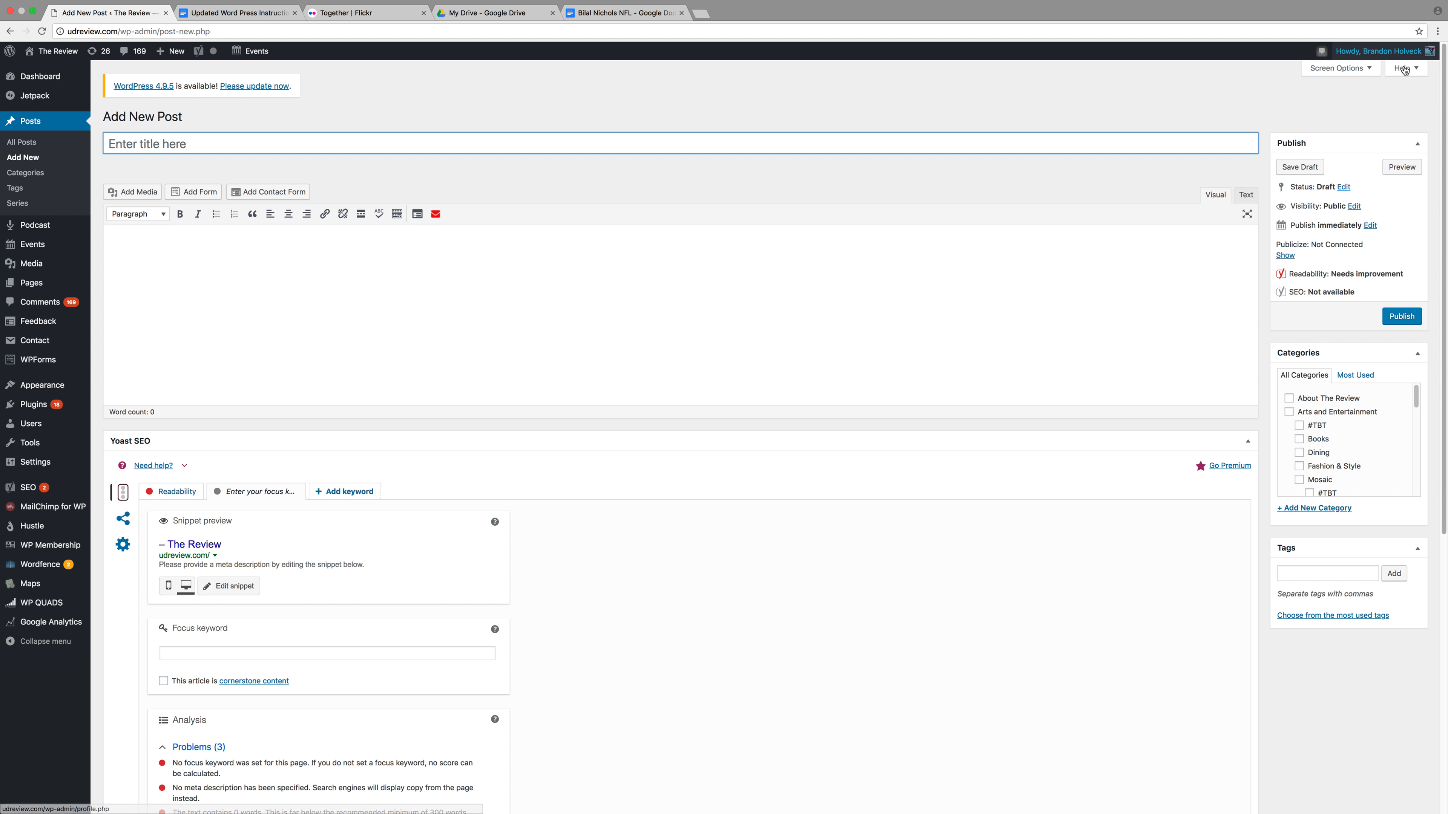
left_click(1341, 67)
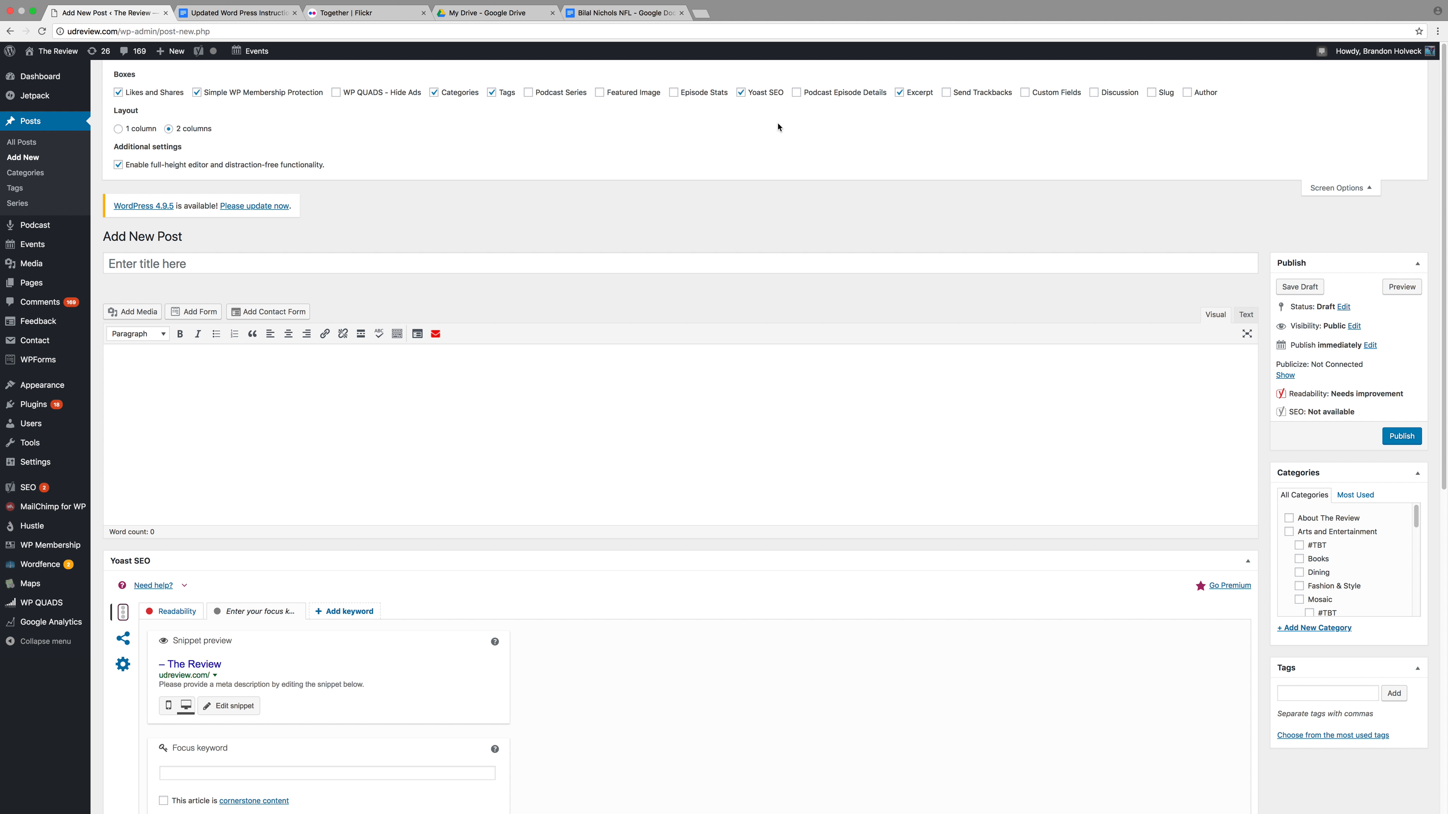
left_click(1328, 190)
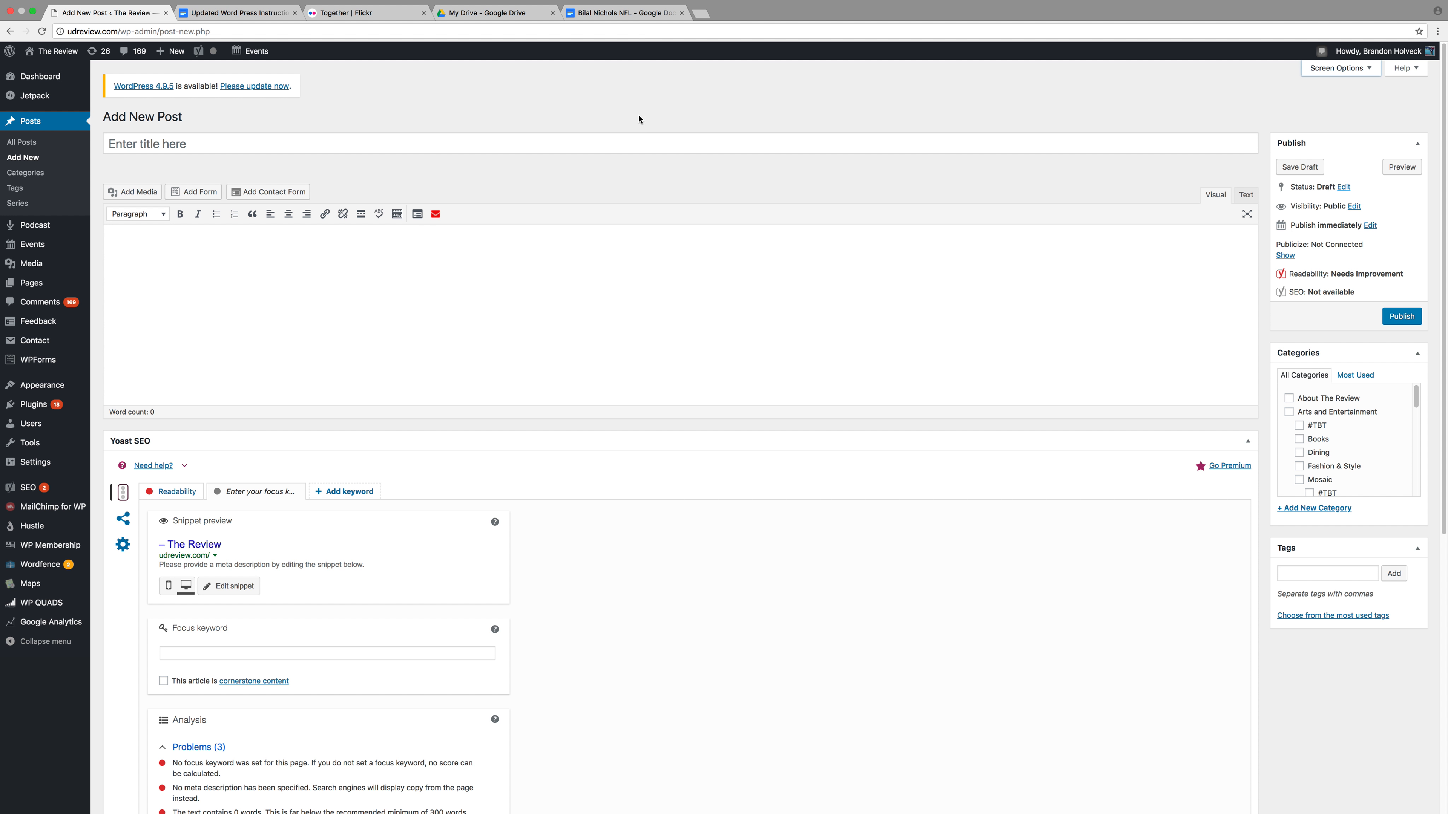
left_click(620, 17)
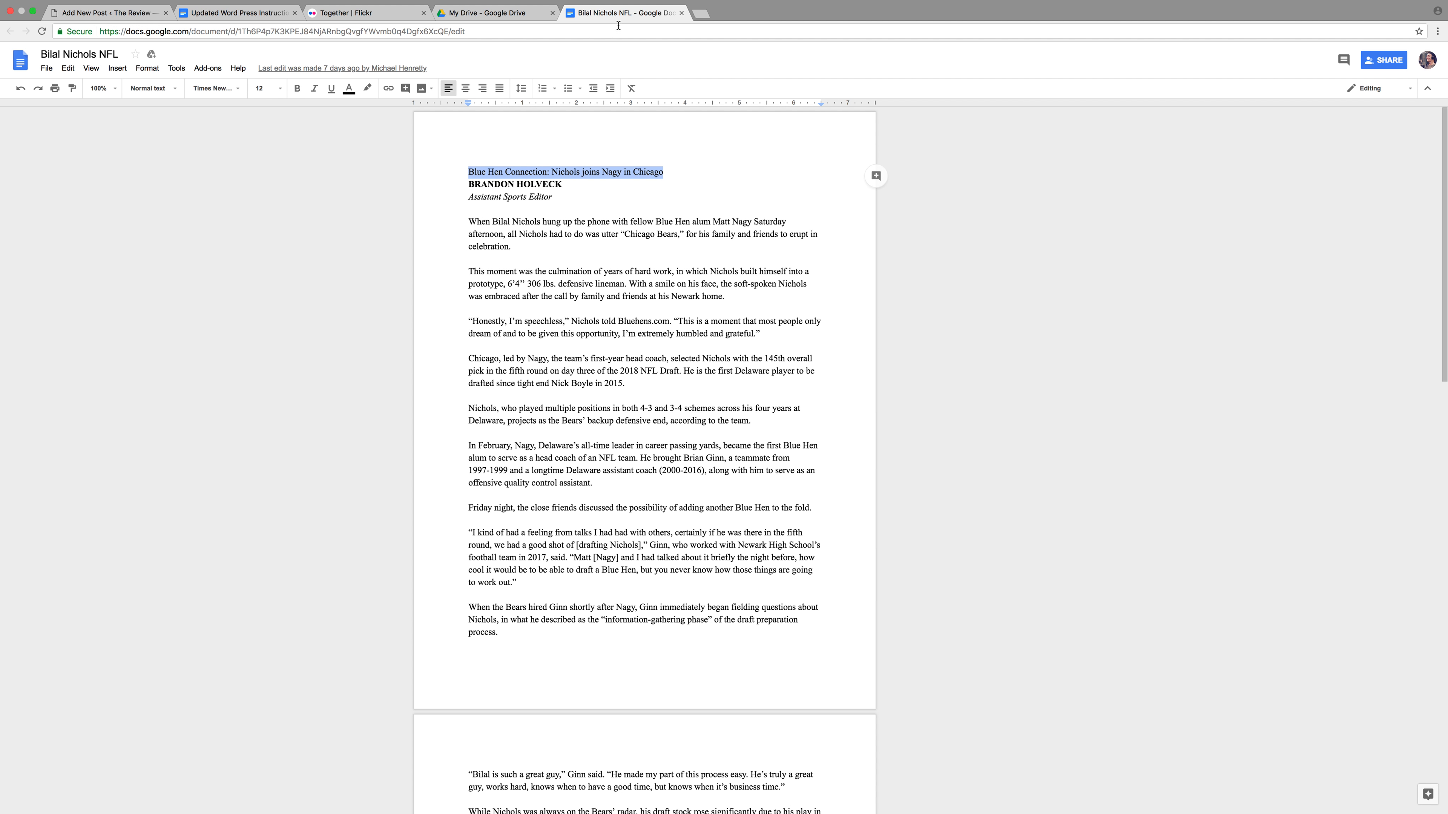
Select the headline 'Blue Hen Connection: Nichols joins Nagy in Chicago' in the story doc
left_click(679, 170)
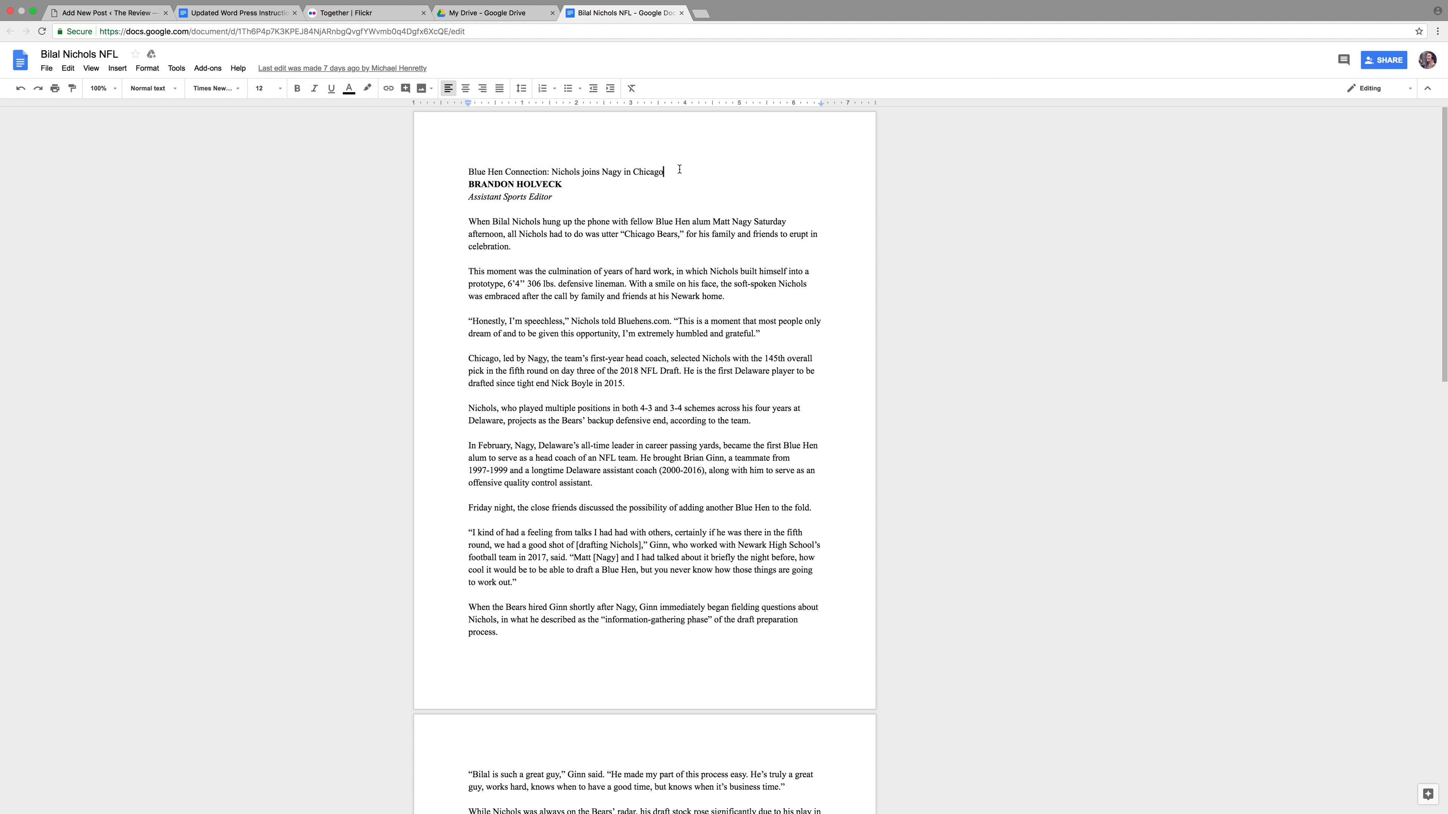
scroll(688, 153, "down", 10)
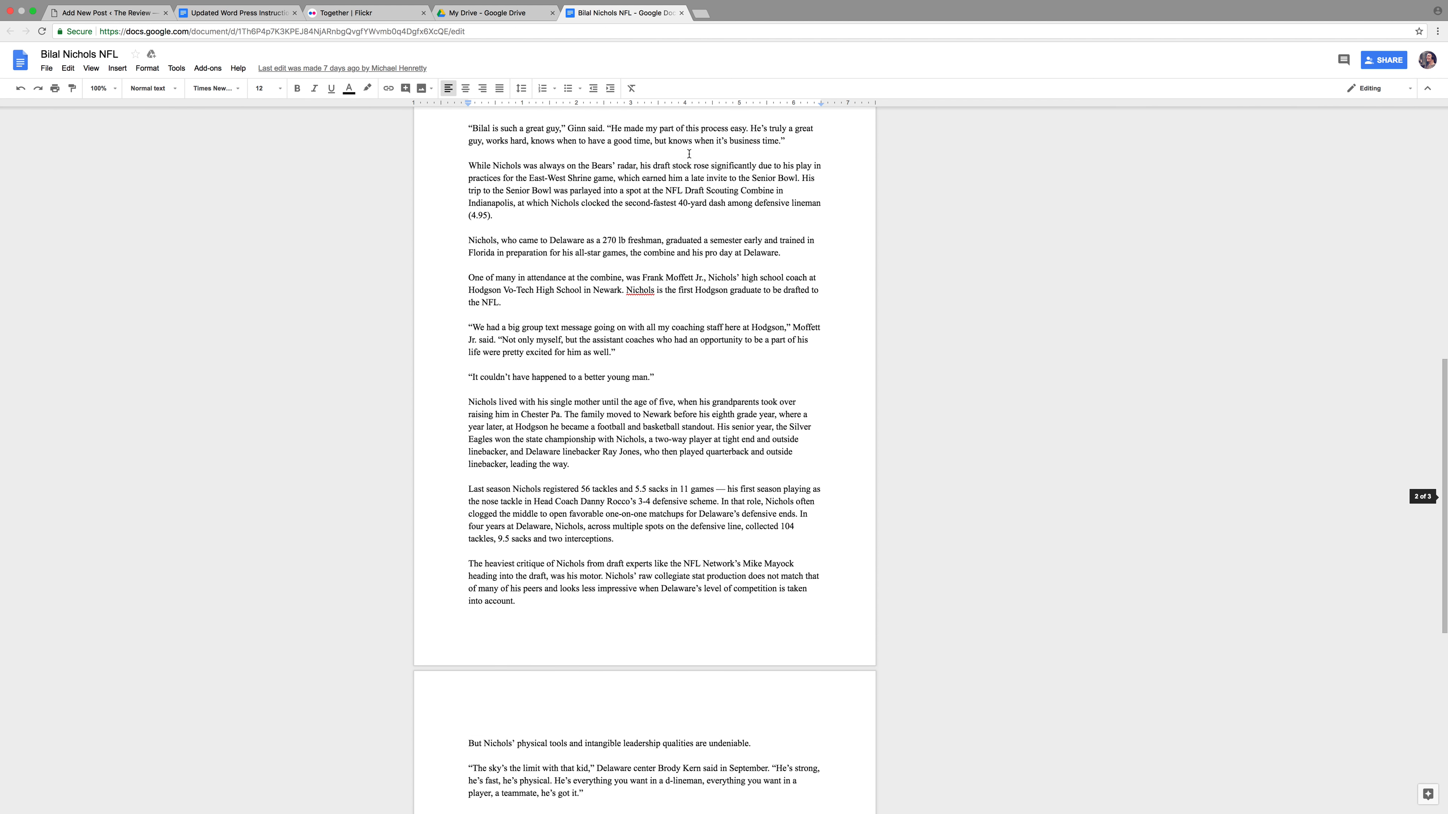
scroll(688, 149, "up", 10)
left_click_drag(664, 171, 466, 169)
key("super+c")
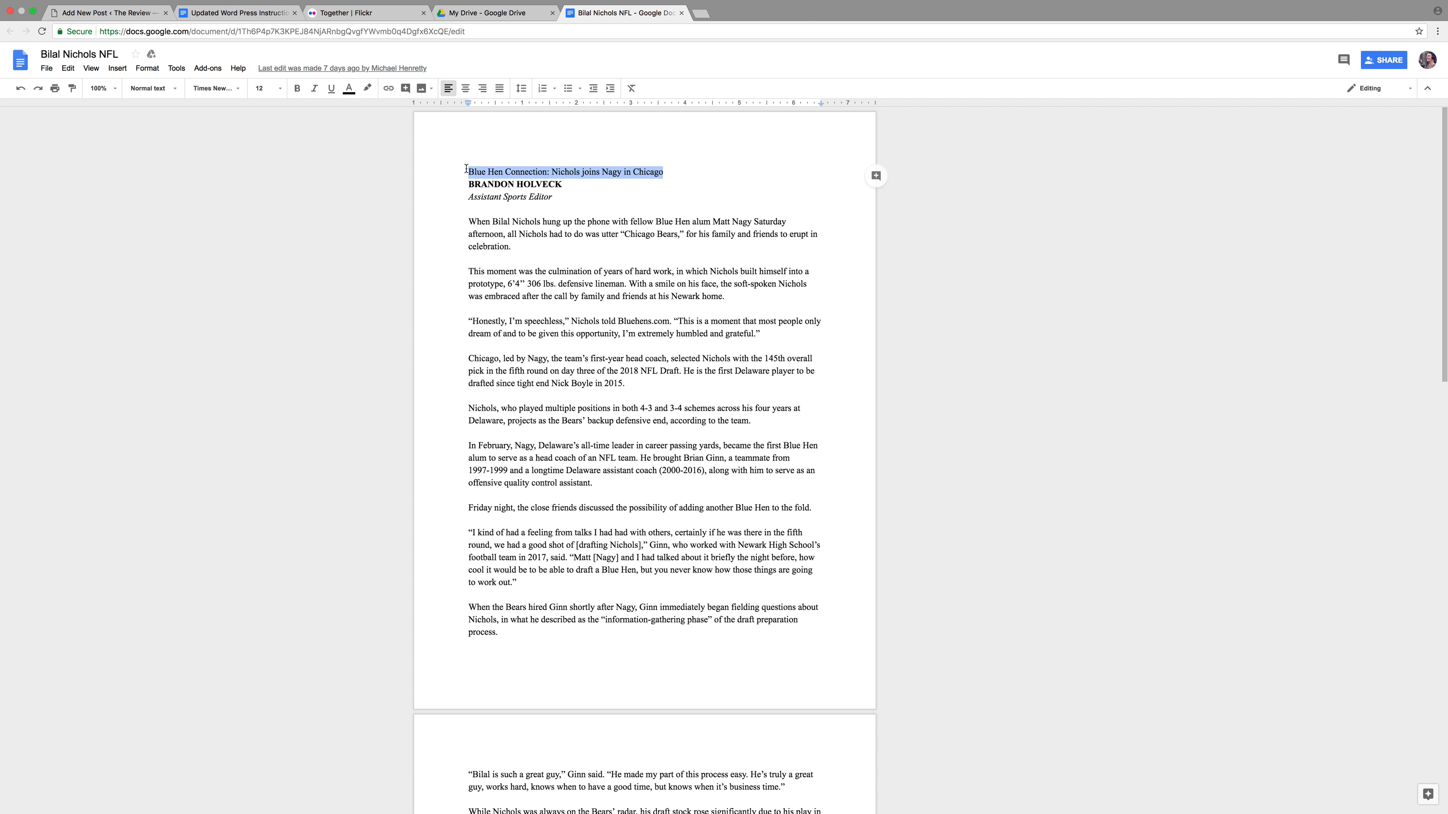
left_click(106, 13)
Paste 'Blue Hen Connection: Nichols joins Nagy in Chicago' as the post title, checking the instructions
left_click(260, 147)
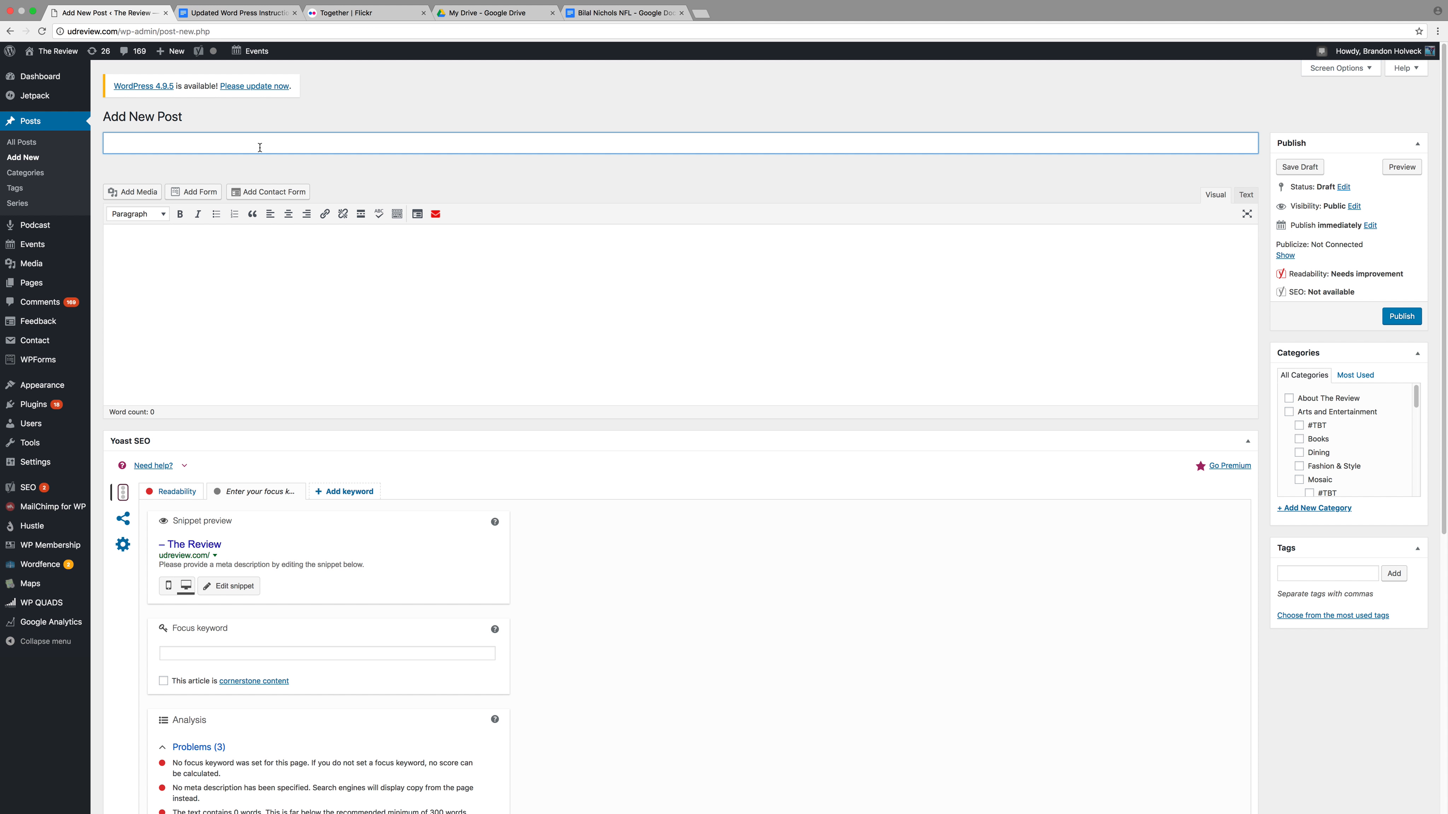
key("super+v")
left_click(231, 12)
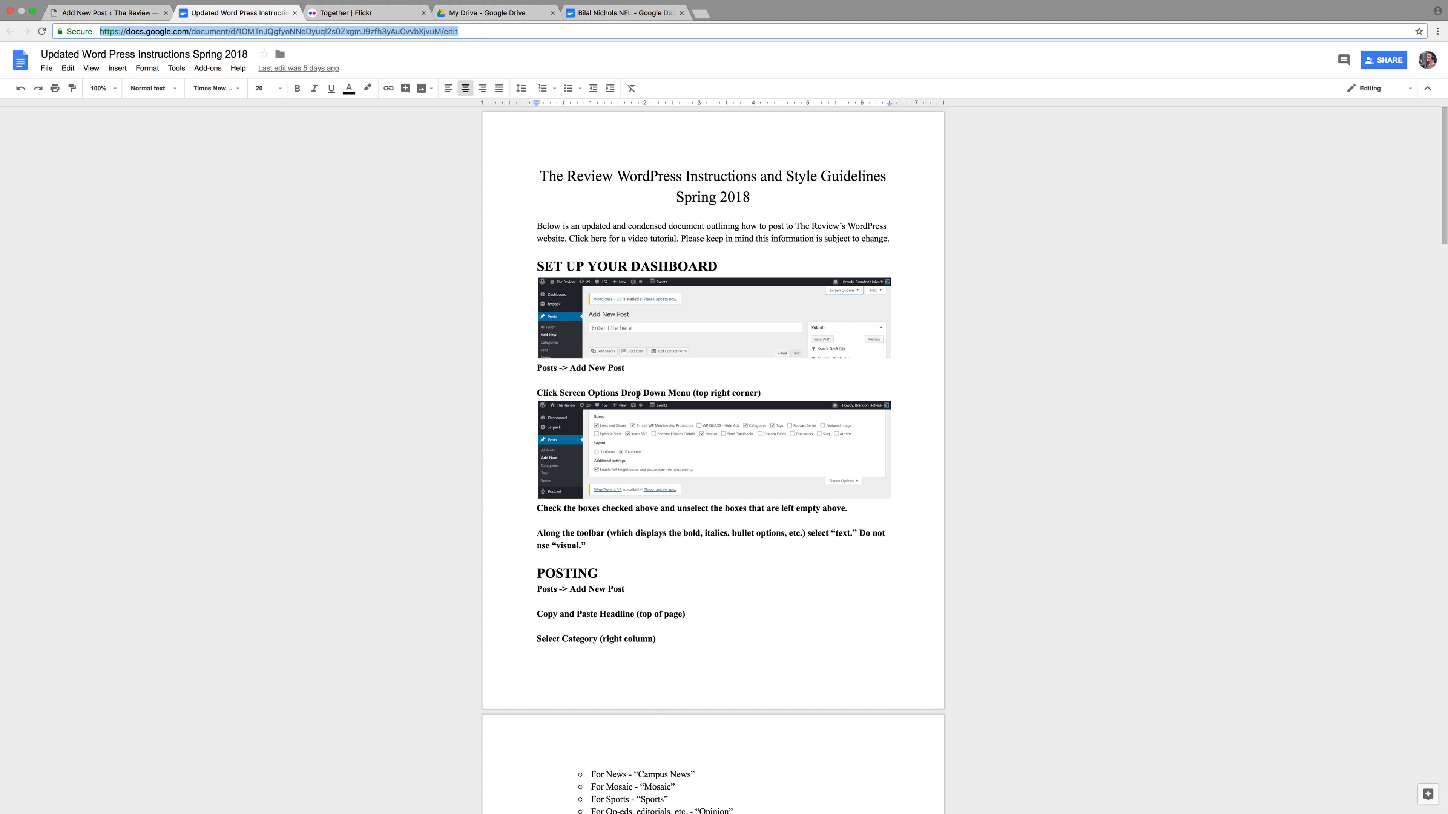
scroll(644, 396, "down", 6)
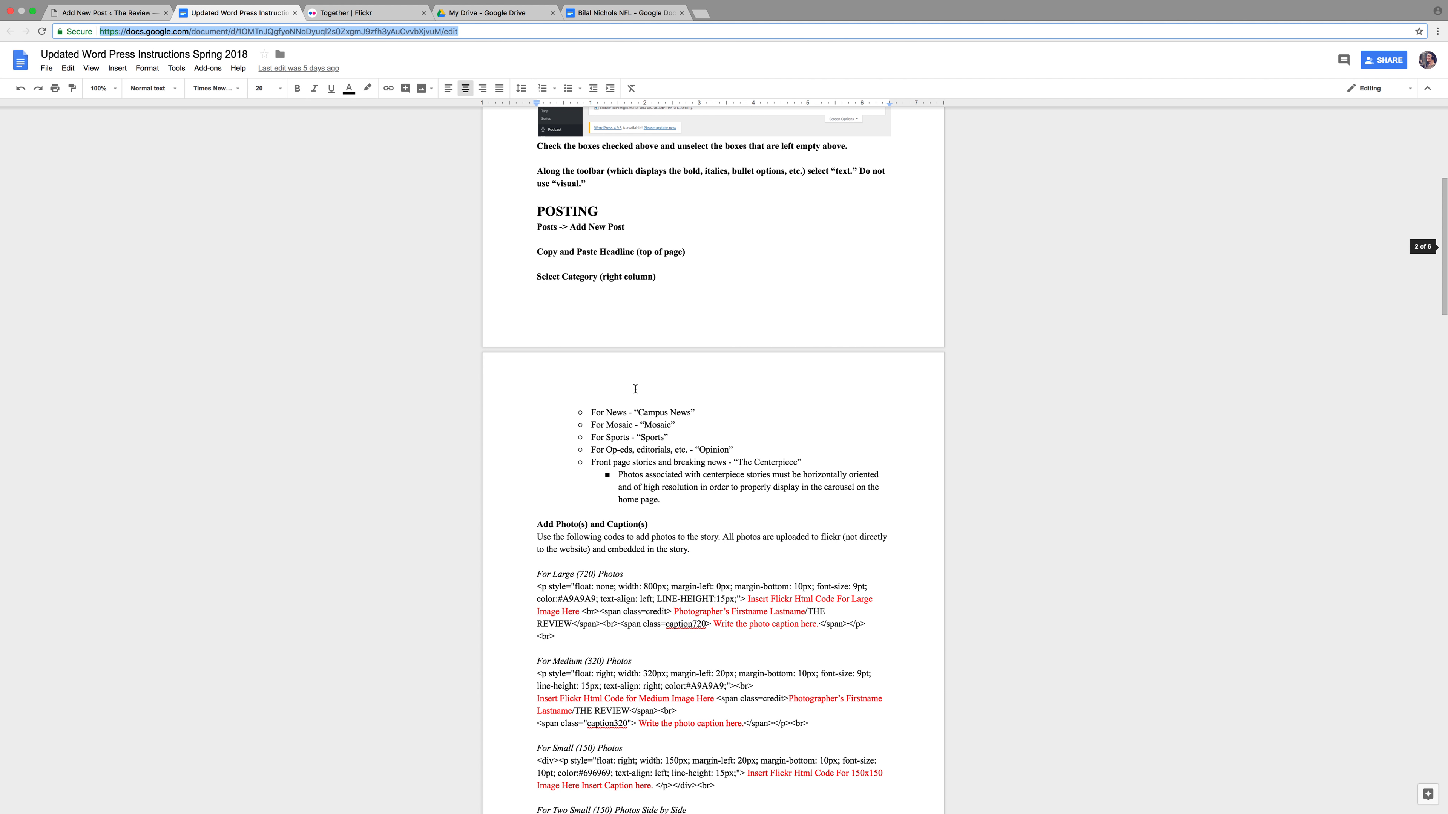
left_click(90, 18)
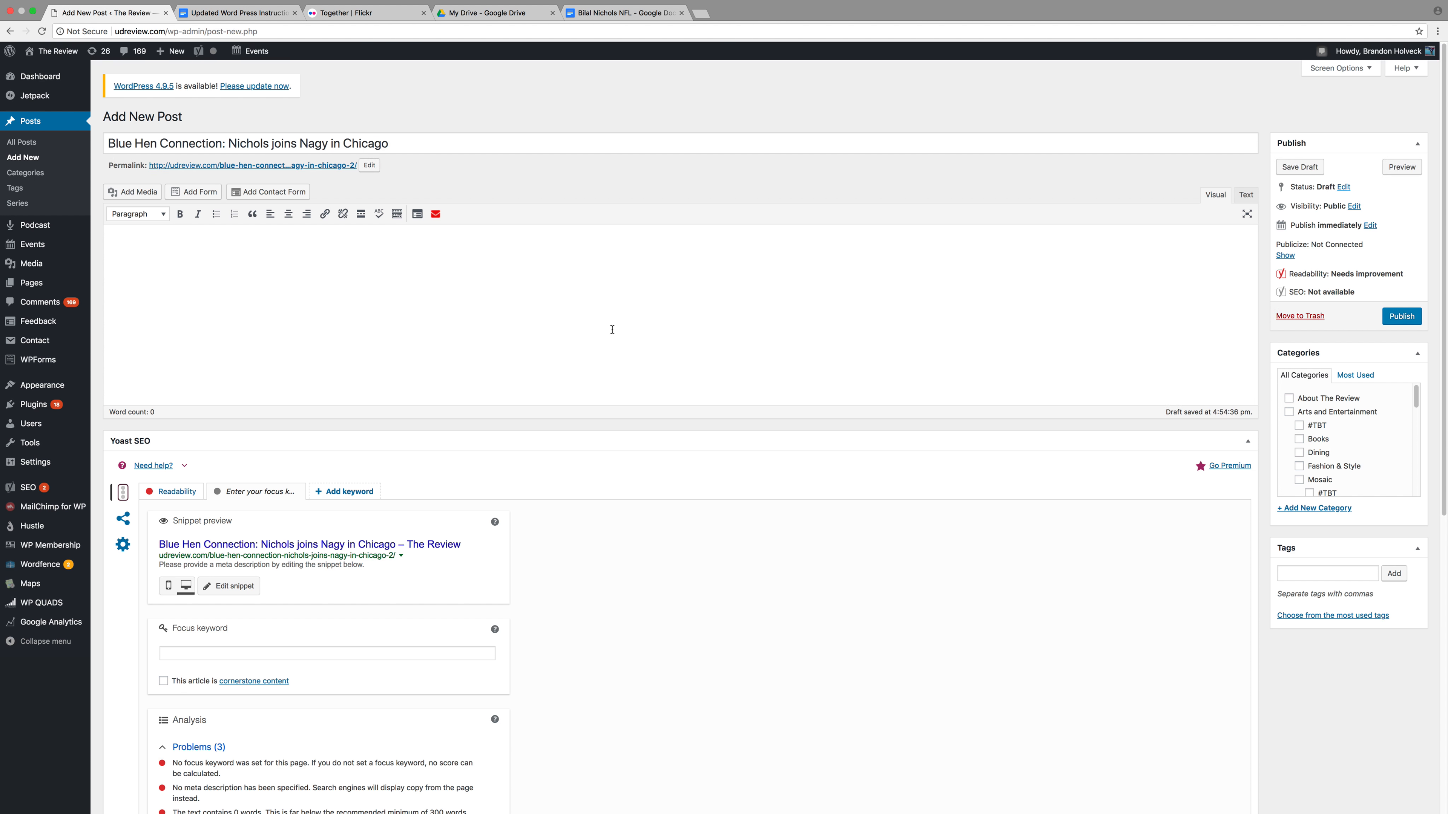
File the post under the Sports category
left_click_drag(1415, 399, 1416, 476)
left_click(1316, 461)
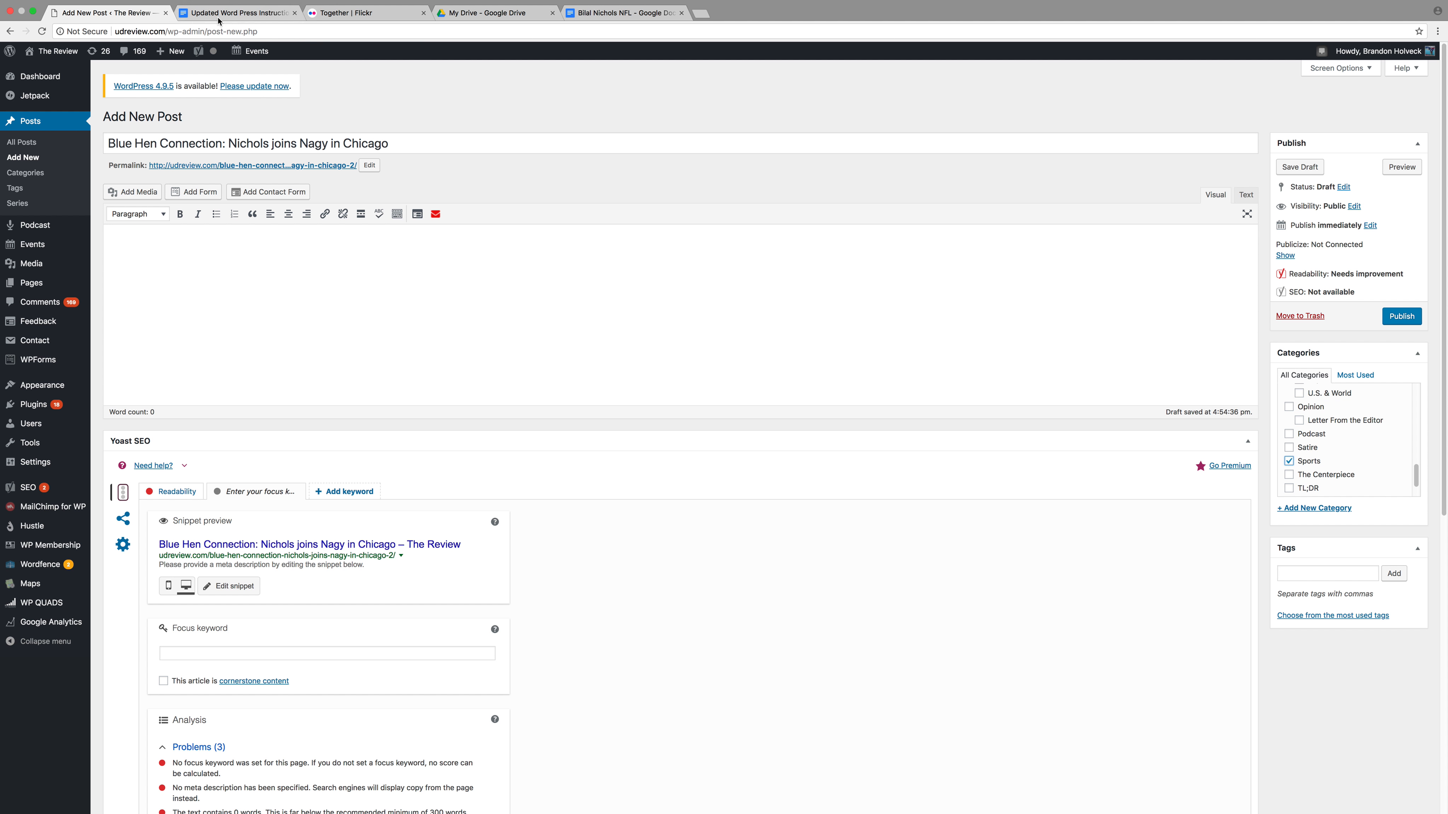
left_click(237, 12)
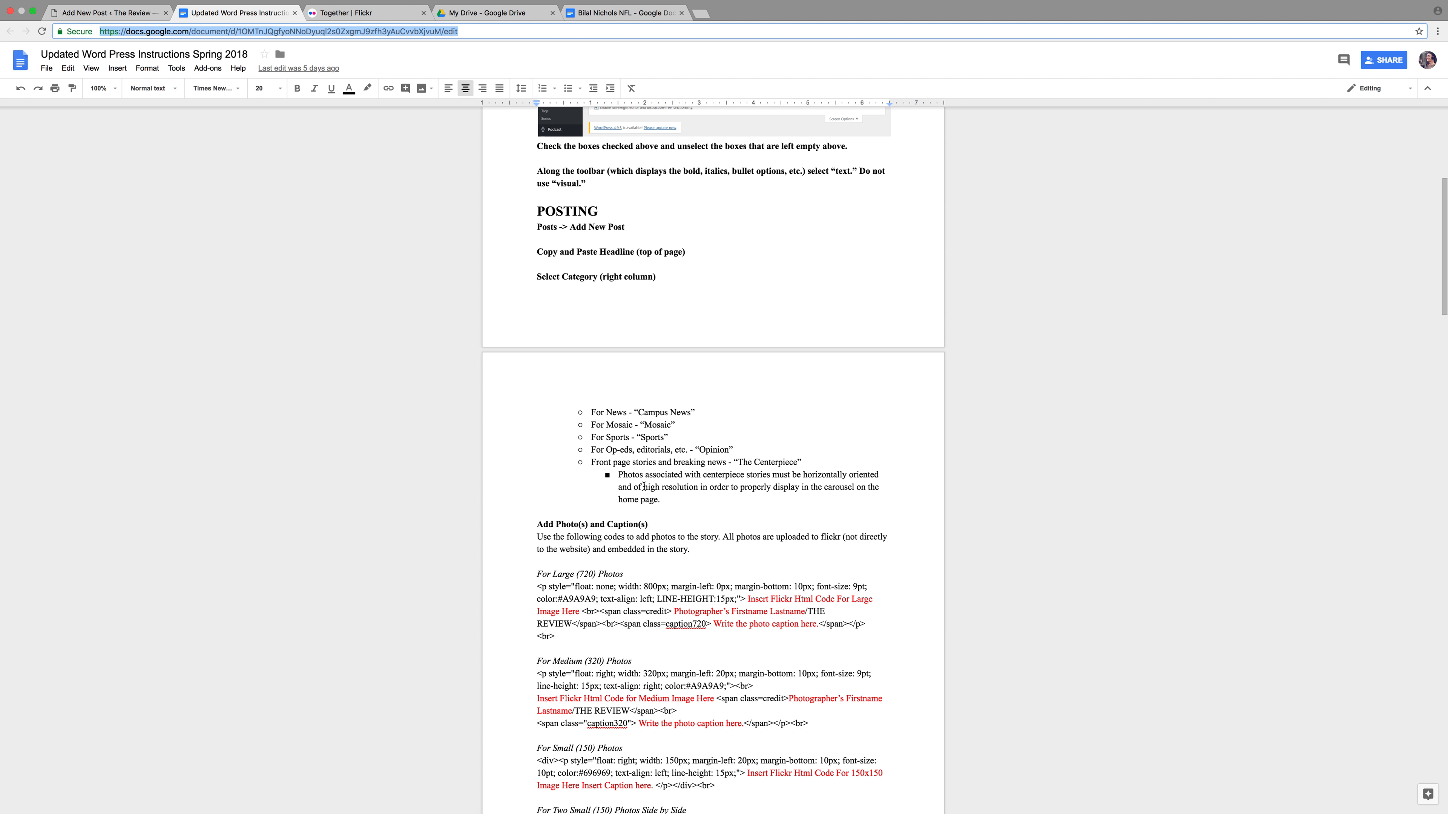
scroll(643, 486, "down", 5)
scroll(651, 491, "down", 6)
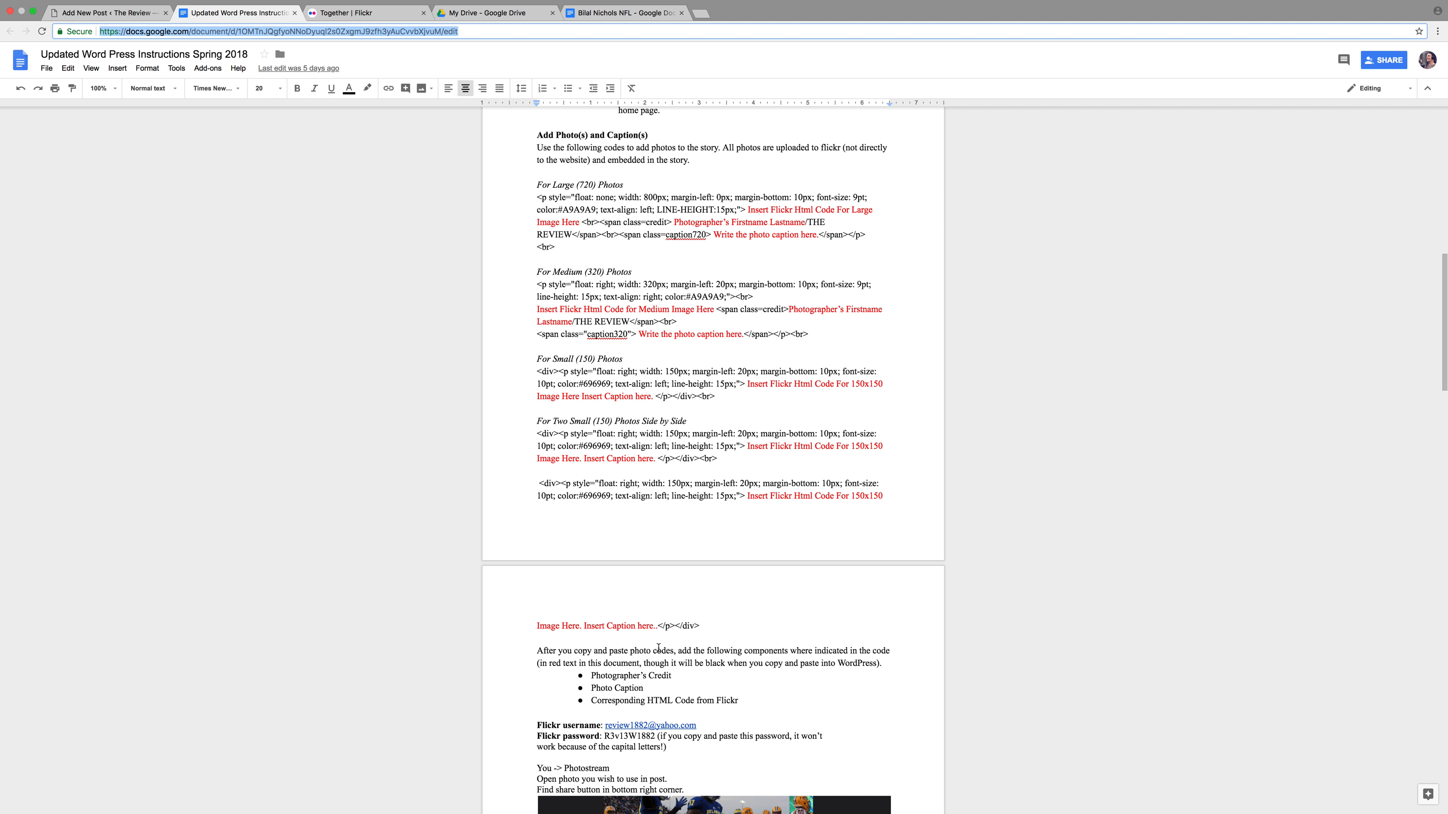
scroll(711, 749, "down", 5)
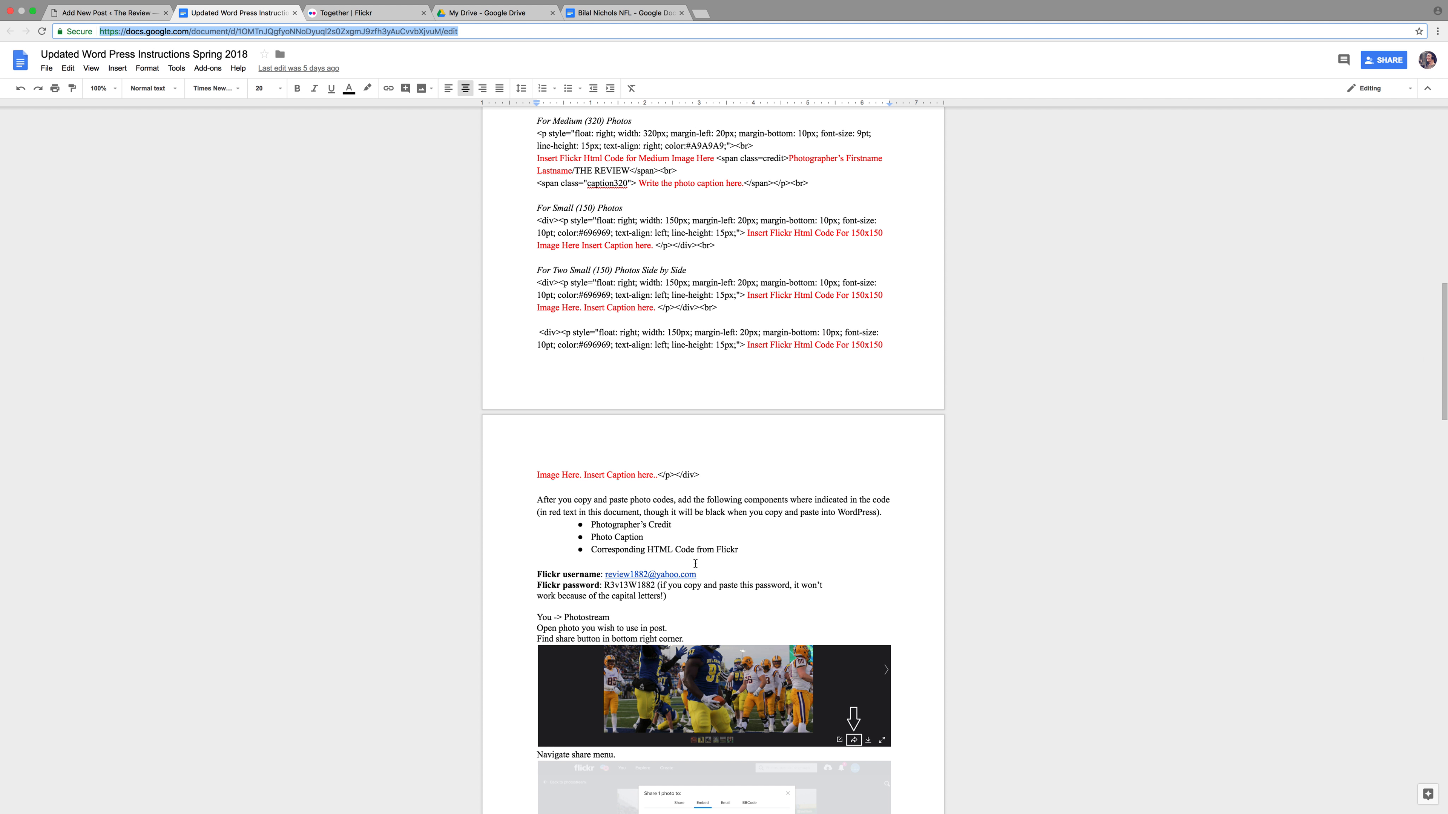
Enter the newspaper's Flickr account e-mail on the Yahoo sign-in page and continue
left_click(332, 13)
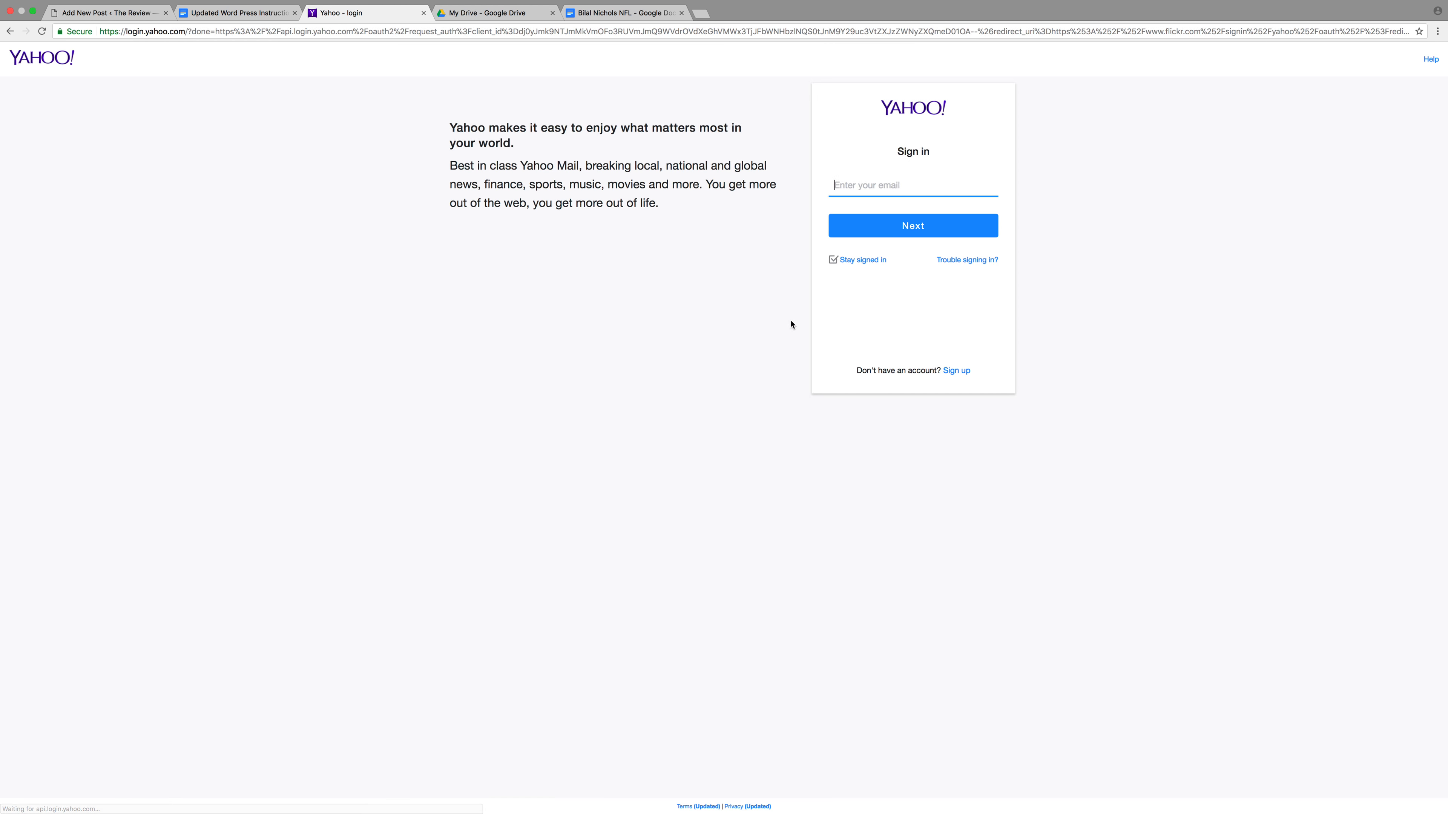
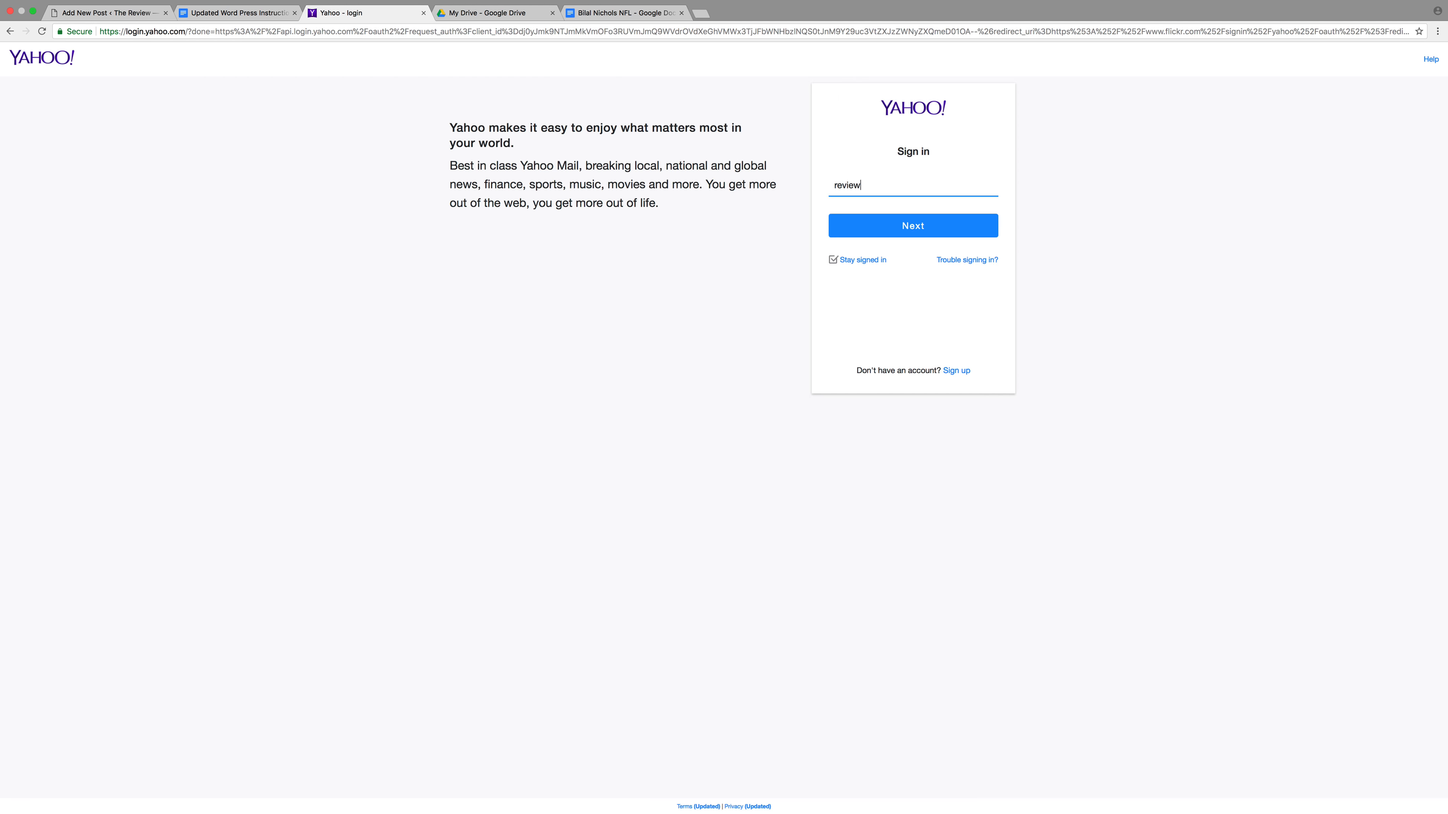
left_click(492, 15)
left_click(218, 17)
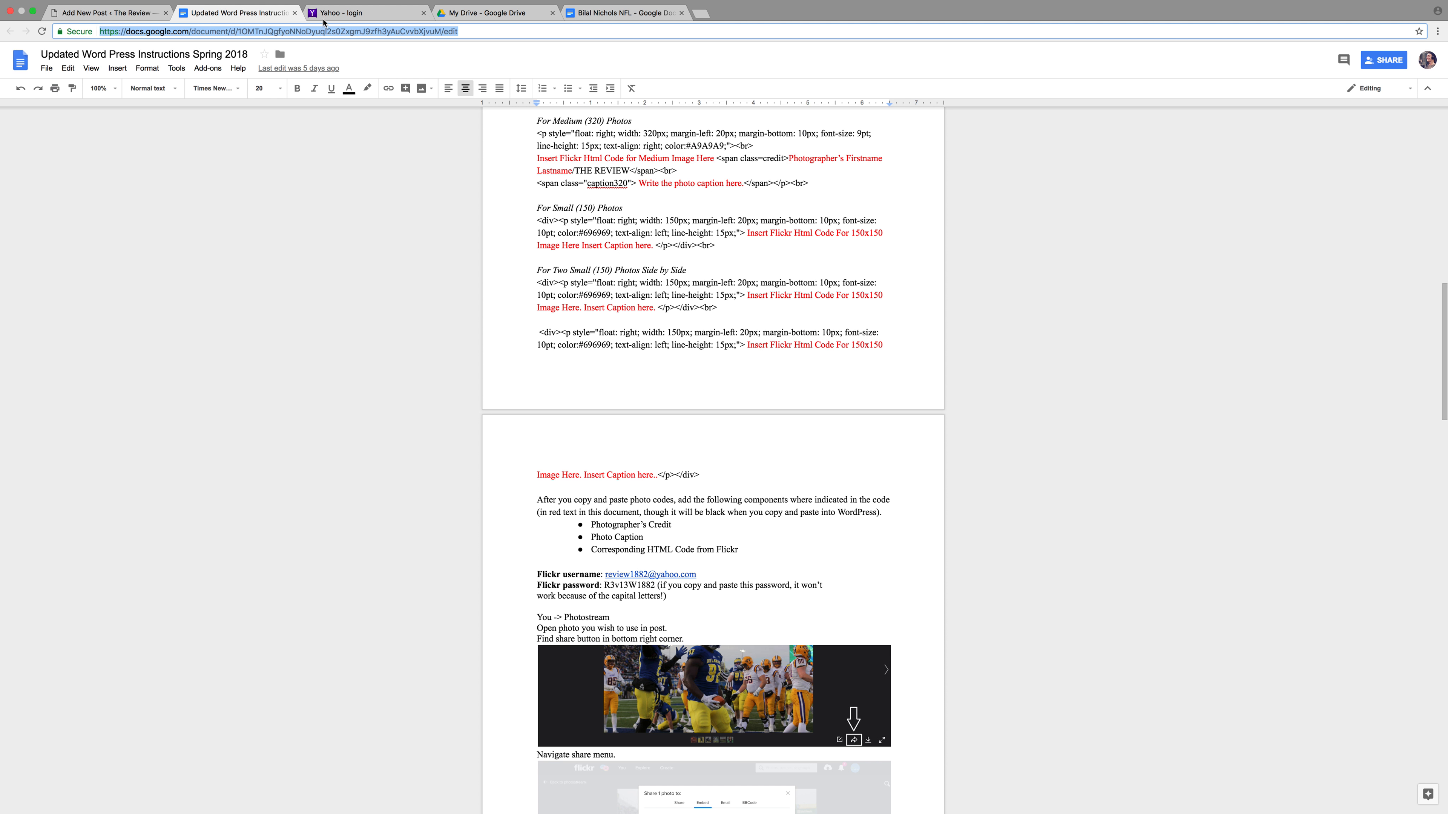
left_click(345, 13)
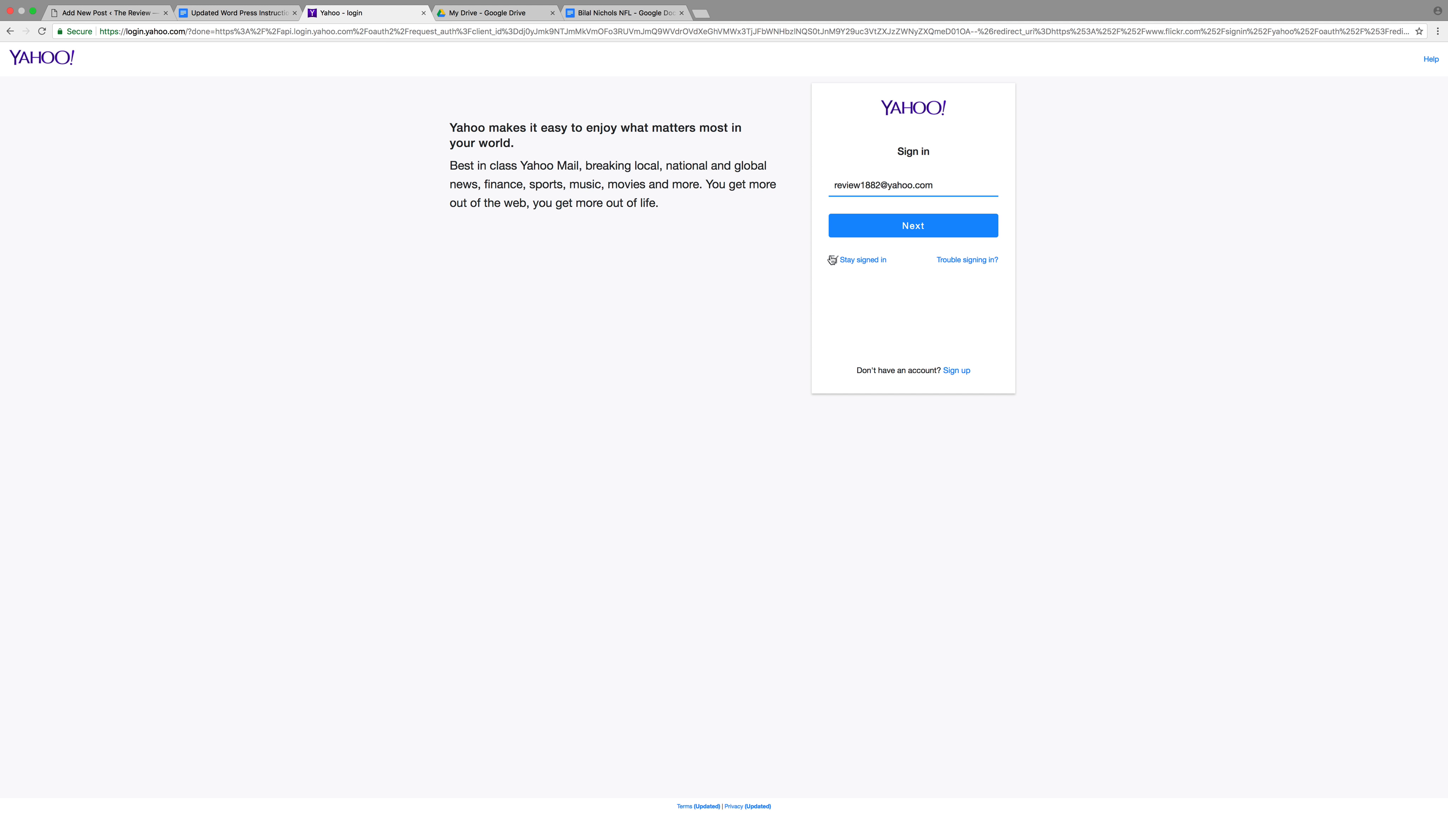
left_click(848, 233)
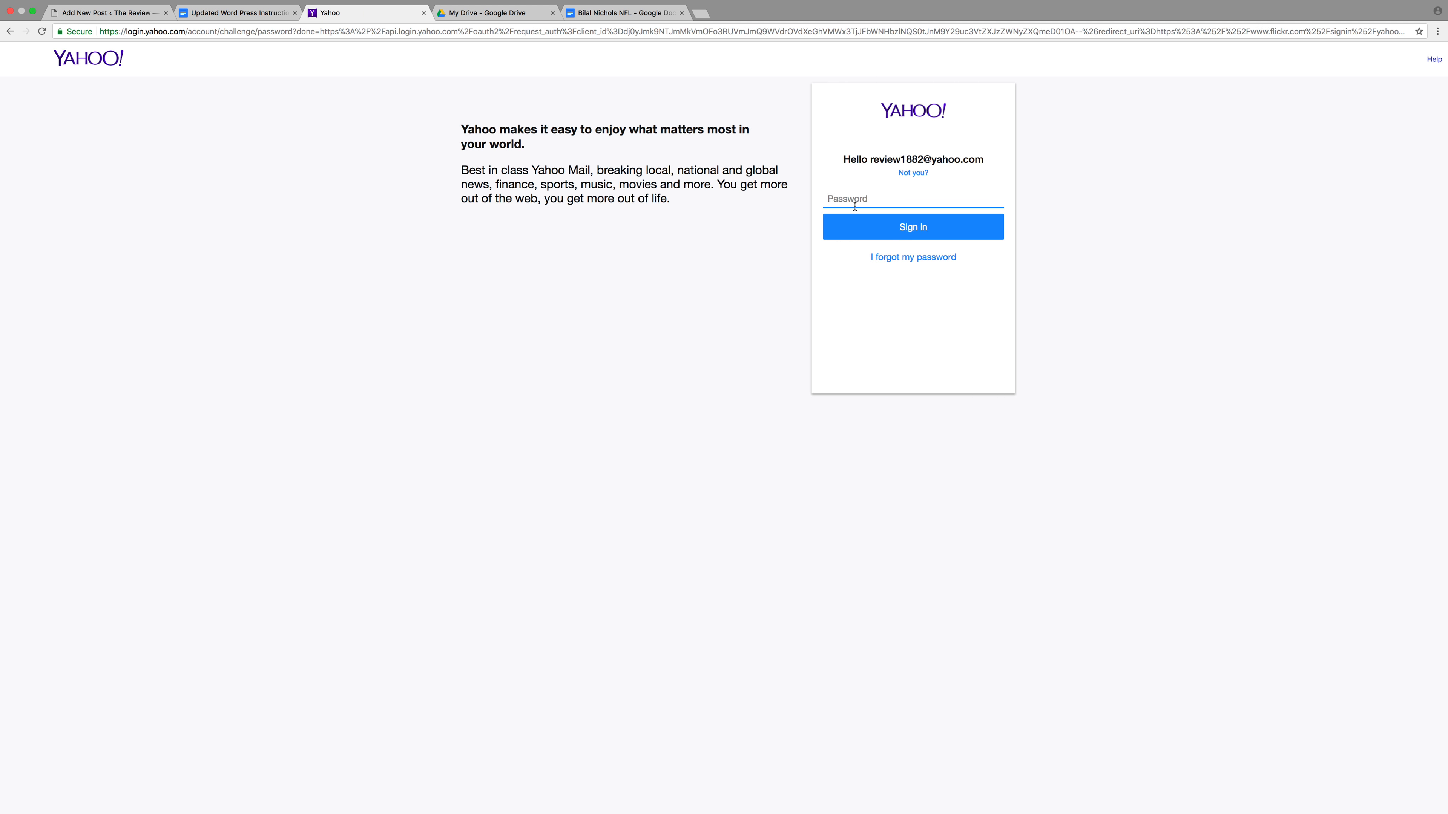
Look up the account password in the instructions and submit it to sign in
left_click(251, 12)
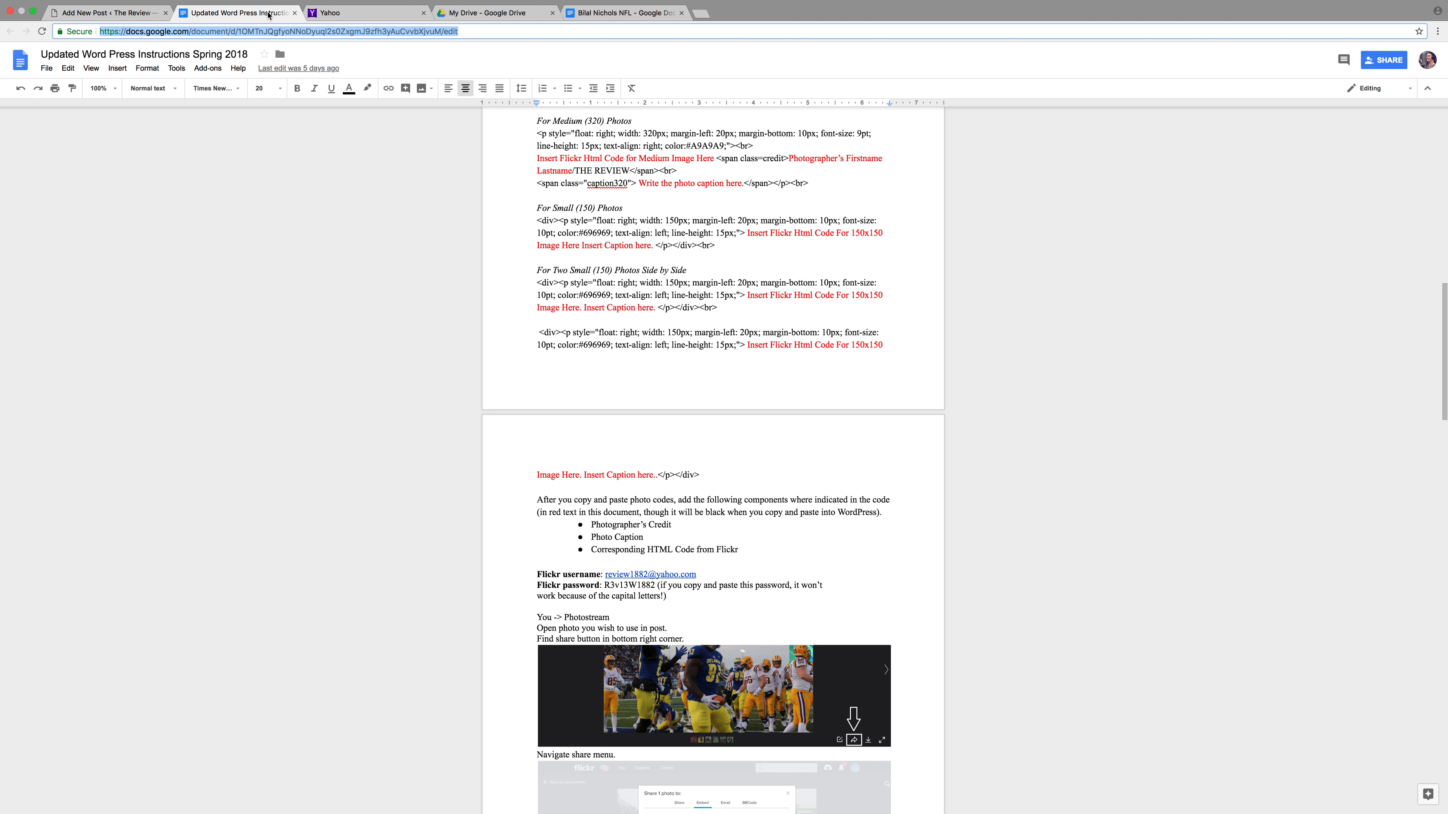
left_click(364, 17)
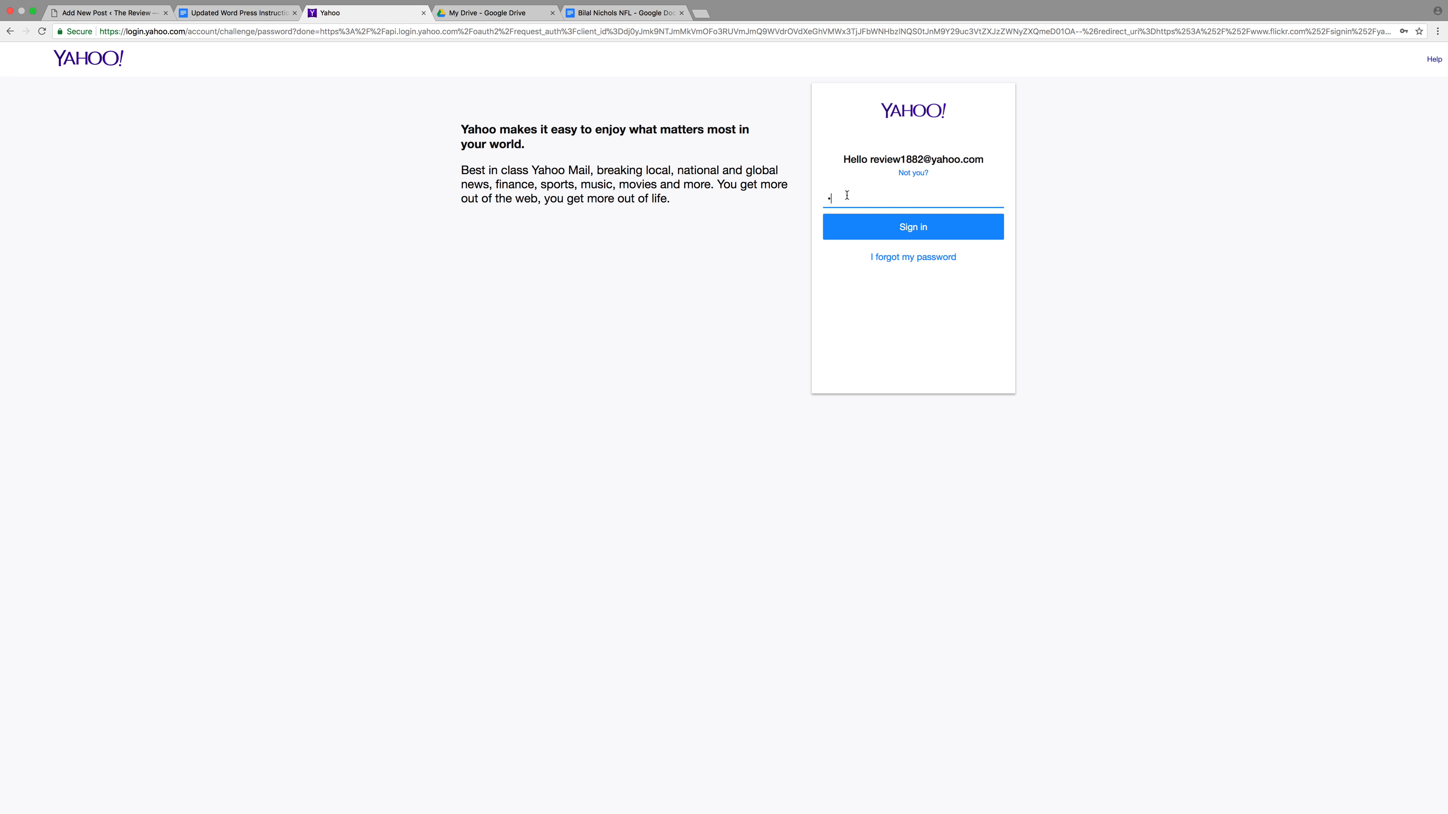
left_click(236, 13)
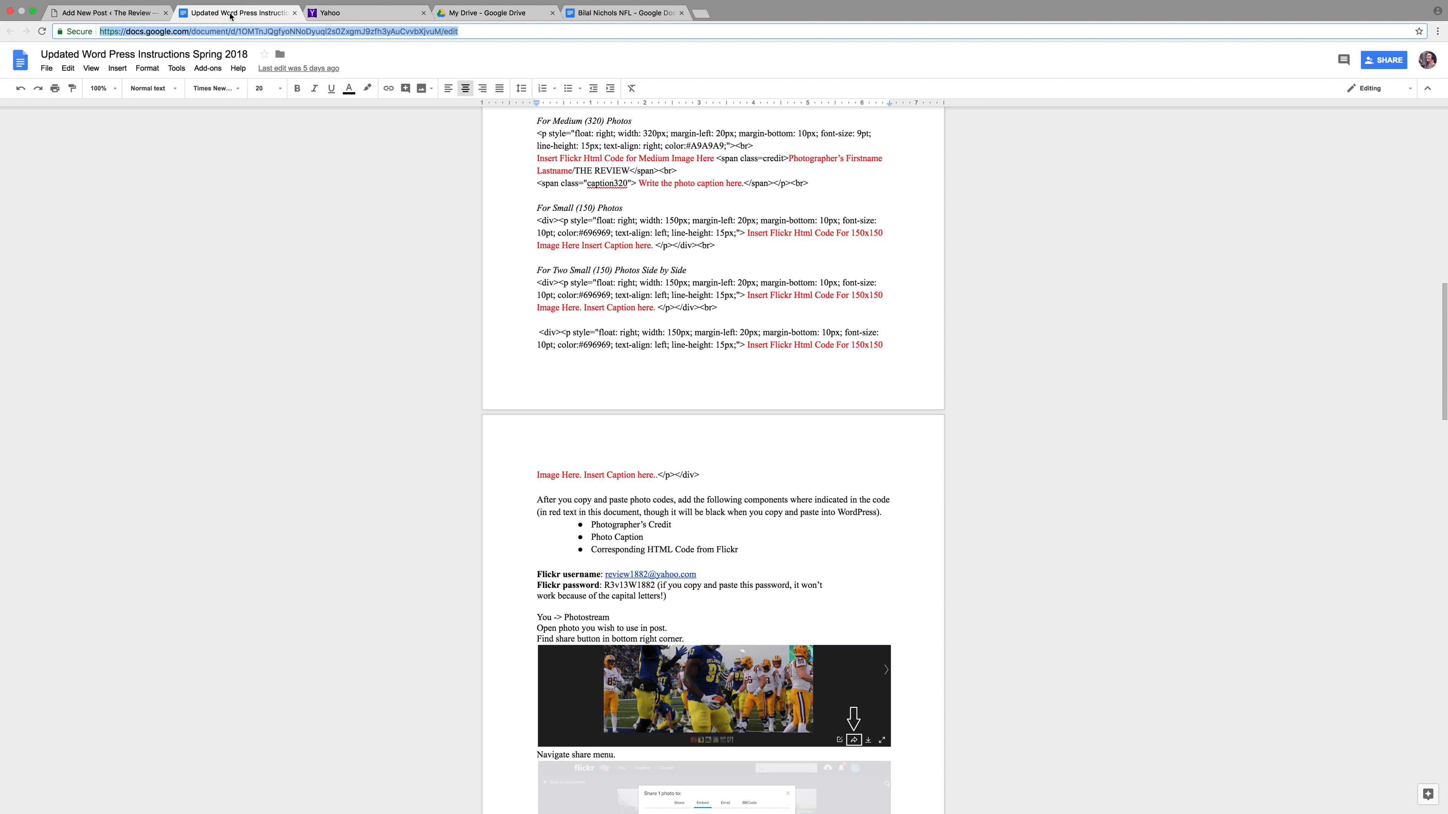
left_click(348, 13)
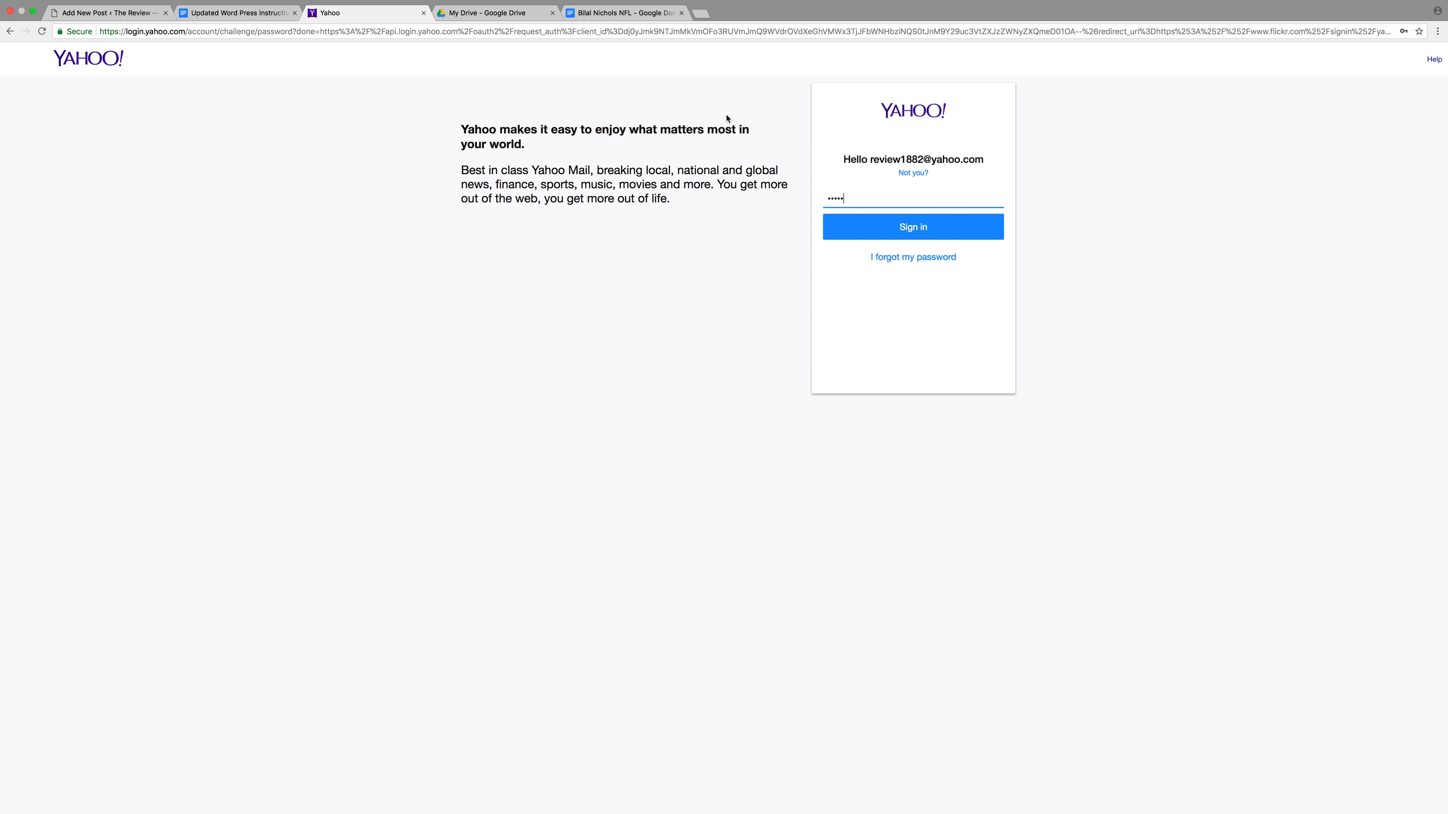
left_click(271, 16)
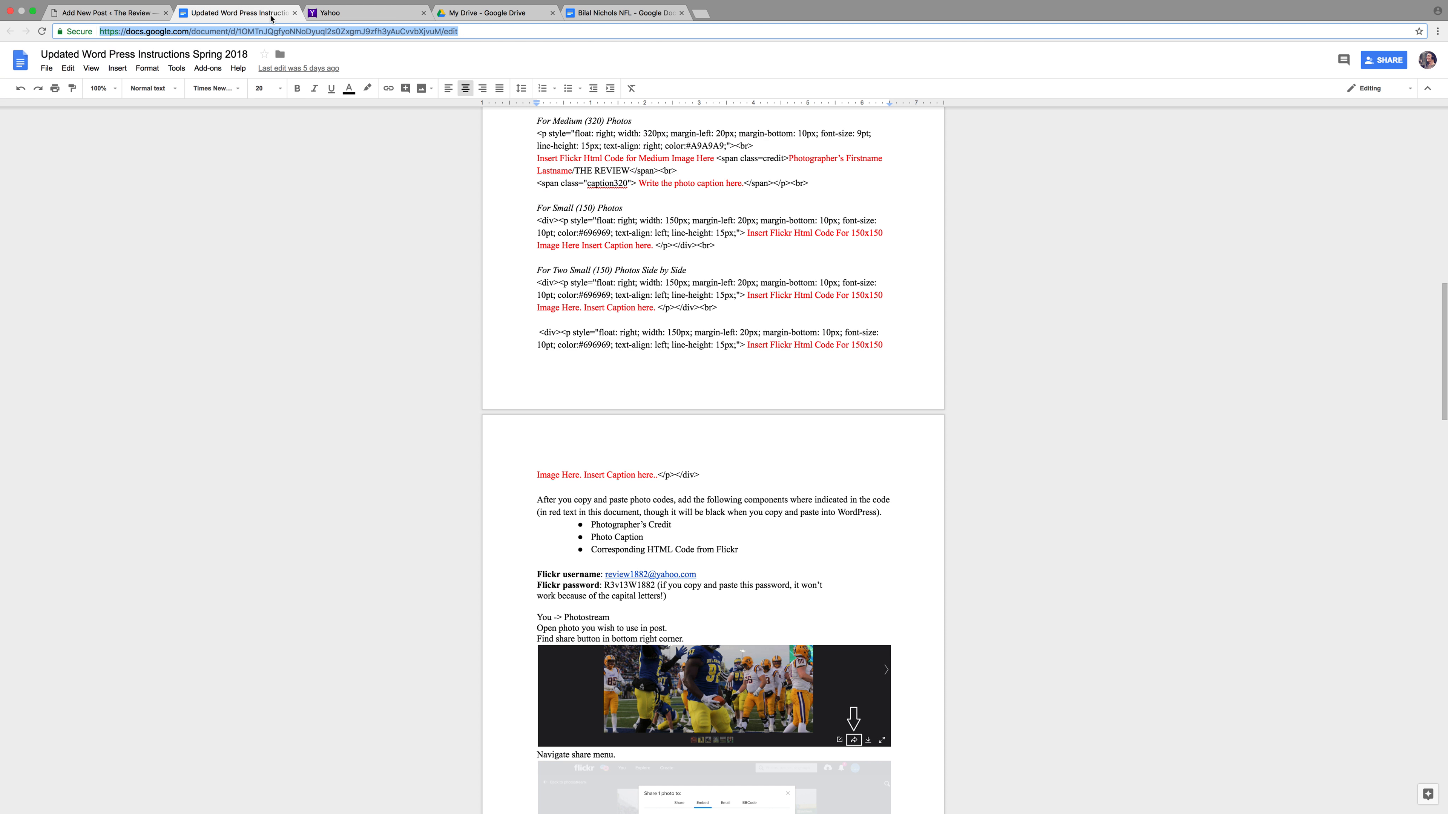
left_click(313, 17)
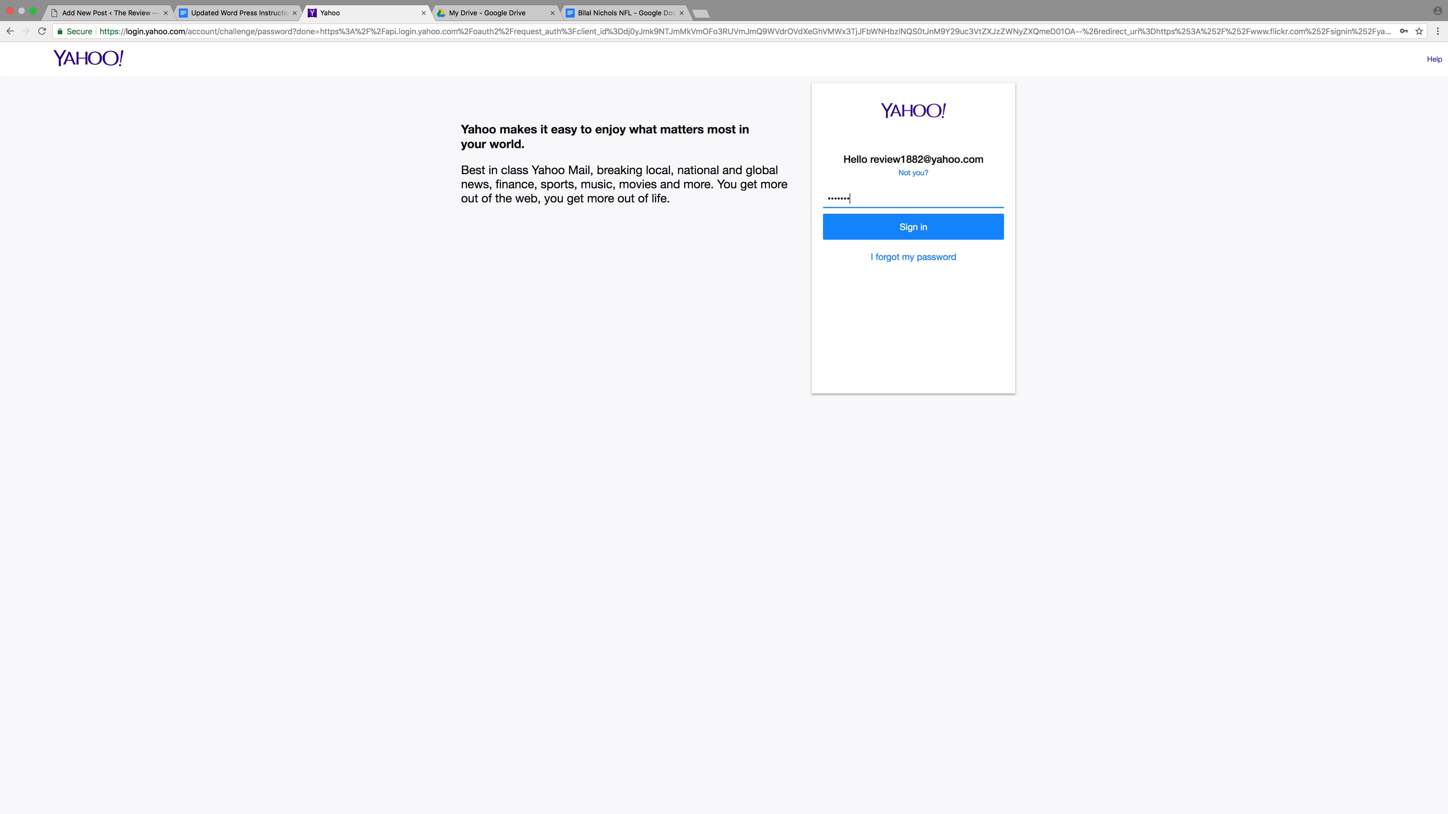
left_click(855, 236)
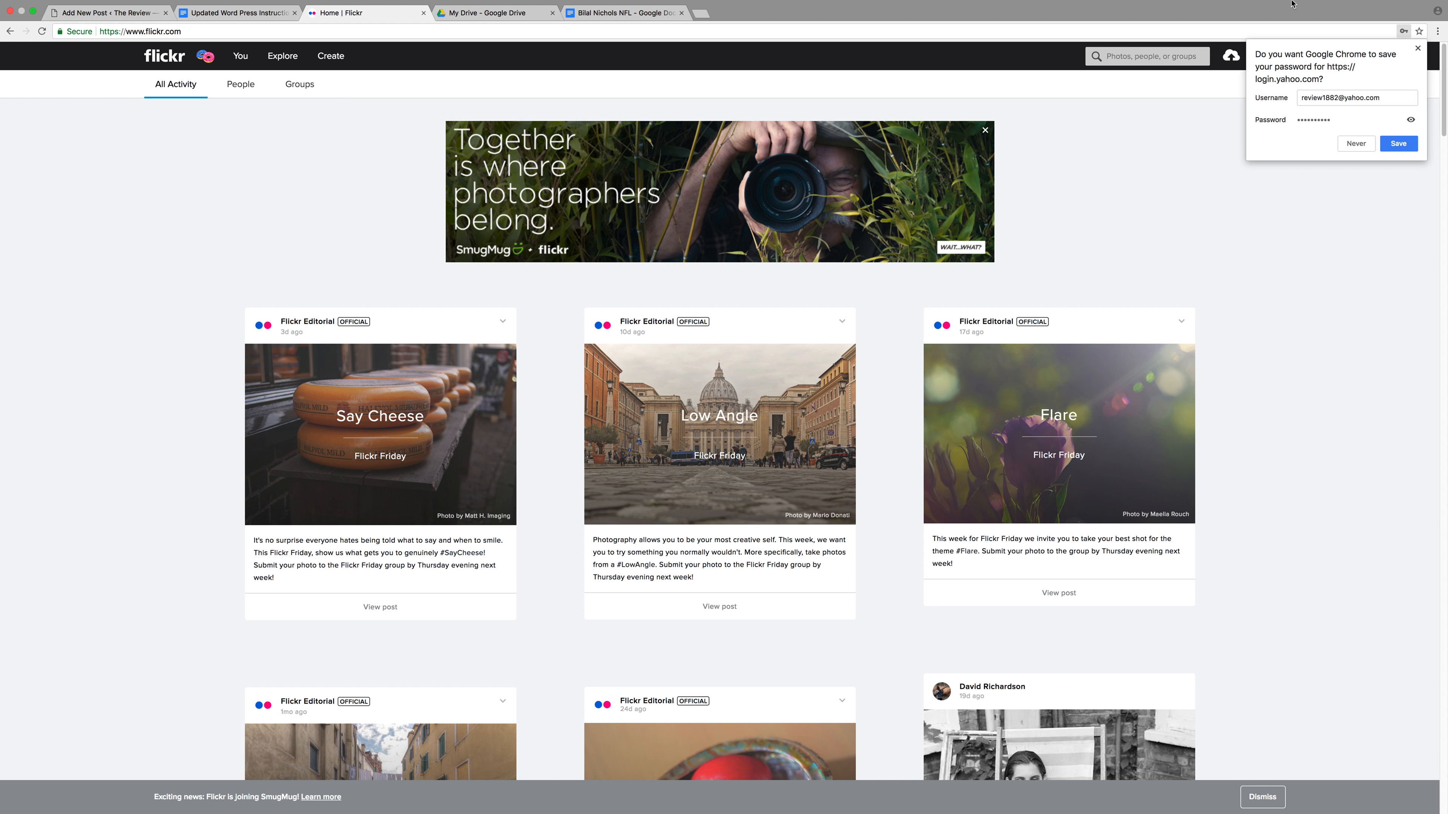
Dismiss the save-password prompt, open The Review's photostream and scroll to the football photo
left_click(1418, 49)
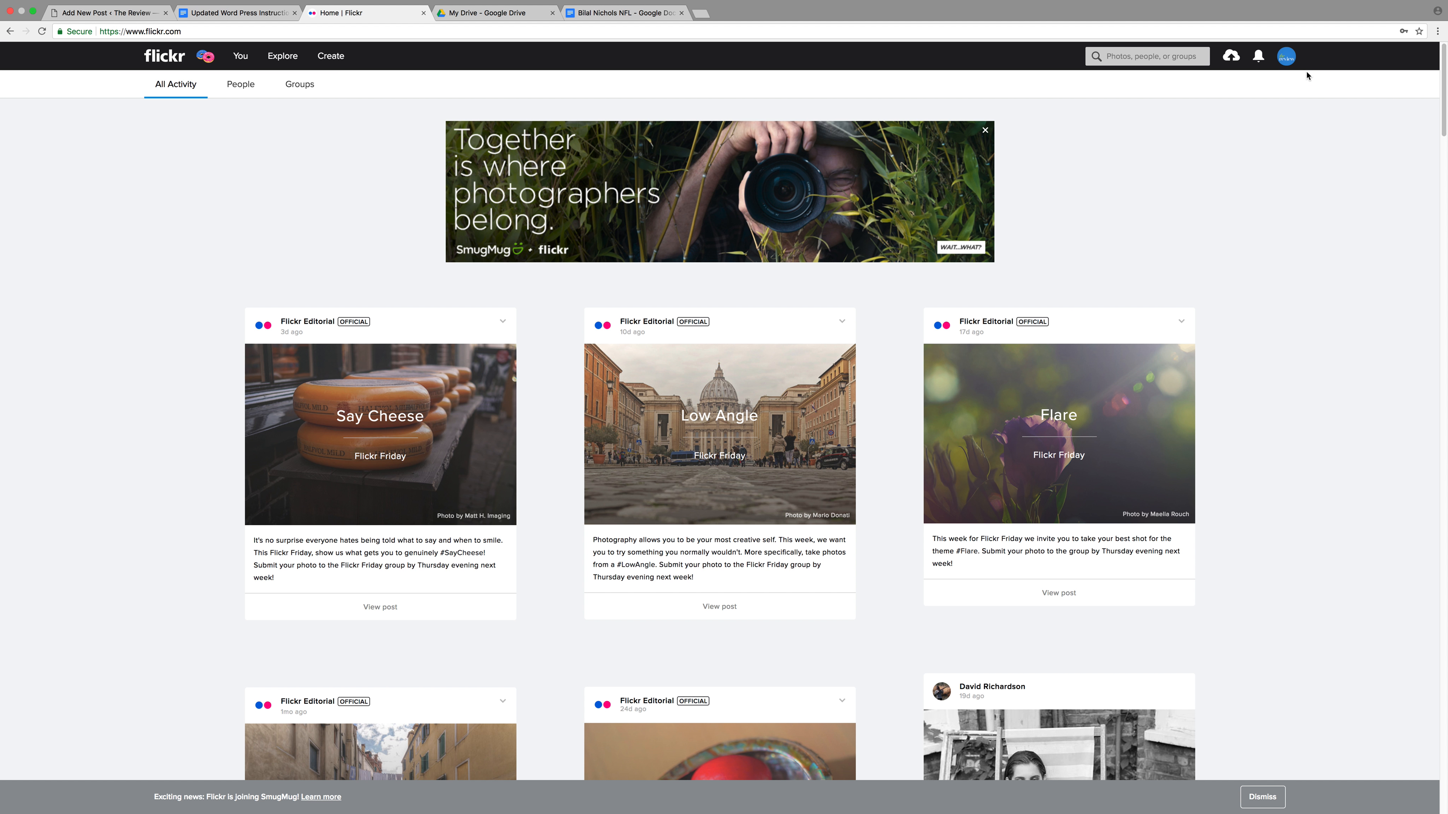
mouse_move(240, 58)
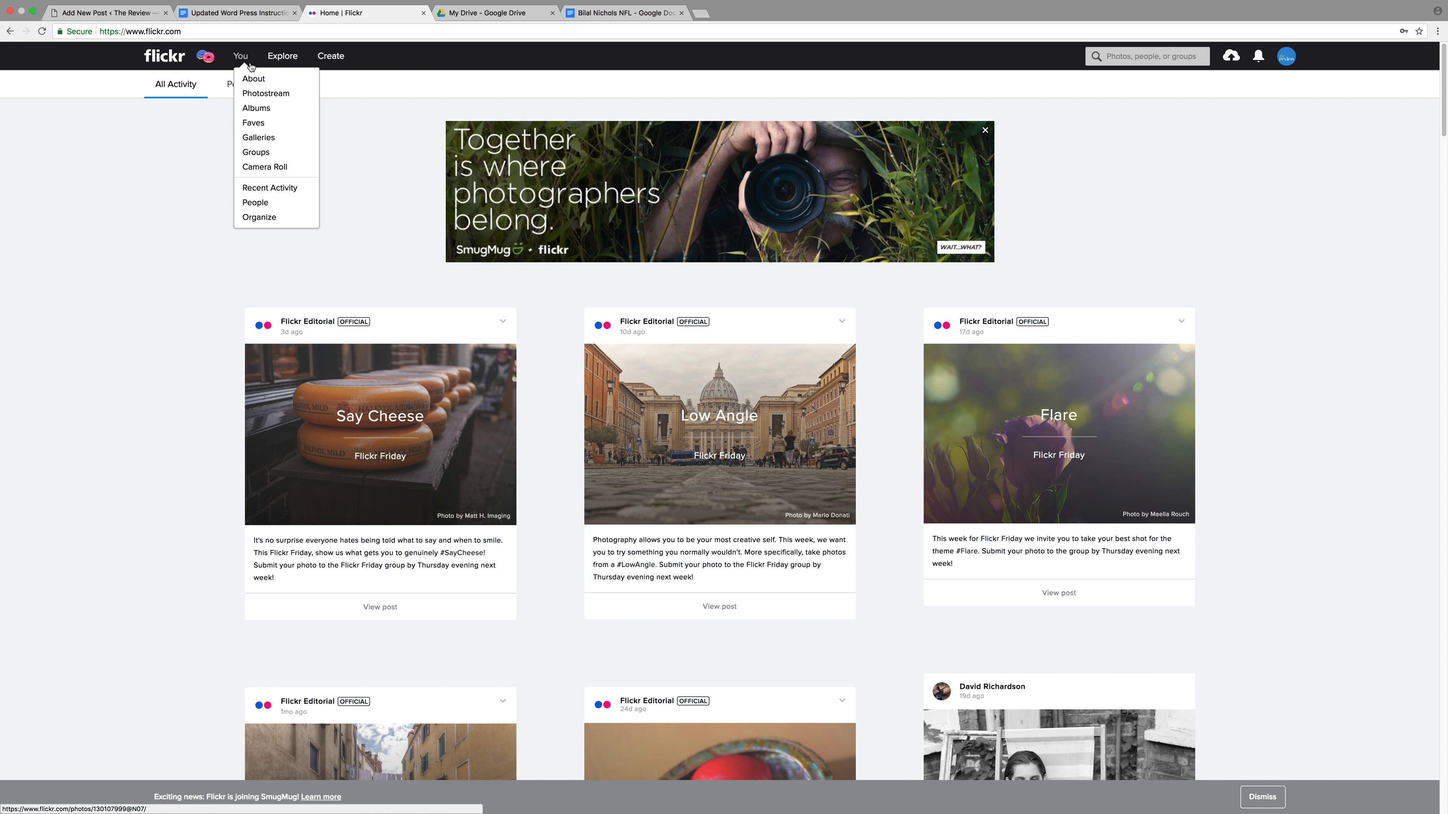
left_click(262, 94)
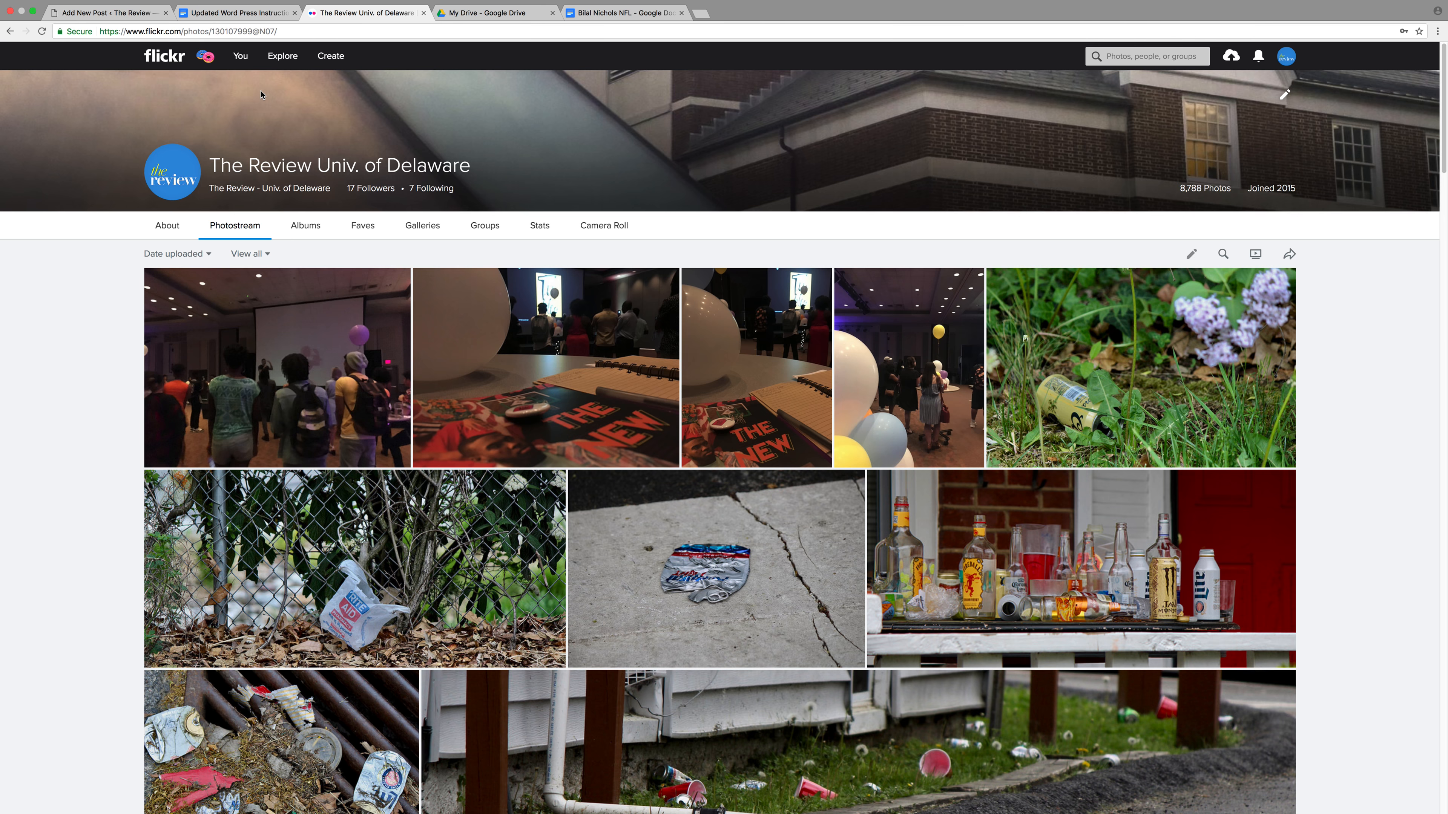
scroll(129, 313, "down", 10)
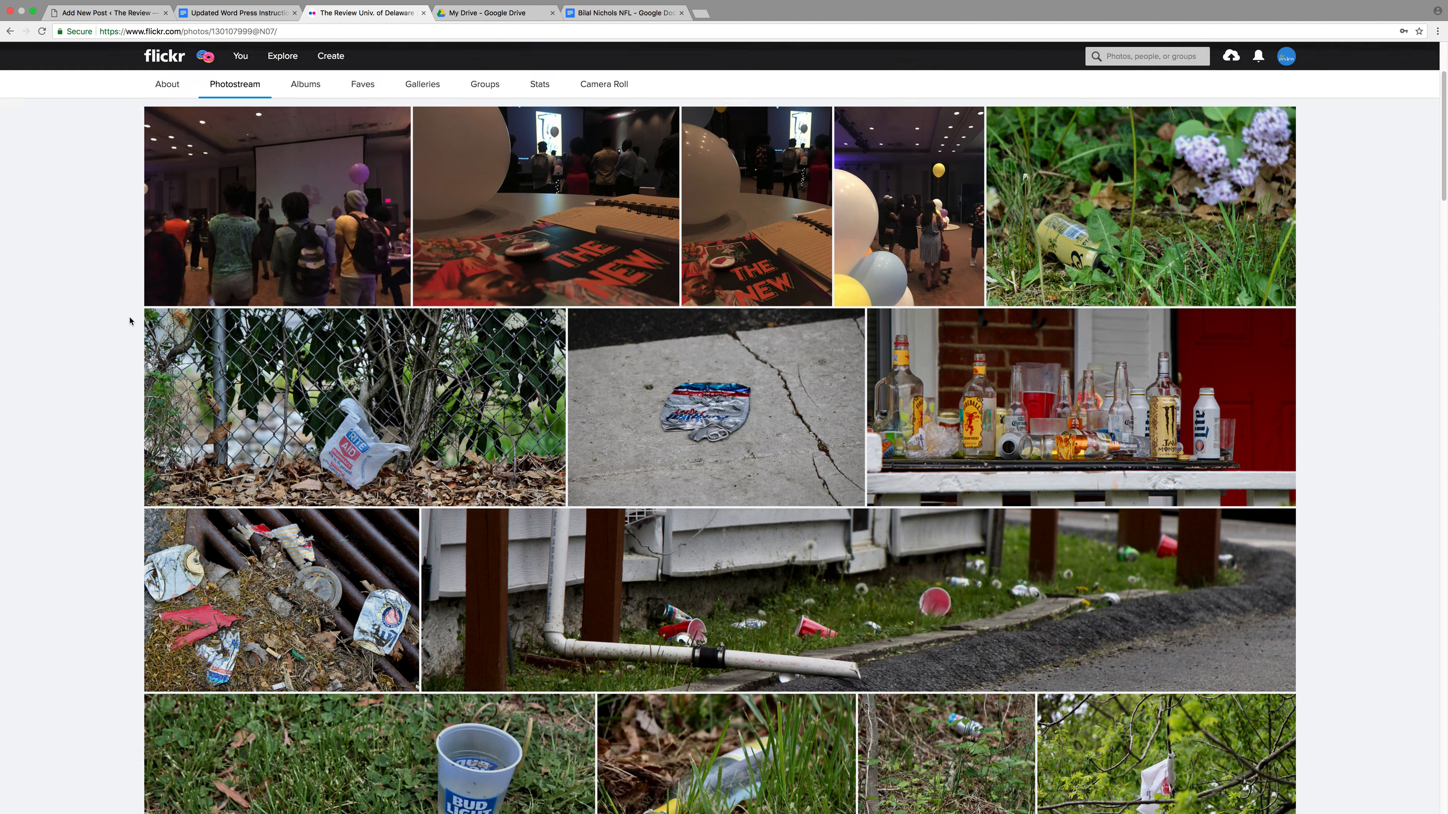
scroll(119, 304, "down", 20)
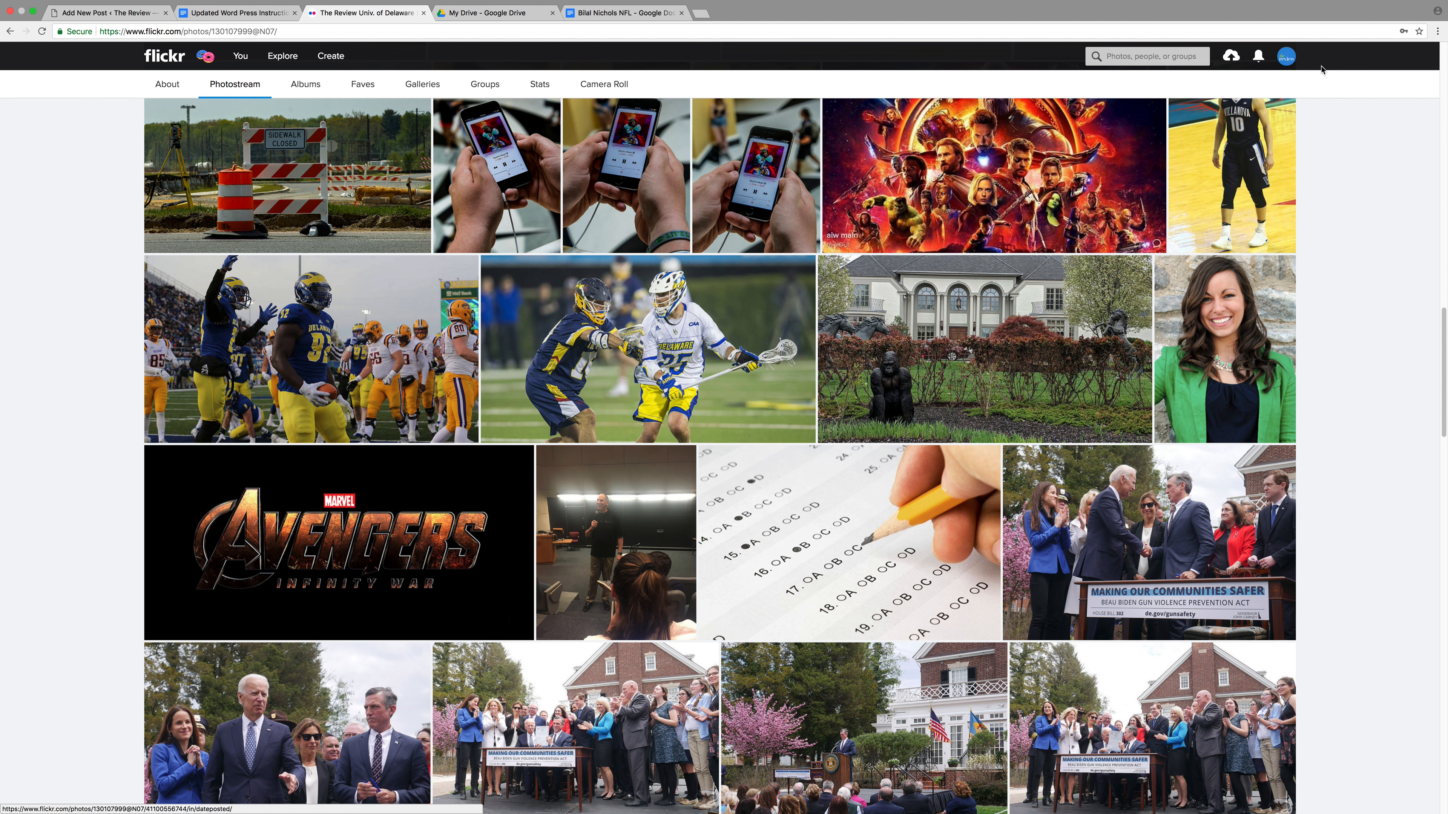
left_click(1231, 57)
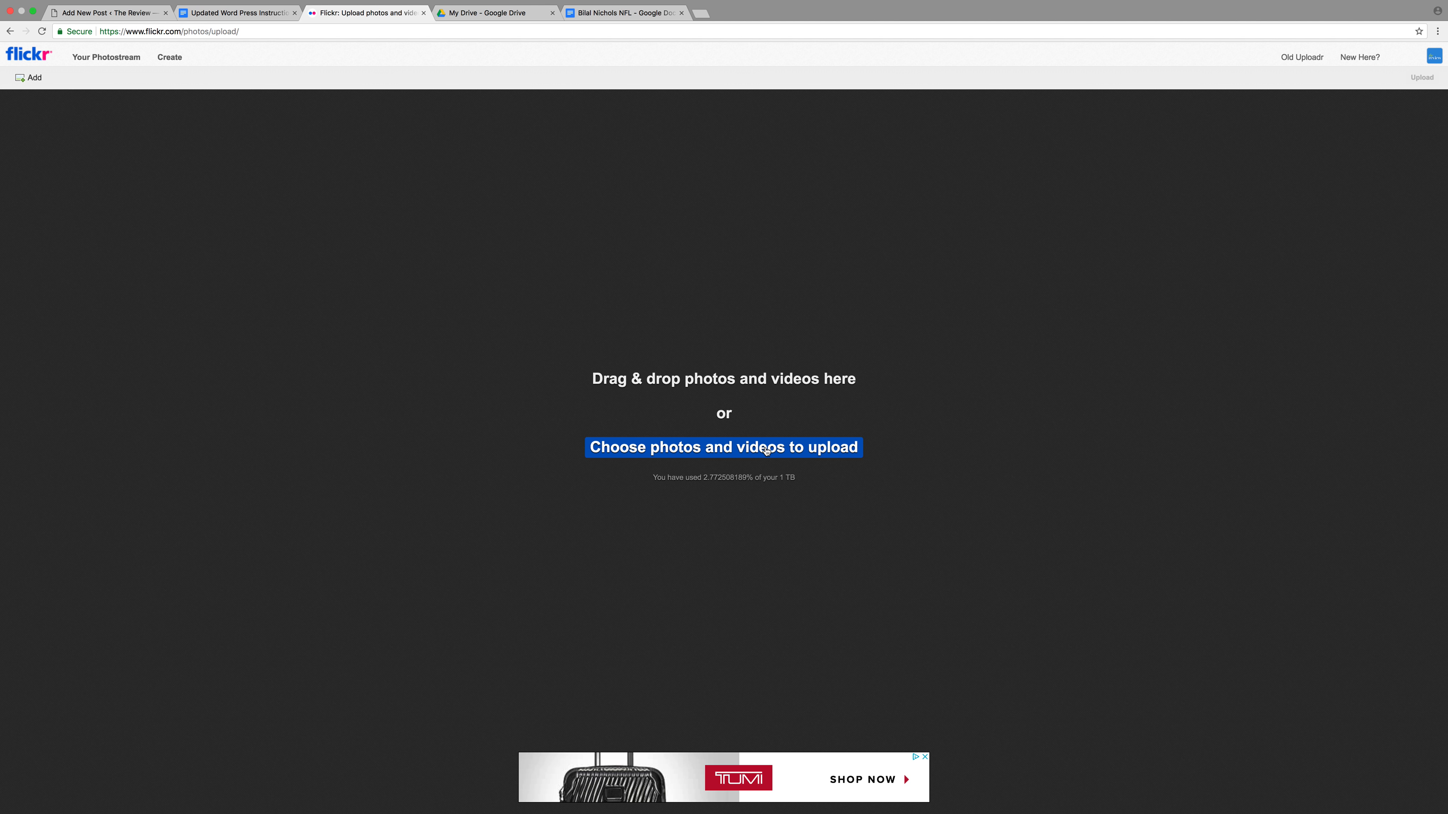
left_click(9, 32)
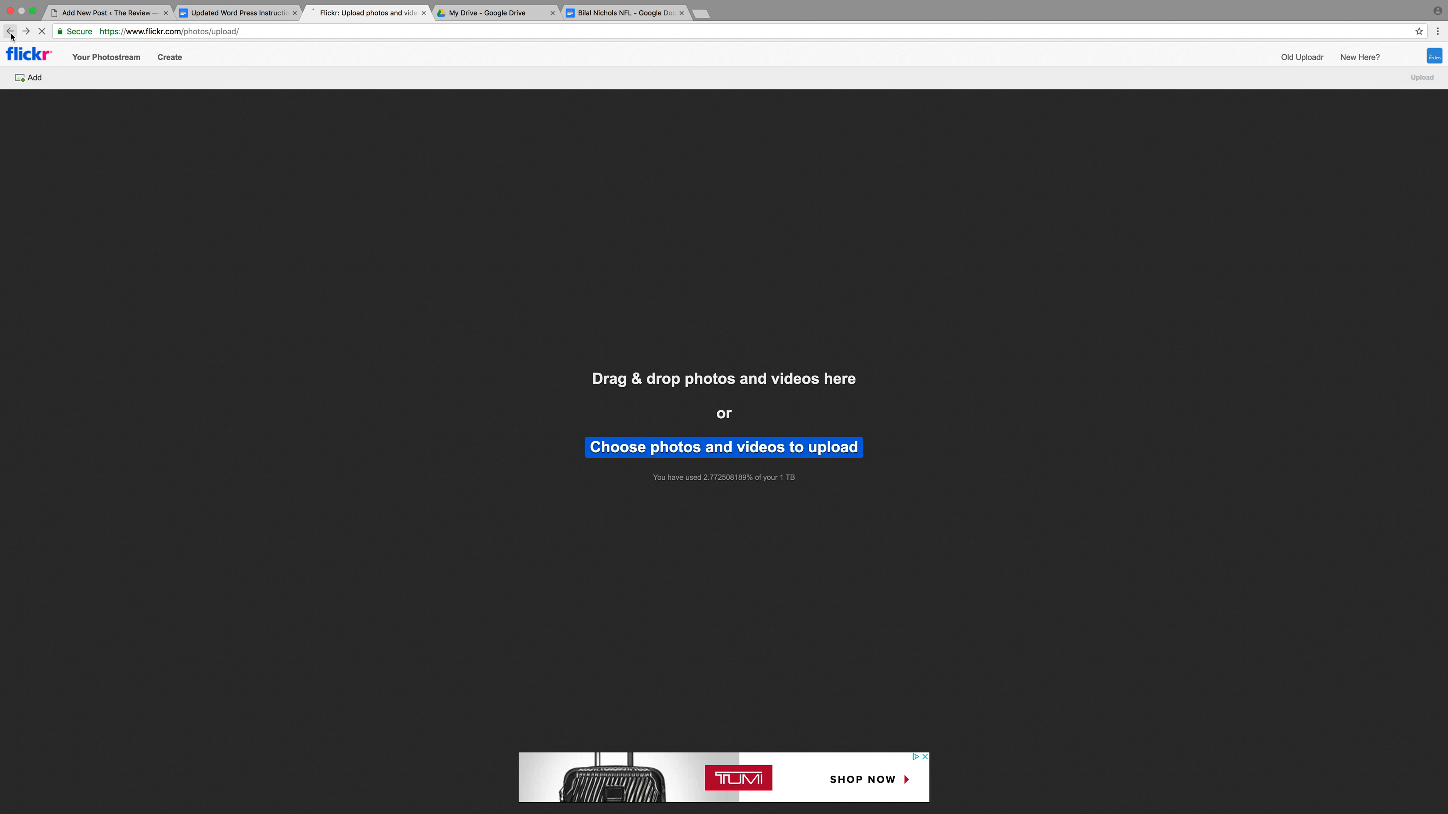
scroll(356, 389, "down", 10)
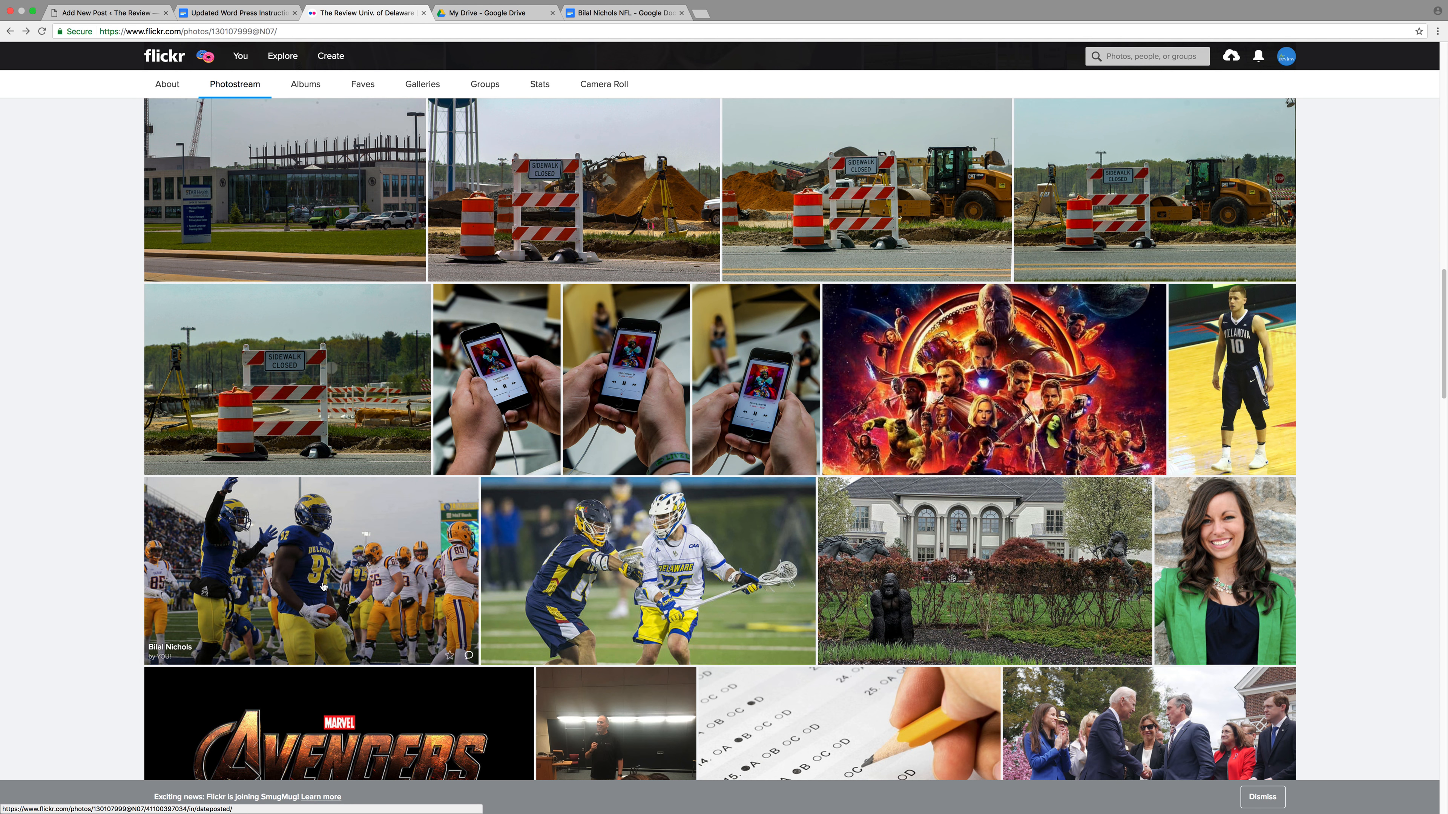
left_click(229, 13)
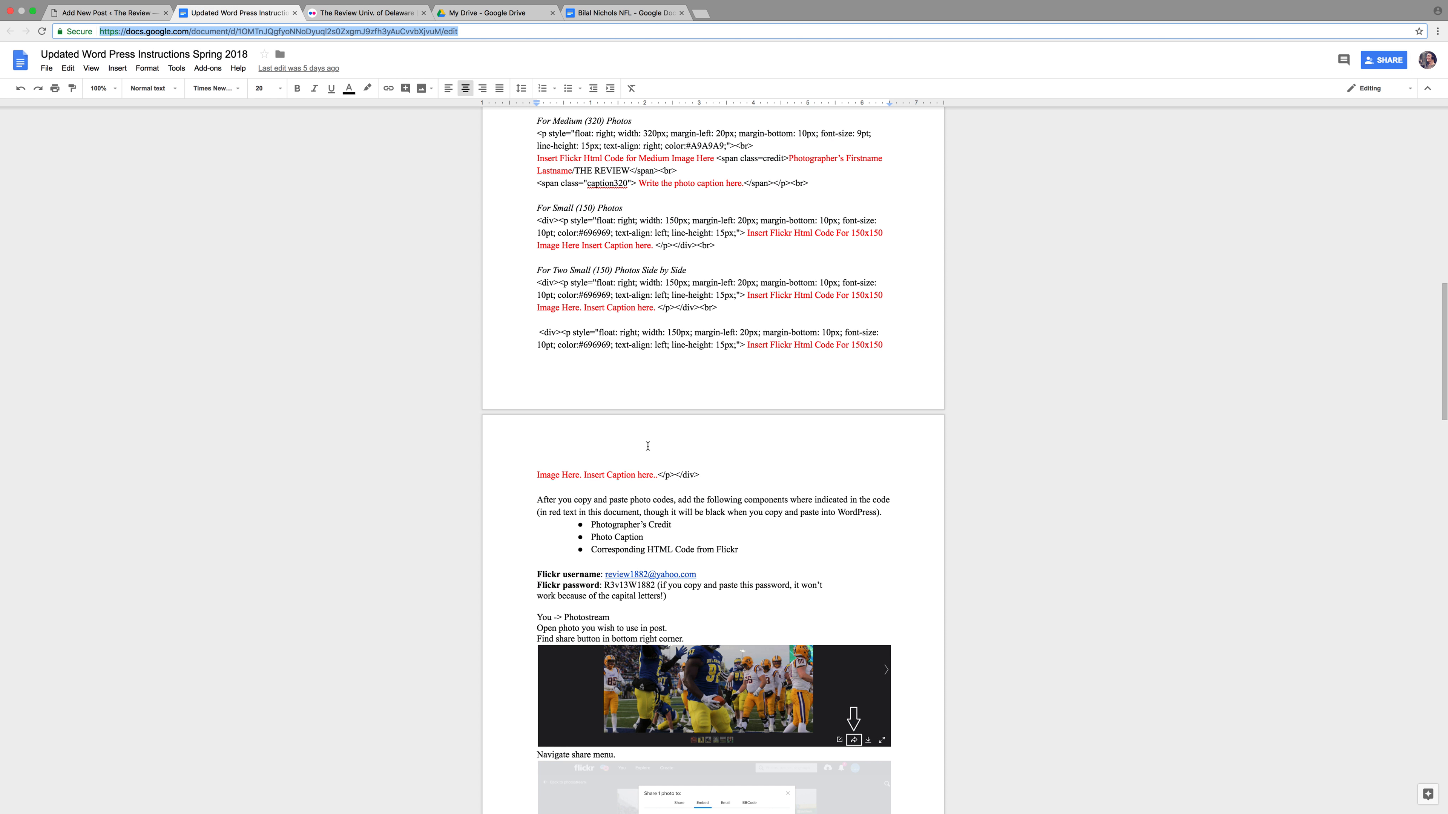
Copy the Large (720) photo HTML code from the Add Photo(s) and Caption(s) section
scroll(647, 446, "up", 5)
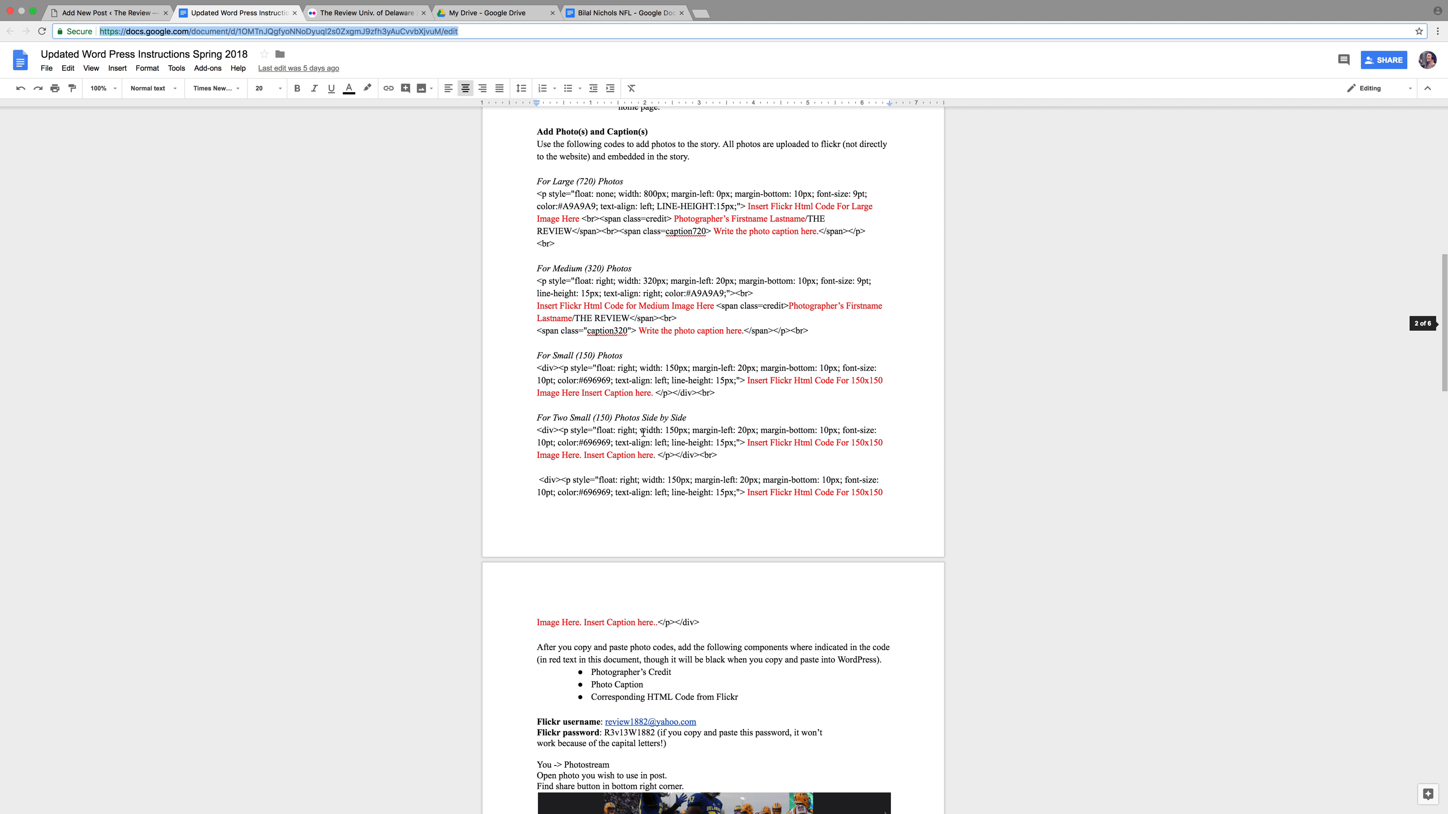
scroll(643, 432, "up", 1)
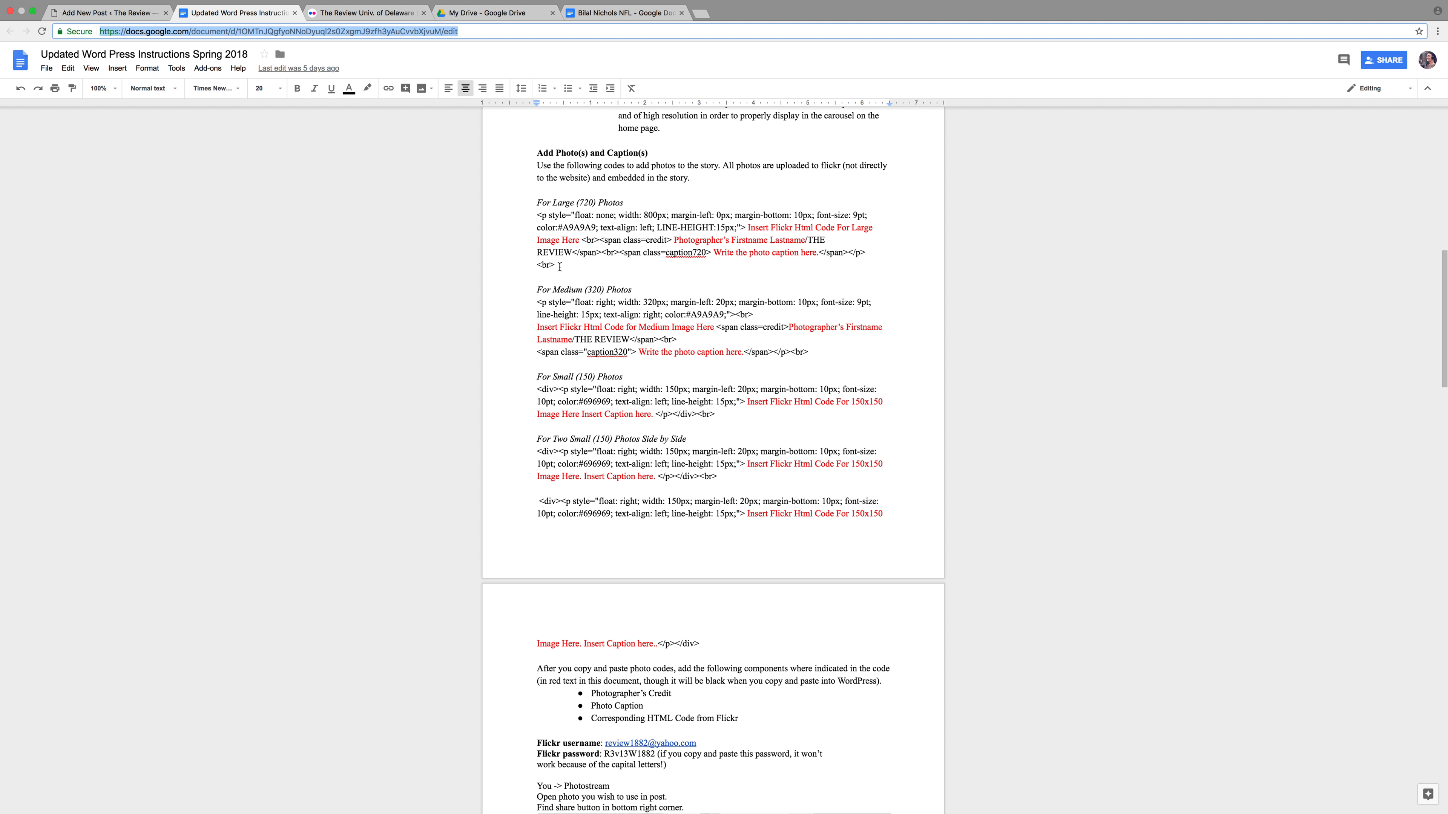
left_click_drag(560, 266, 536, 222)
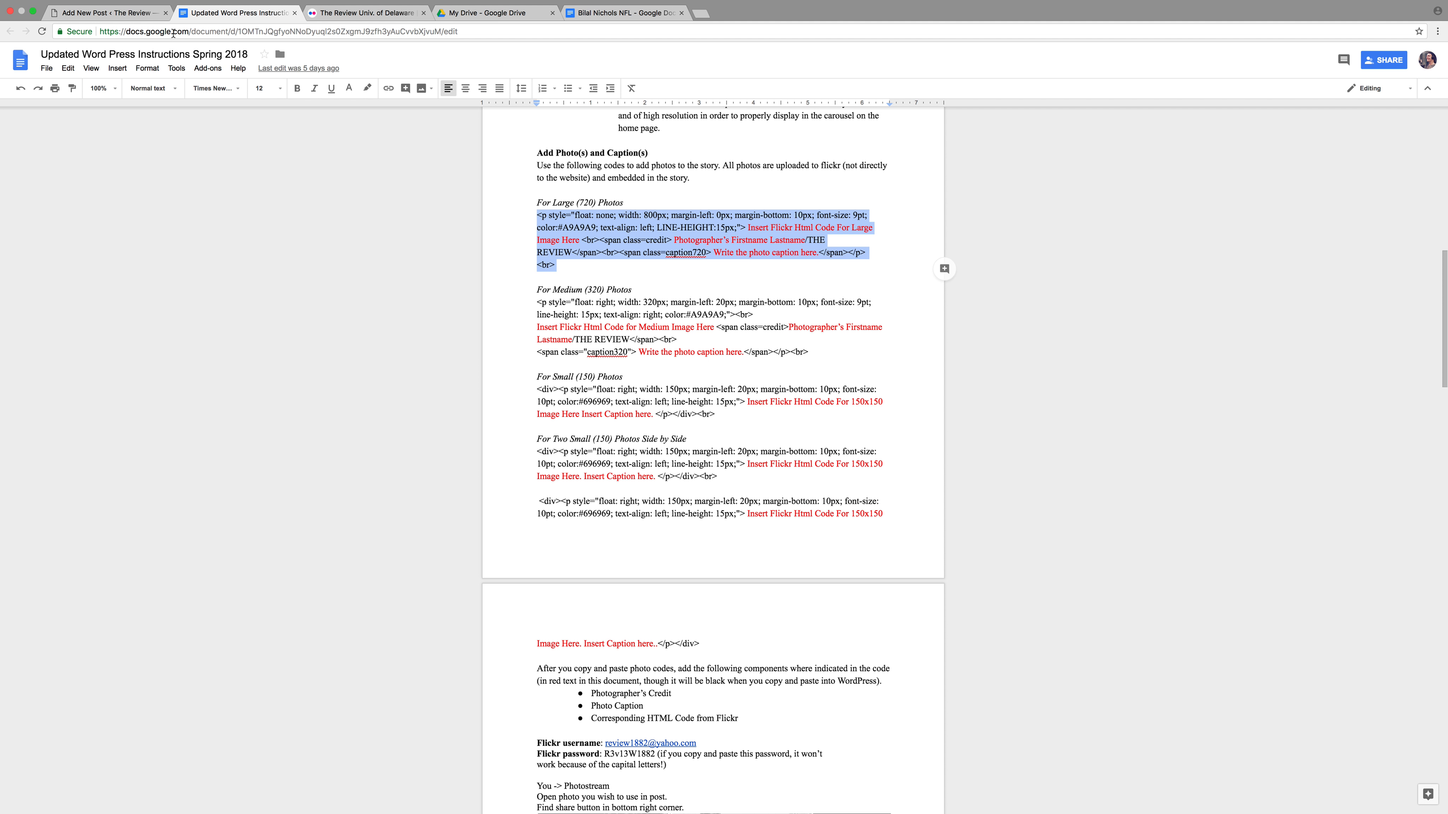
left_click(136, 20)
Paste the Large (720) photo HTML into the post body and select the Flickr code placeholder
left_click(270, 249)
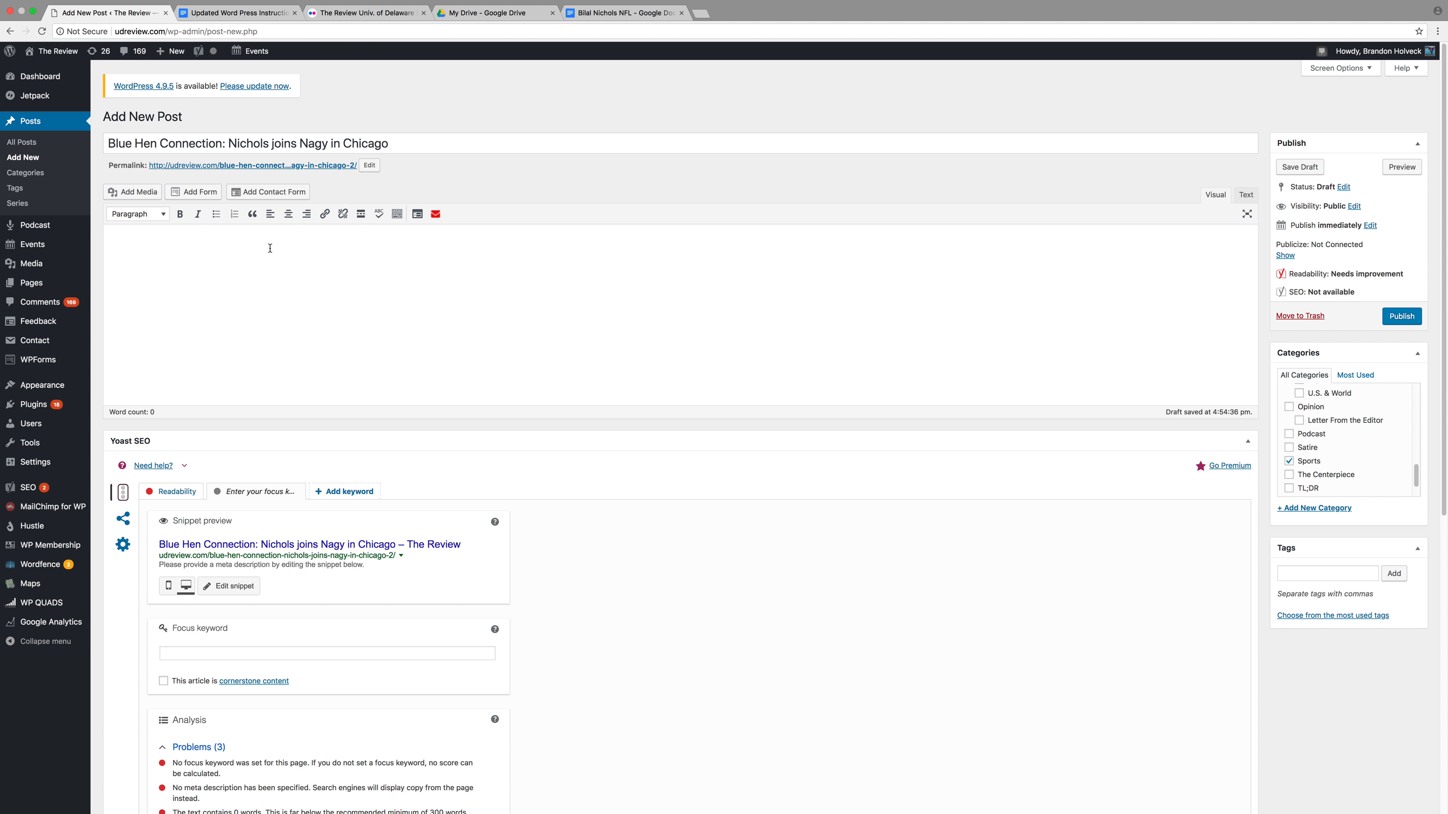
type("<p style=\"float: none; width: 800px; margin-left: 0px; margin-bottom: 10px; font-size: 9pt; color:#A9A9A9; text-align: left; LINE-HEIGHT:15px;\"> Insert Flickr Html Code For Large Image Here <br><span class=credit> Photographer’s Firstname Lastname/THE REVIEW</span> <br><span class=caption720> Write the photo caption here.</span></p> <br>")
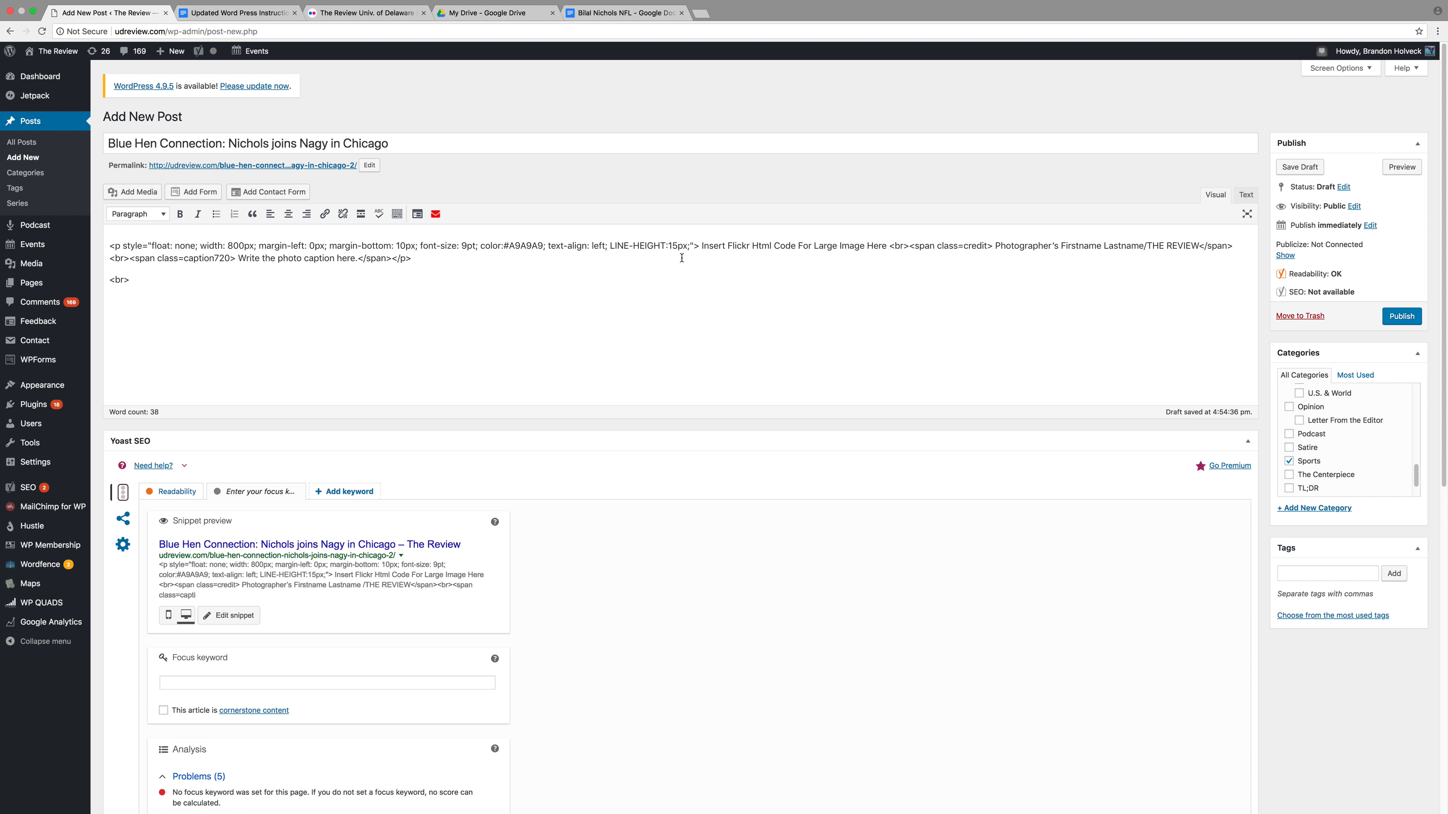
left_click_drag(700, 246, 884, 247)
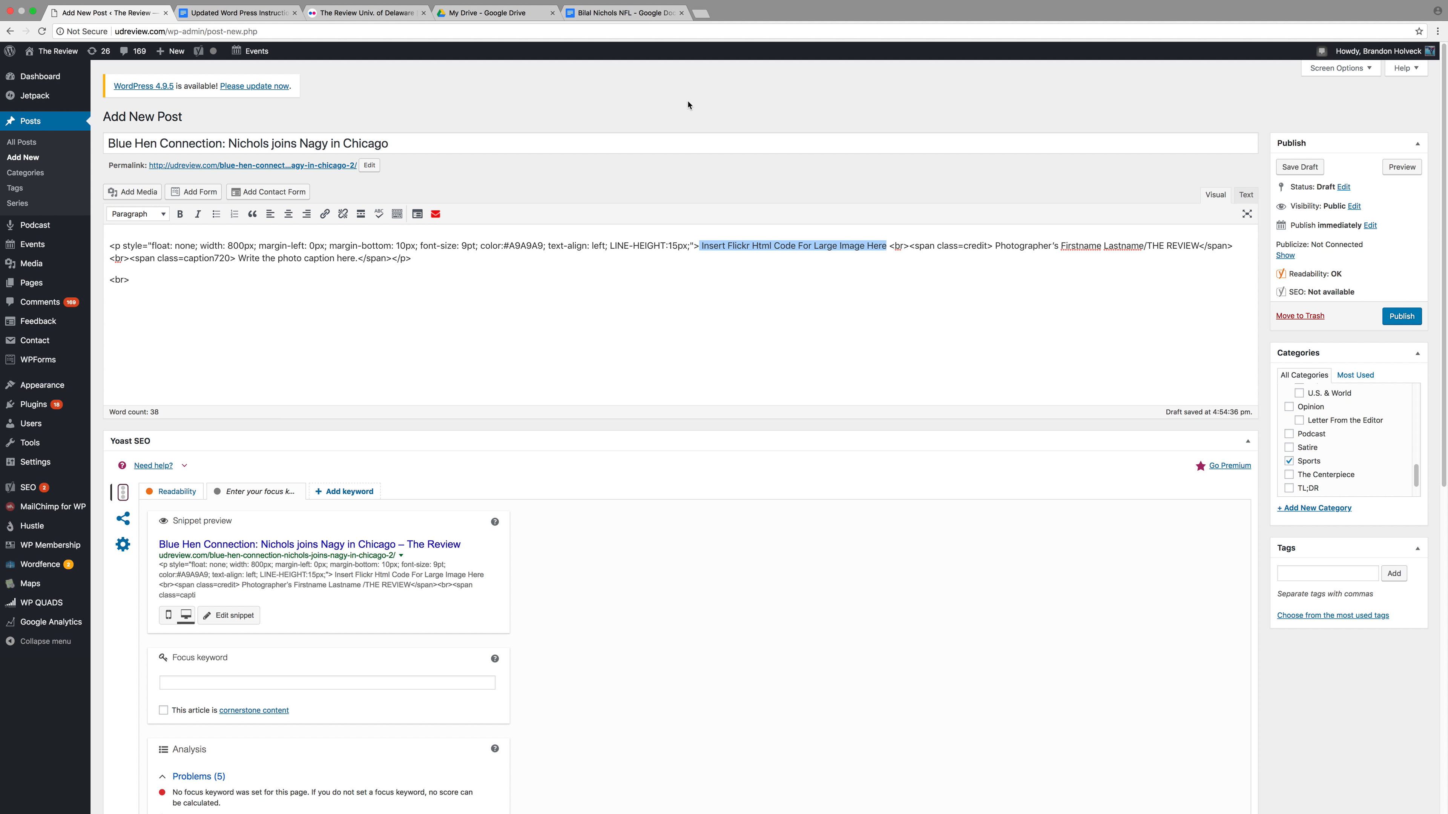
Open the football celebration photo's Share dialog on the Embed tab with sizes listed
left_click(345, 14)
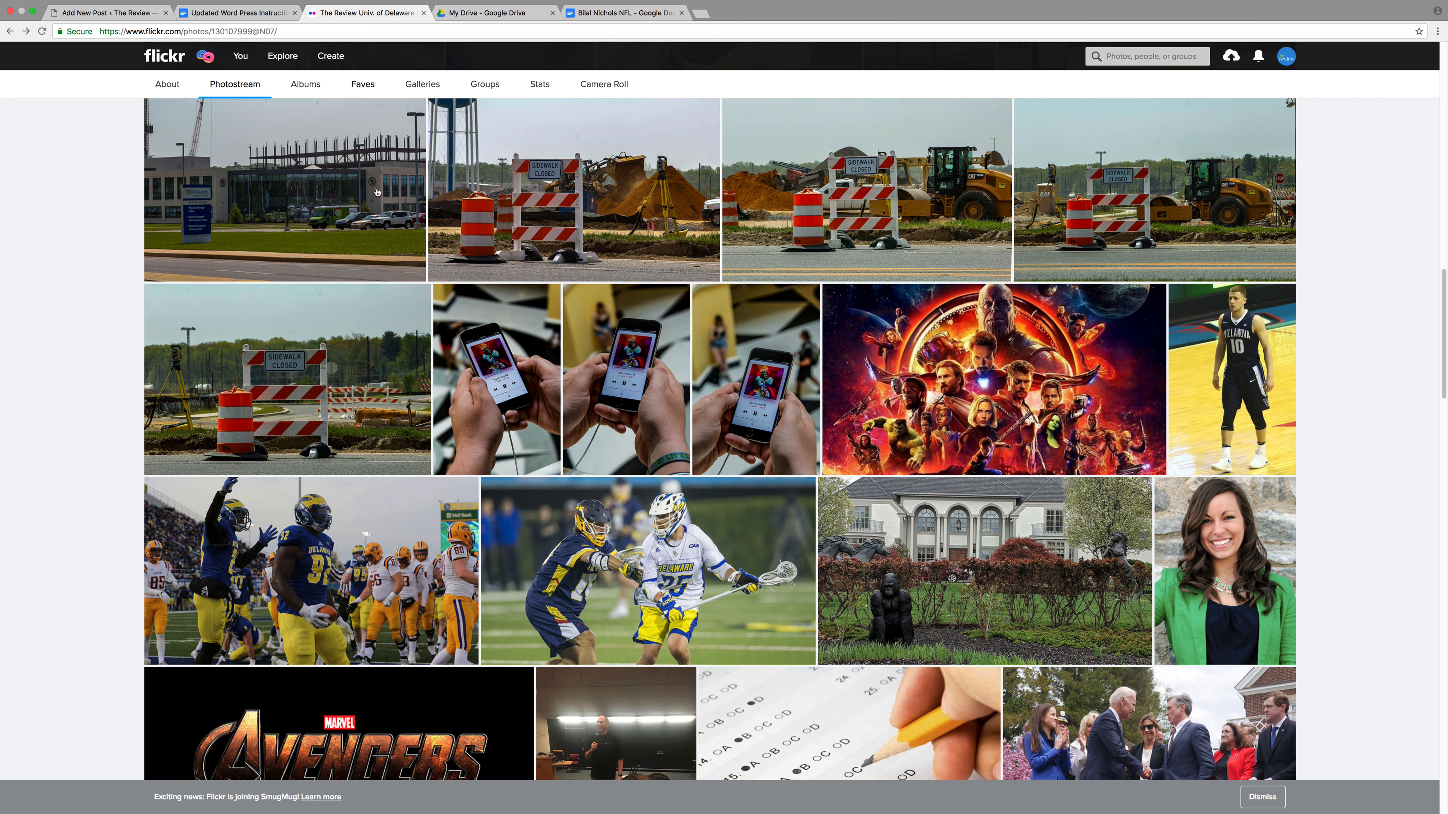
left_click(387, 539)
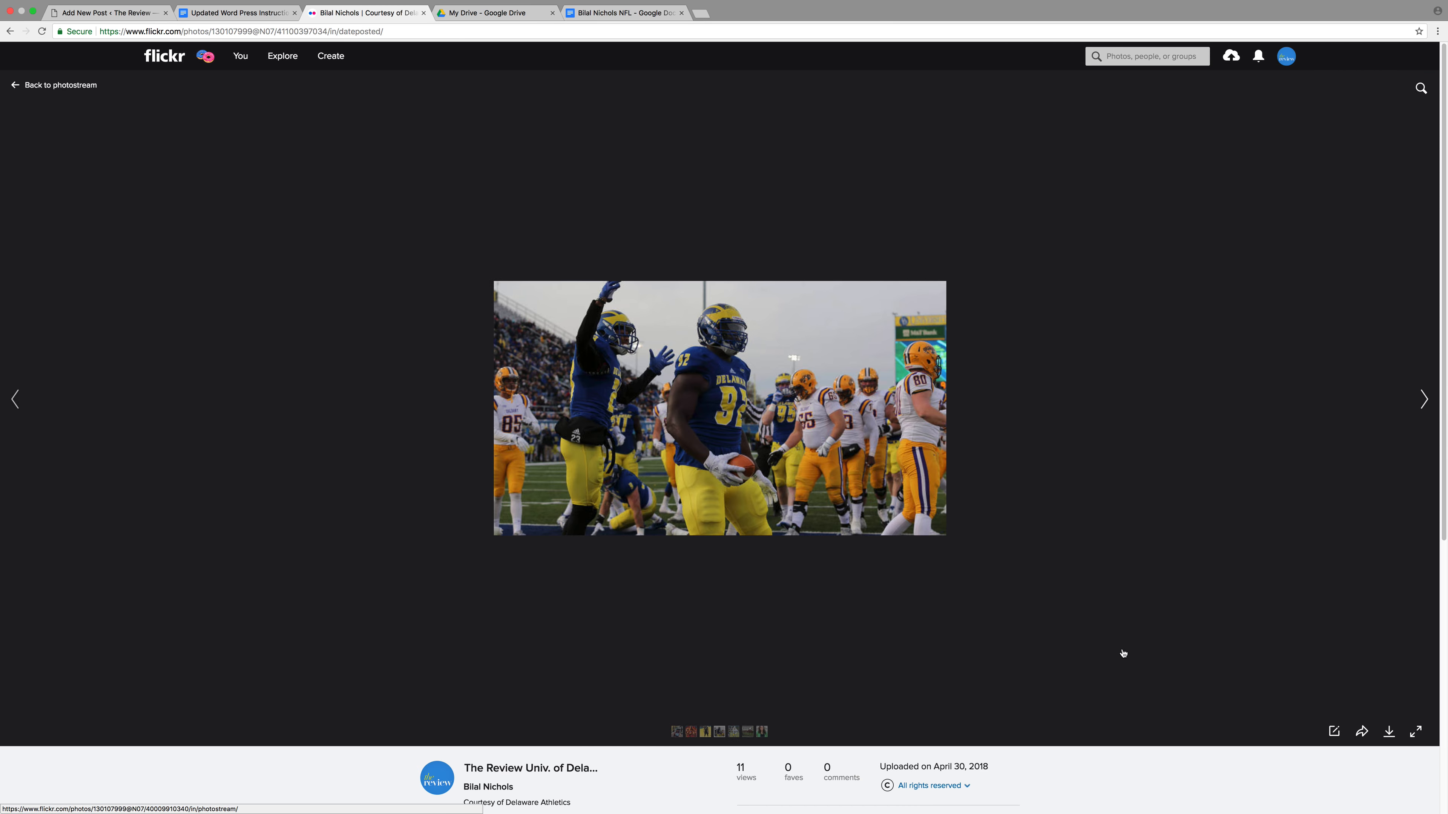
left_click(1361, 735)
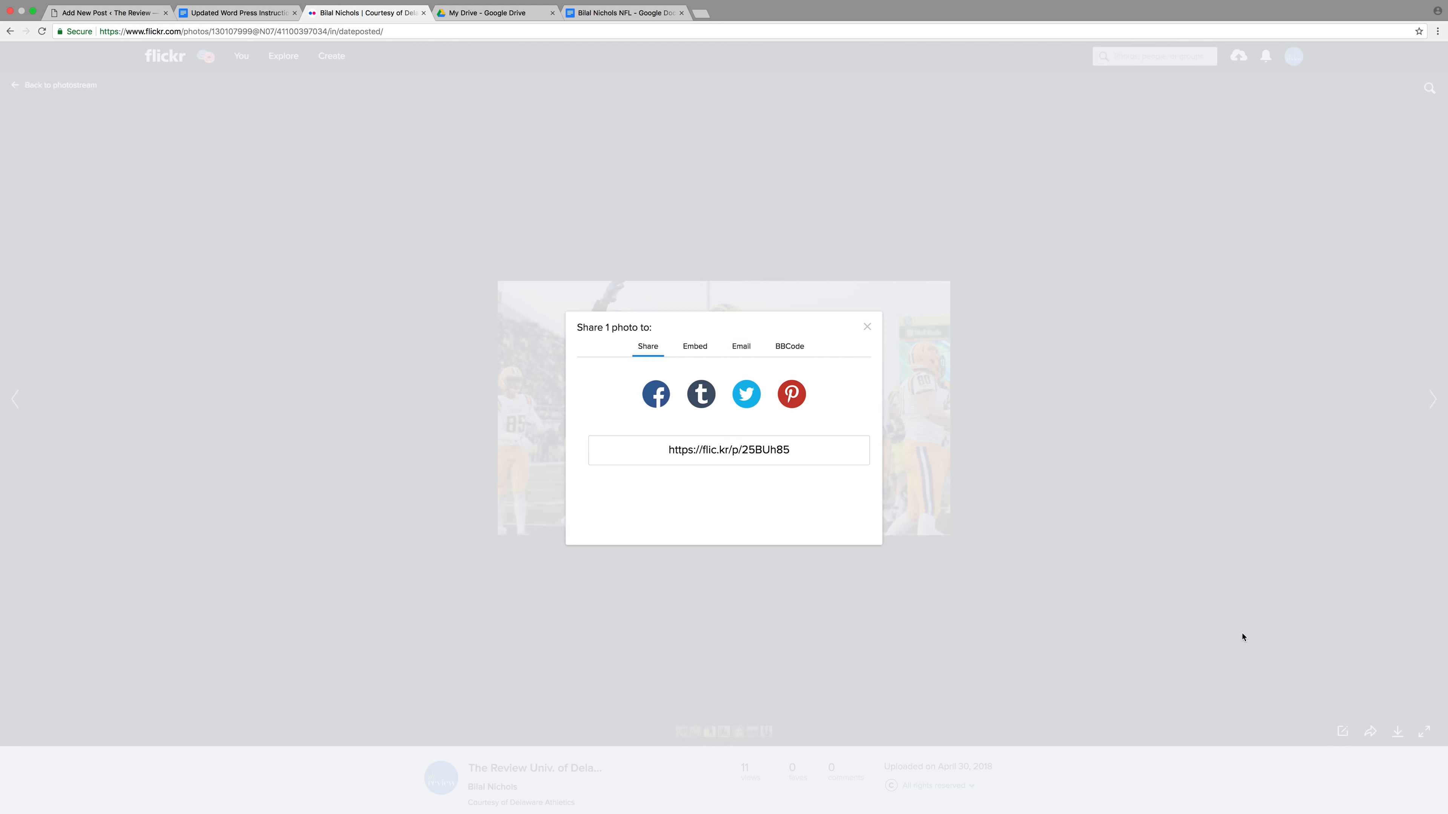
left_click(699, 350)
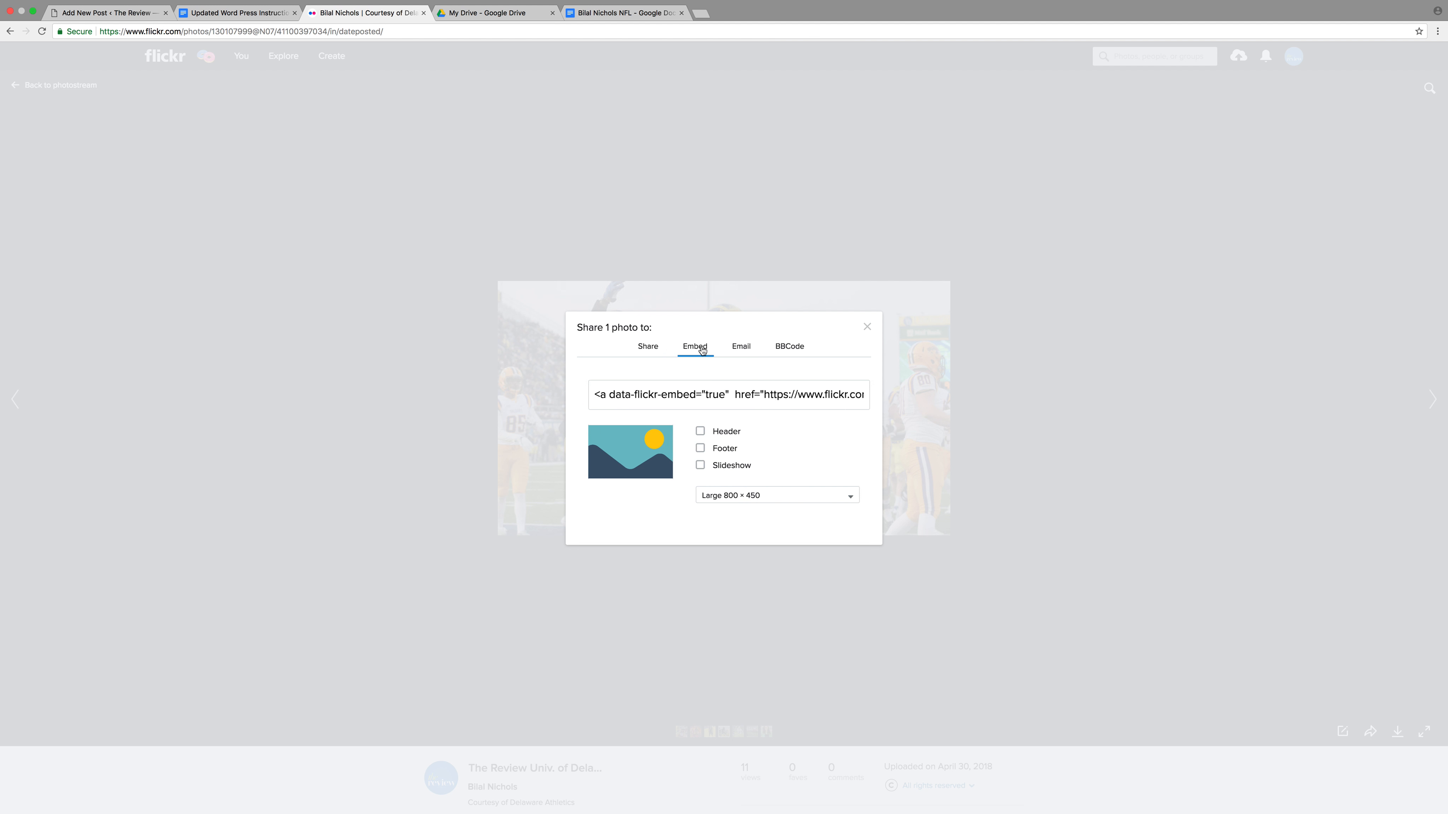
left_click(735, 496)
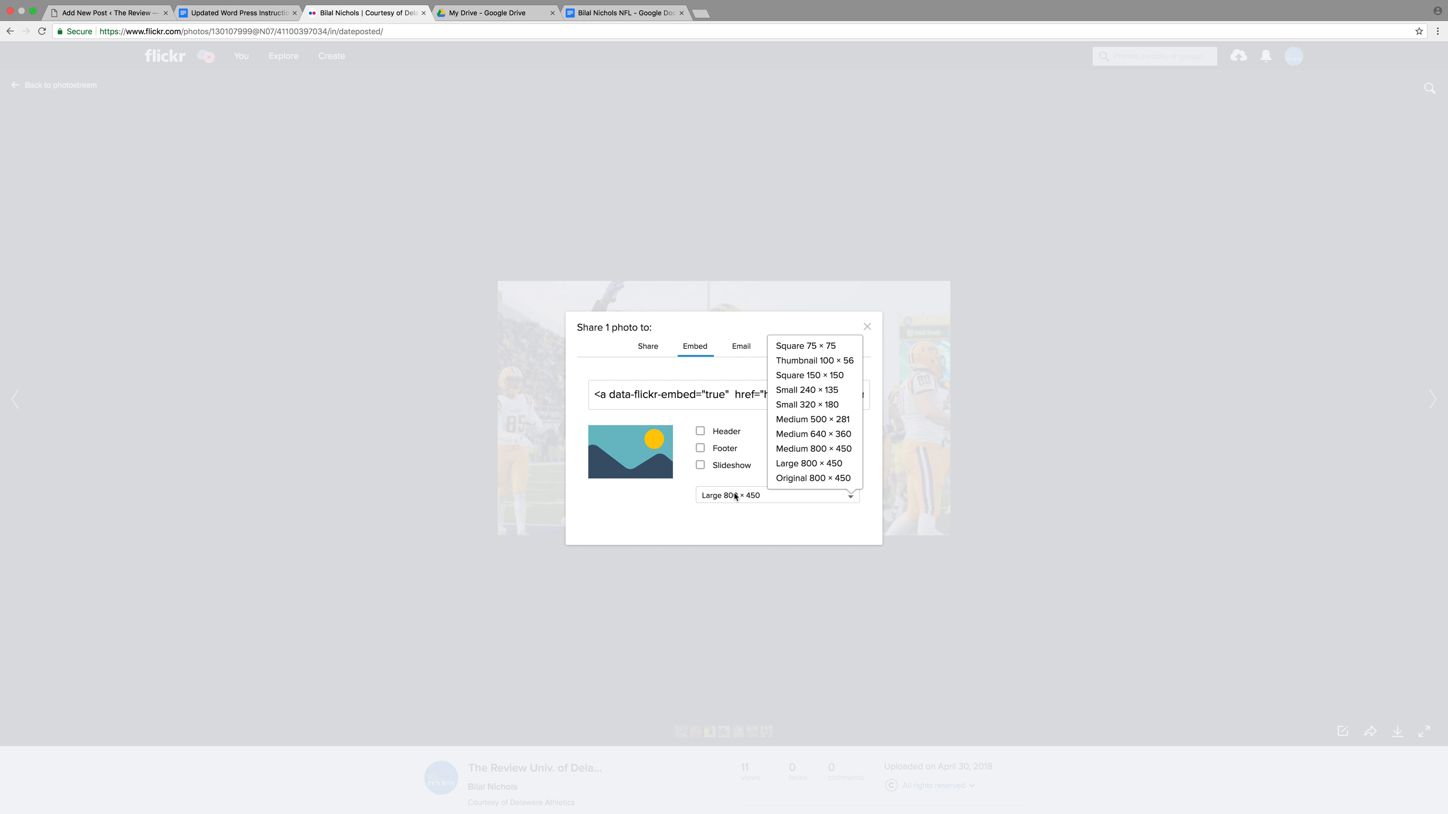
Choose the Large 800 × 450 embed size, select the embed code and return to the post
left_click(276, 17)
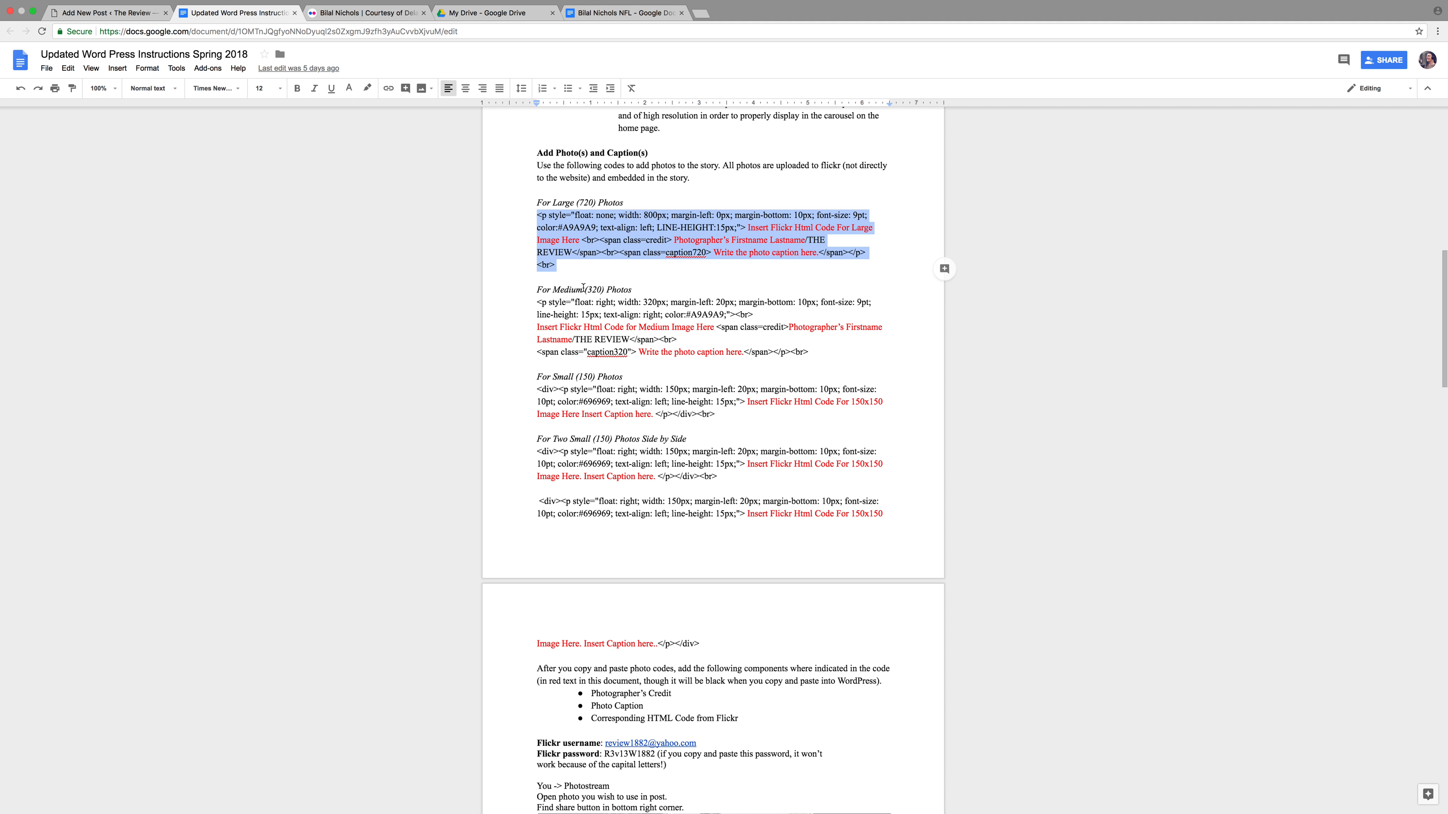
left_click_drag(585, 290, 605, 290)
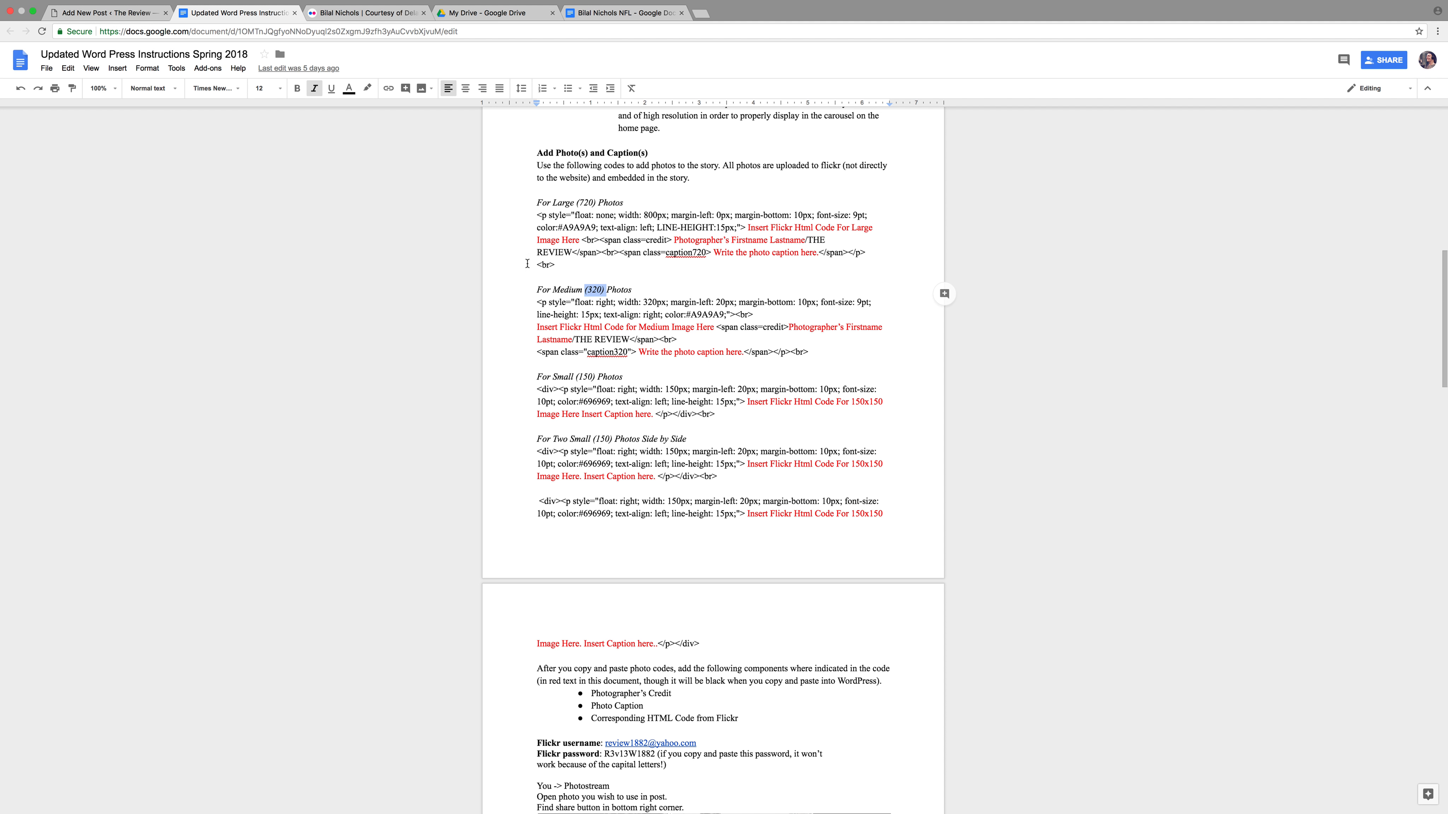
left_click(365, 13)
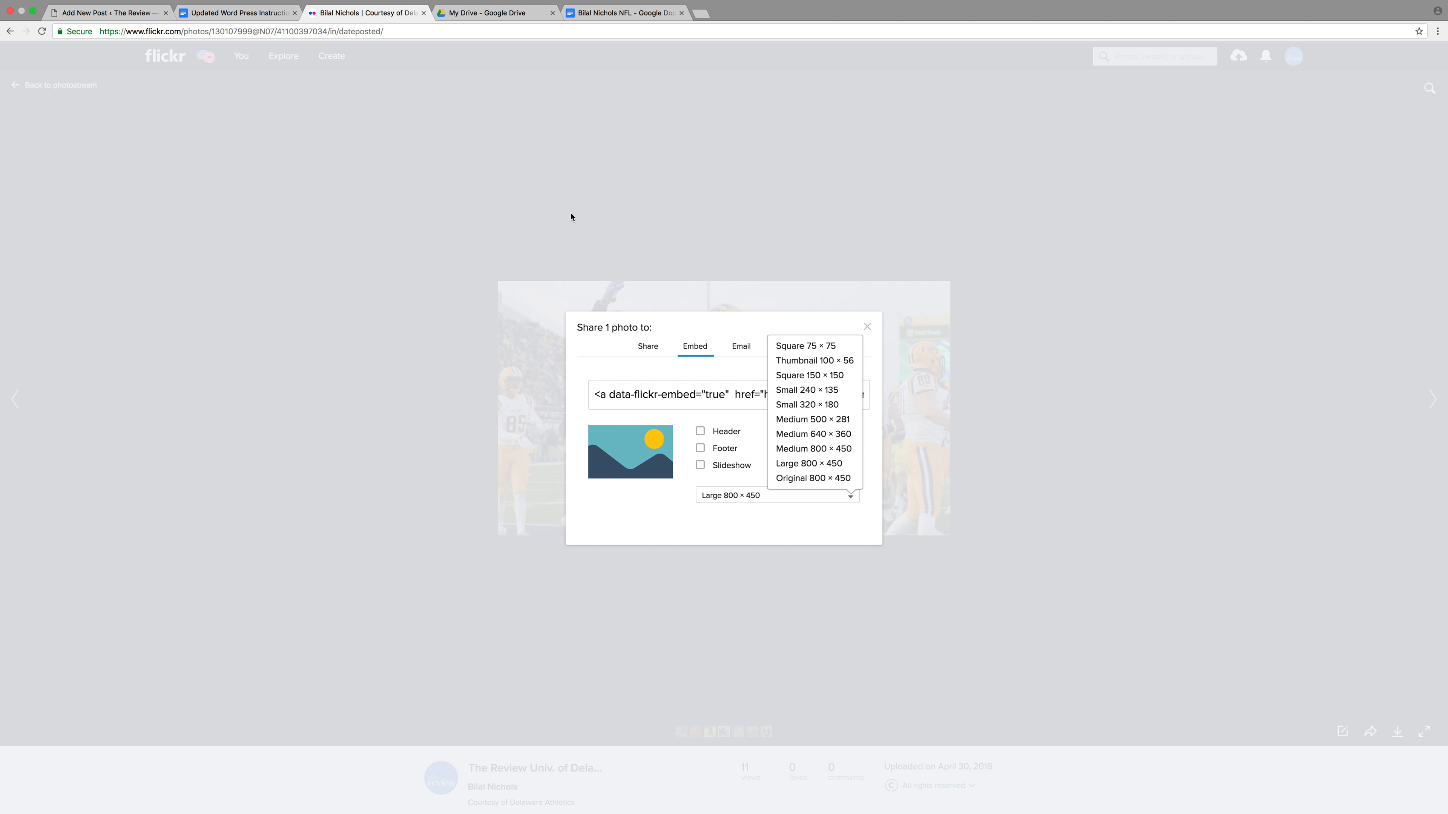
left_click(800, 466)
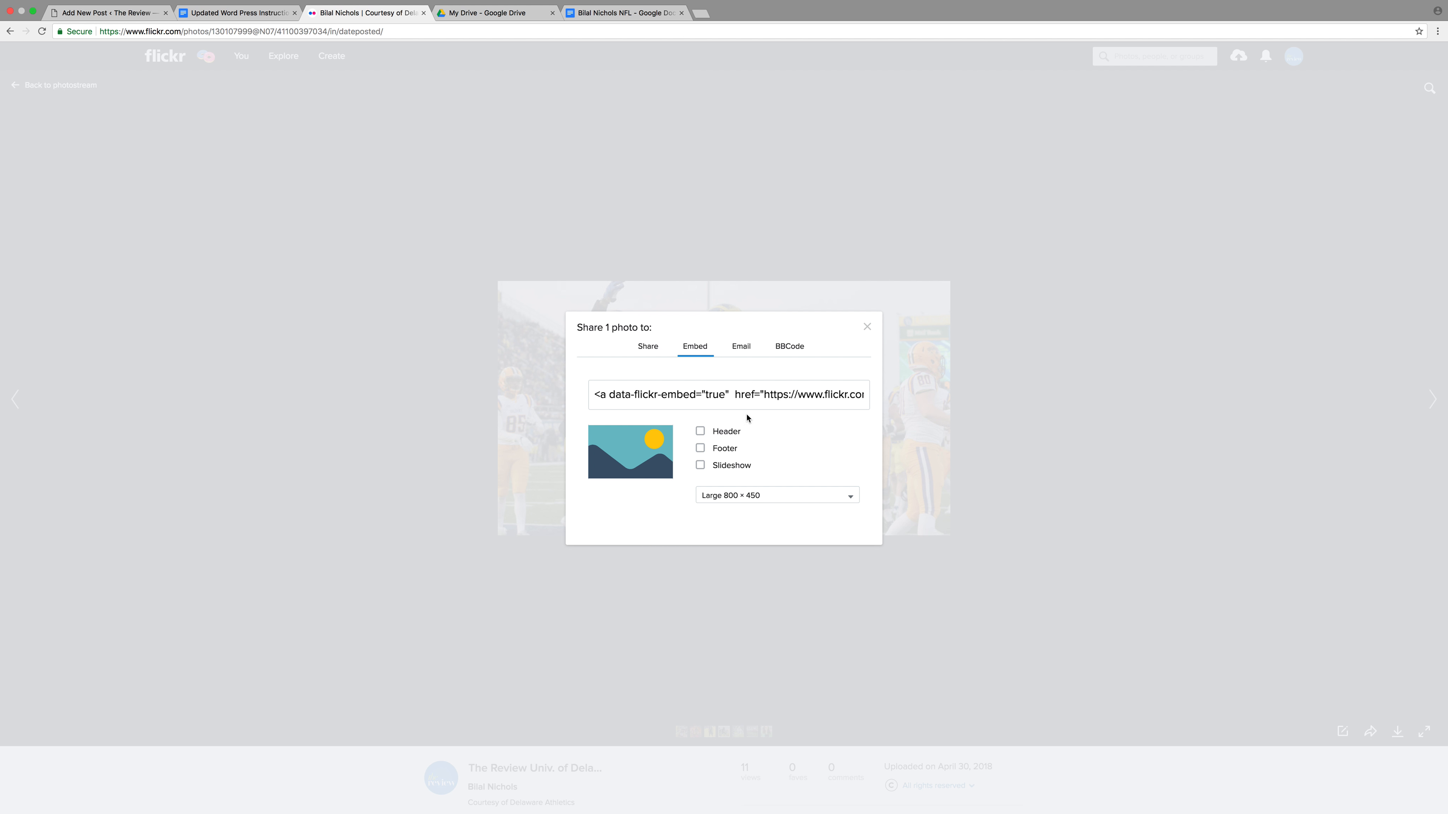
left_click(733, 394)
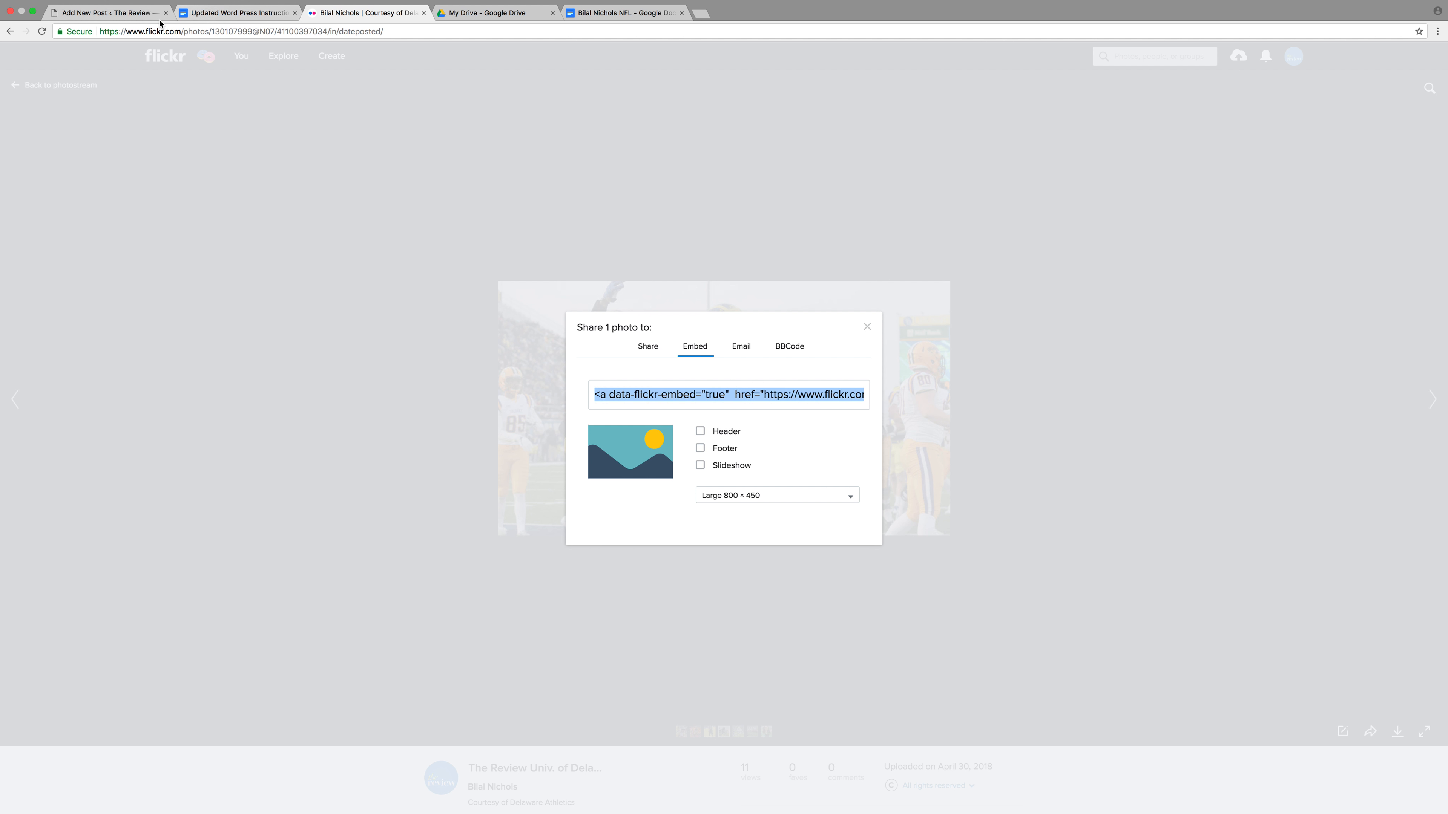
left_click(108, 12)
left_click(702, 246)
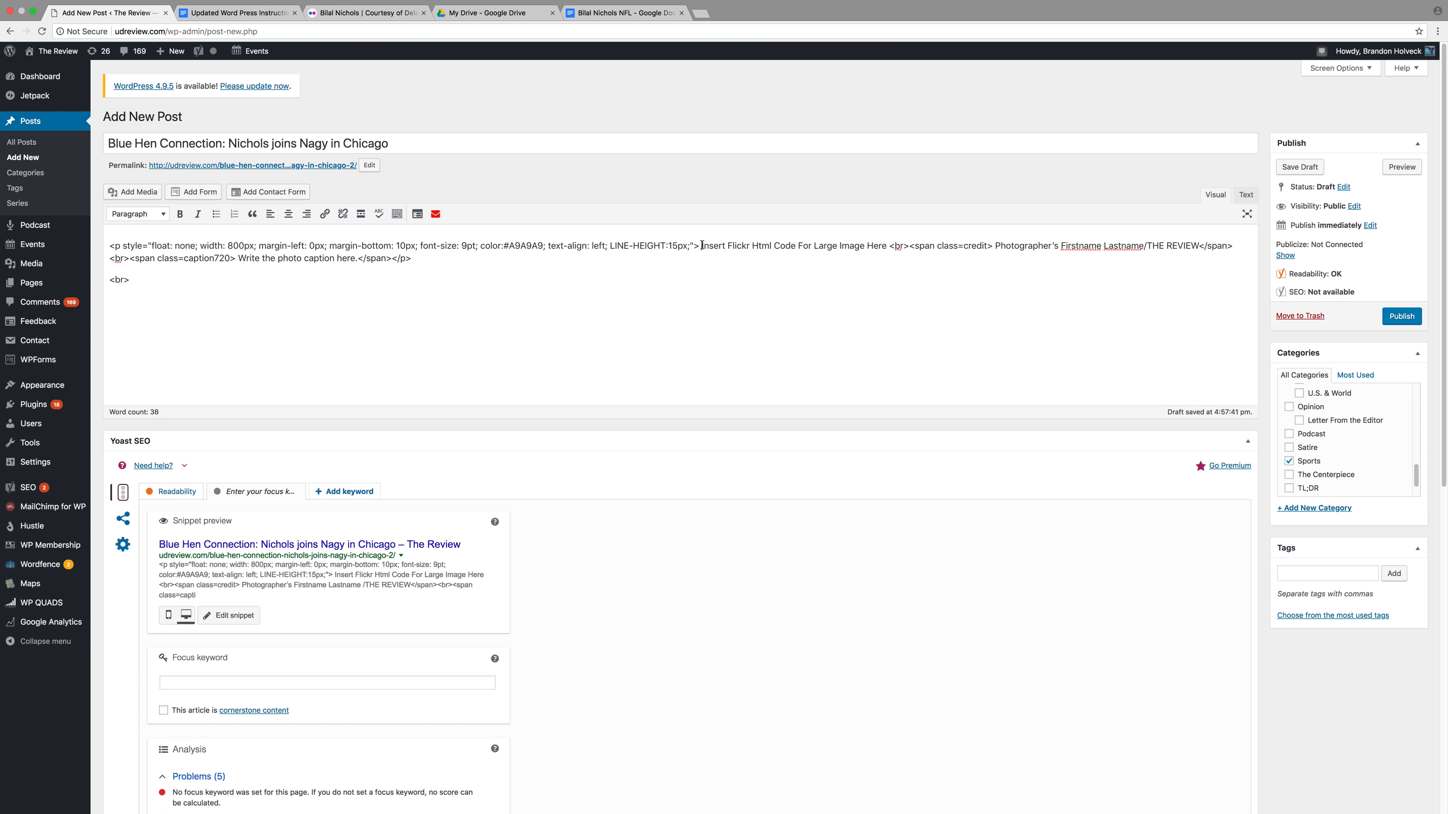
Swap 'Insert Flickr Html Code For Large Image Here' for the 800 × 450 Flickr embed code
left_click_drag(703, 246, 882, 251)
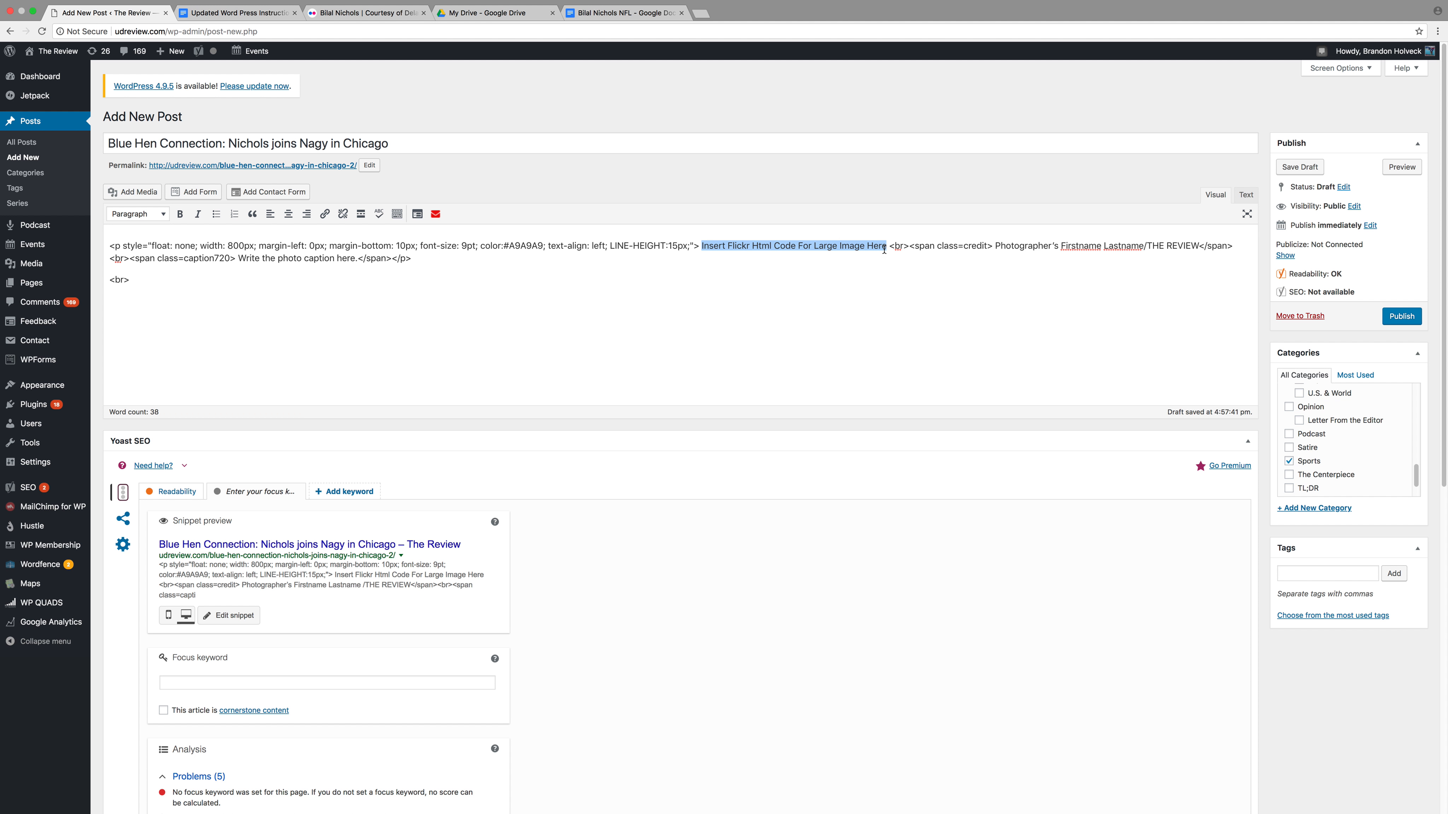
key("BackSpace")
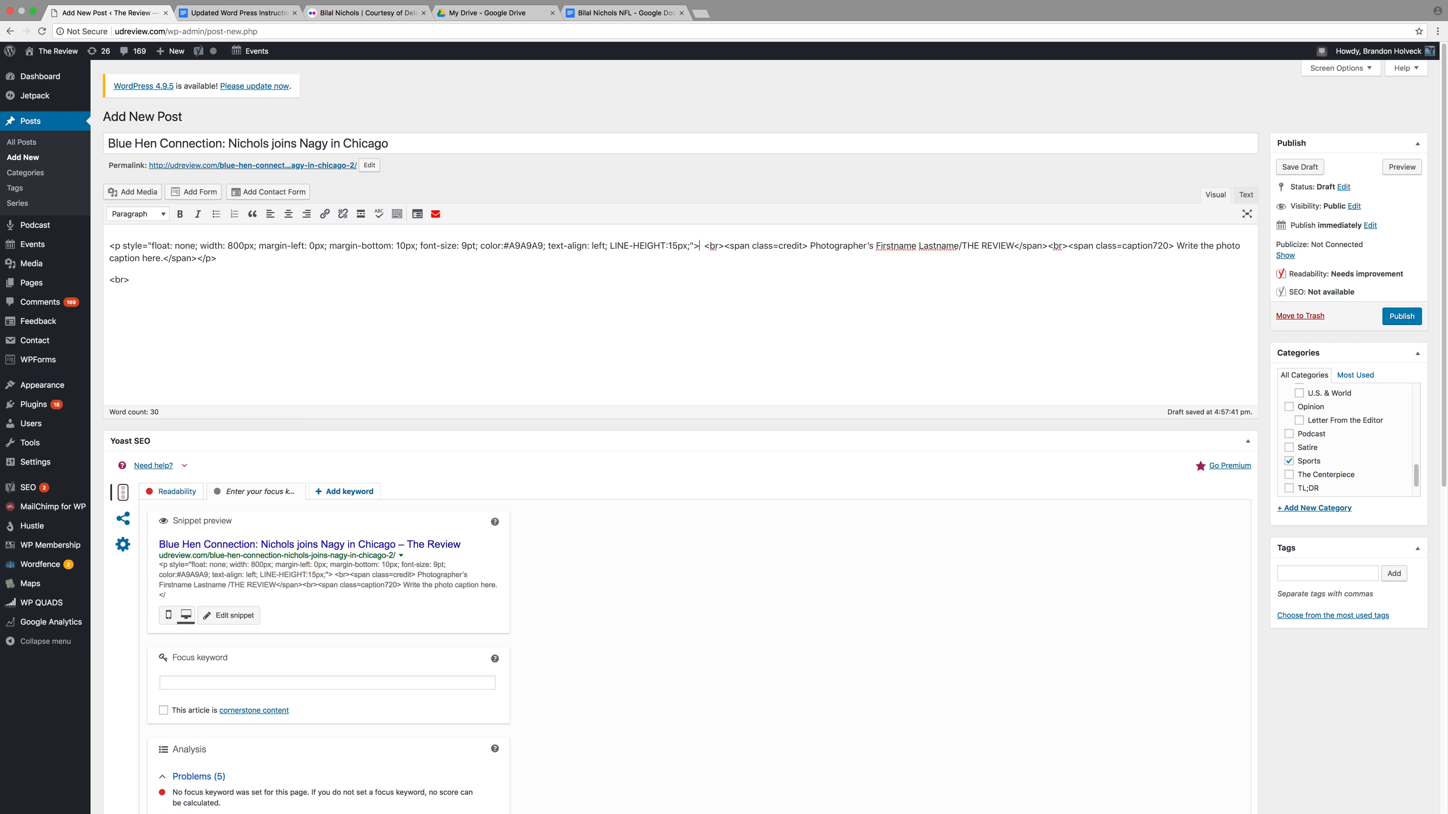
key("super+v")
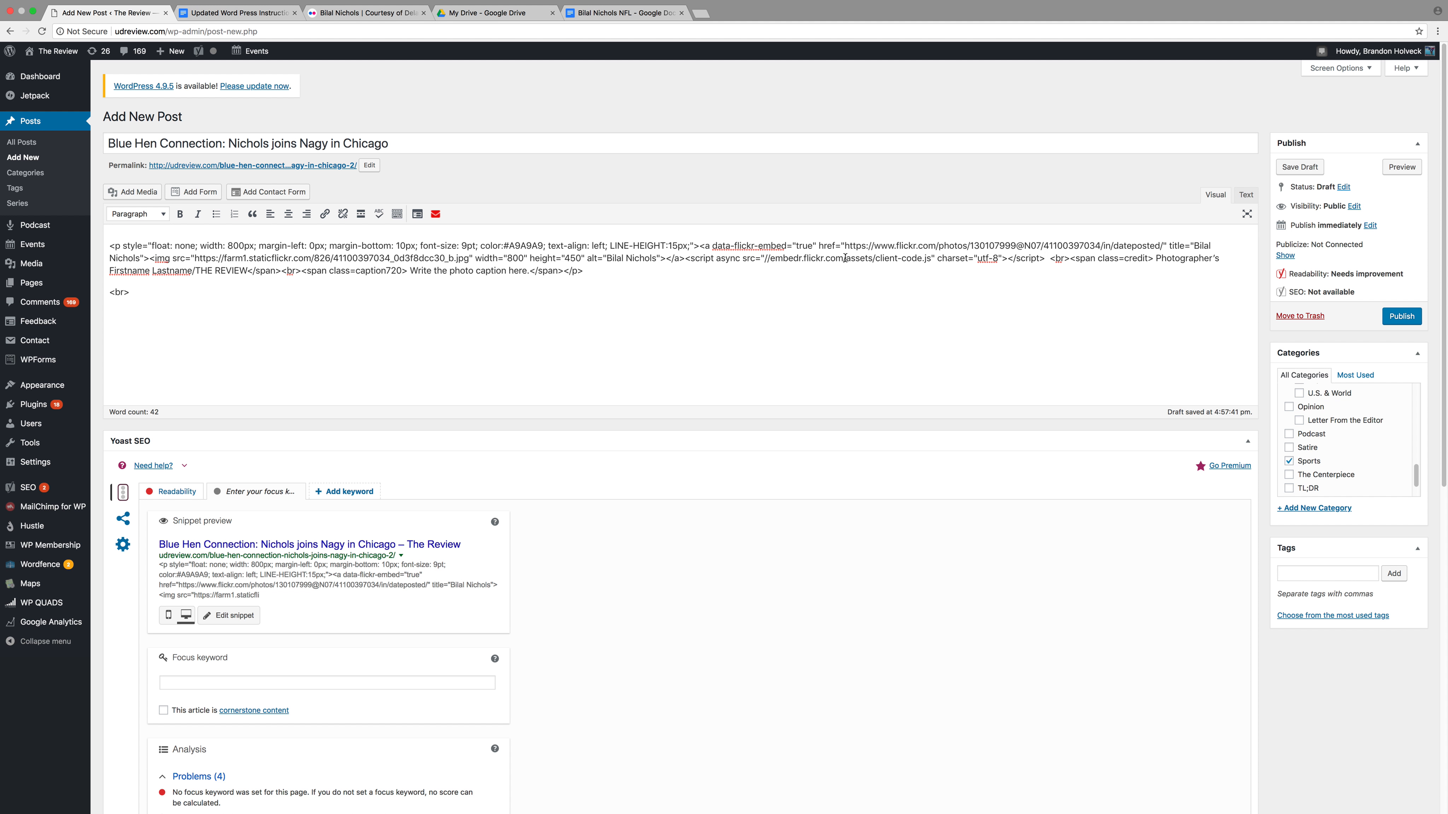
left_click_drag(248, 270, 1154, 258)
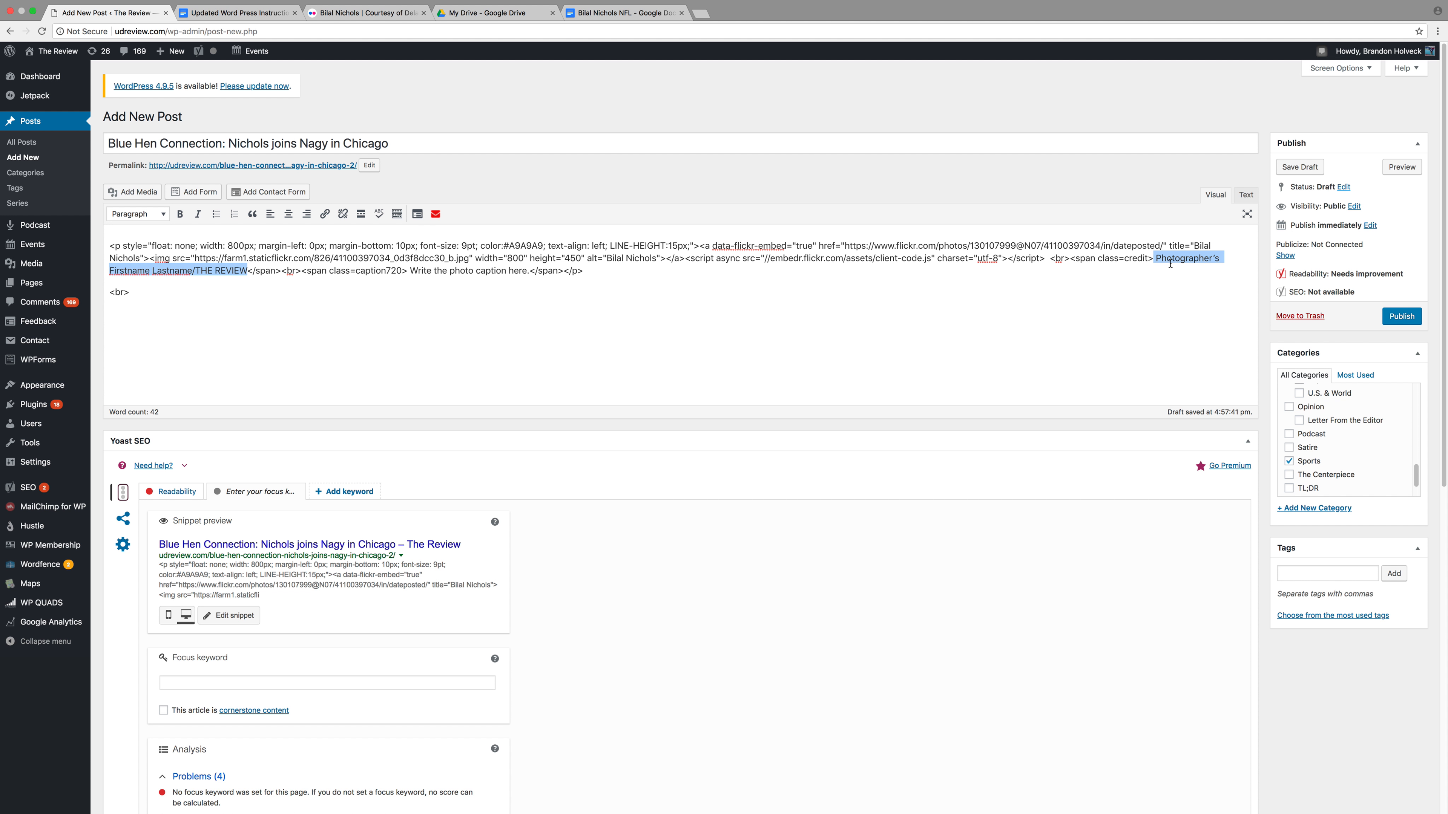
Change the photo credit to 'Courtesy of Delaware Athletics' and select the caption placeholder
key("BackSpace")
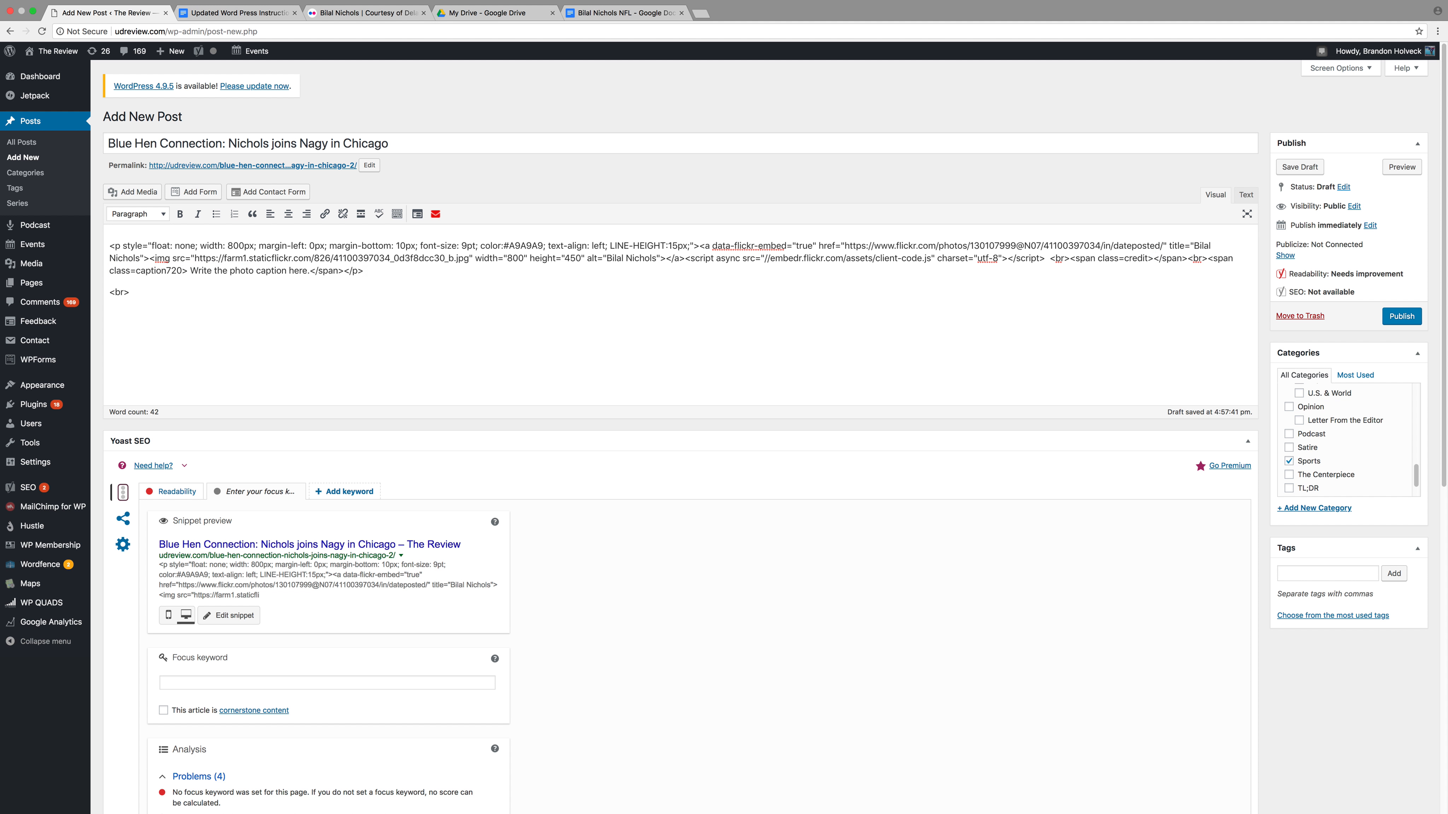
type("Courtesy ")
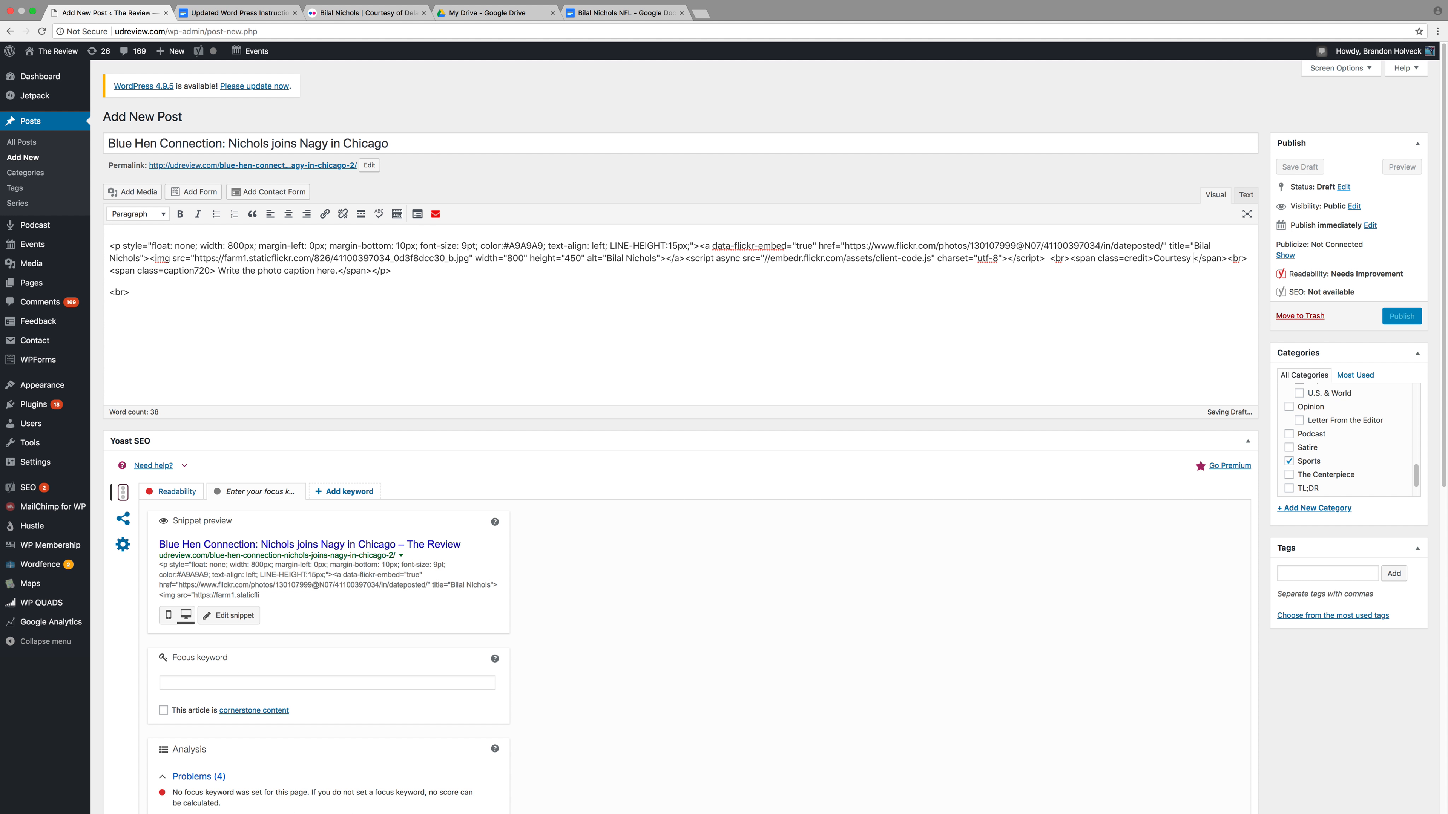
type("of Delawar")
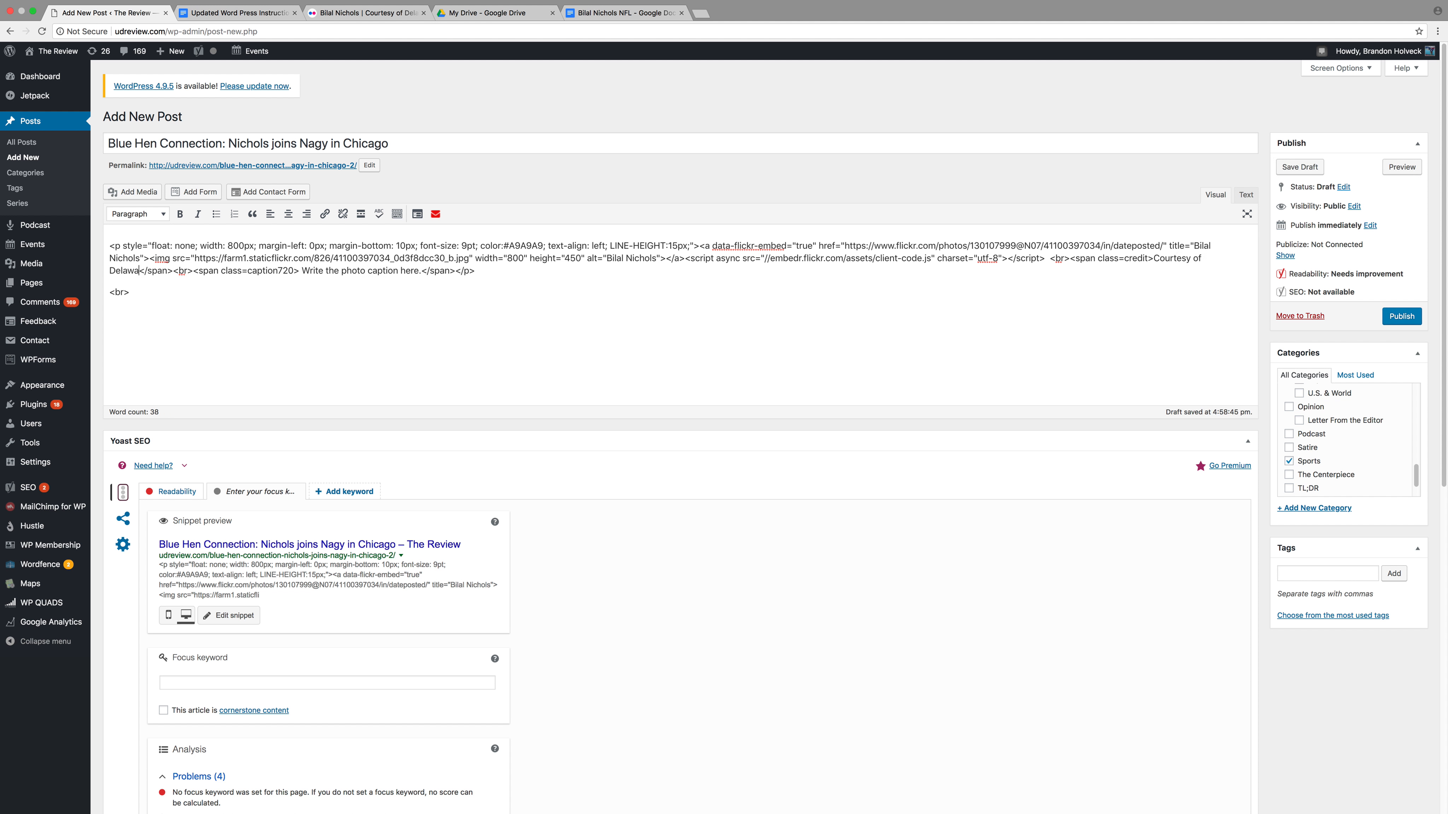
type("e Athl")
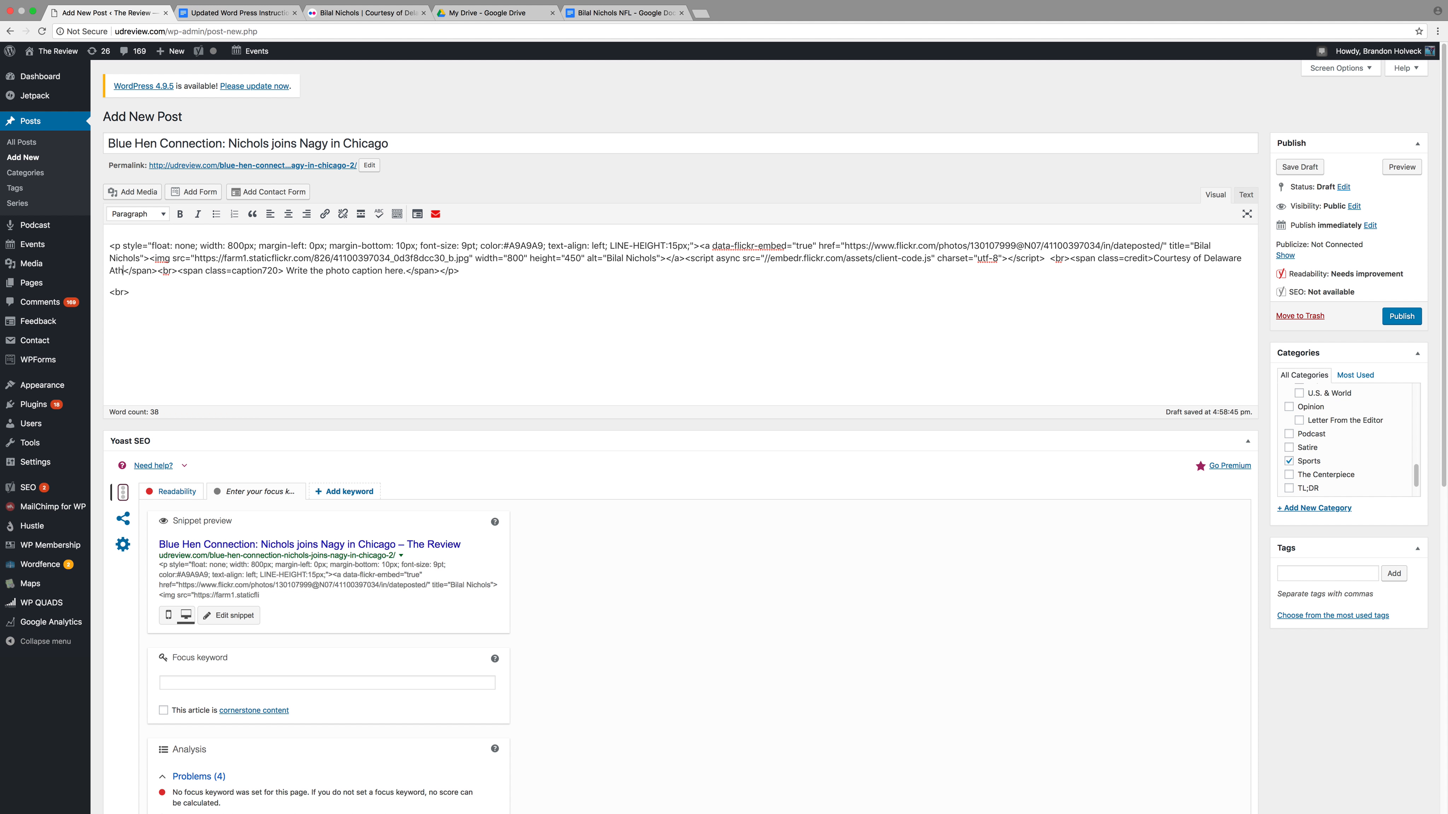
type("etics")
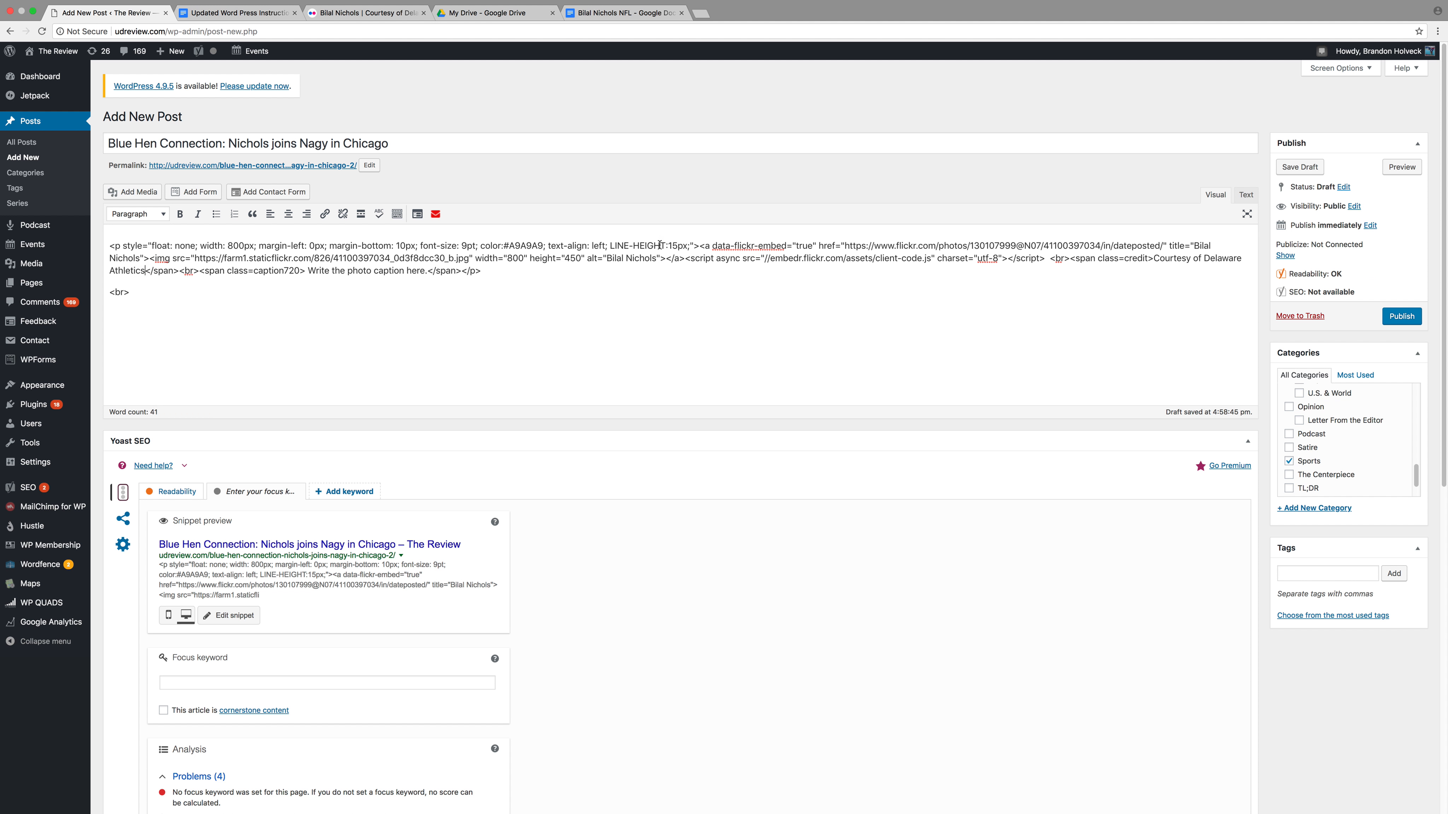
left_click_drag(427, 272, 309, 270)
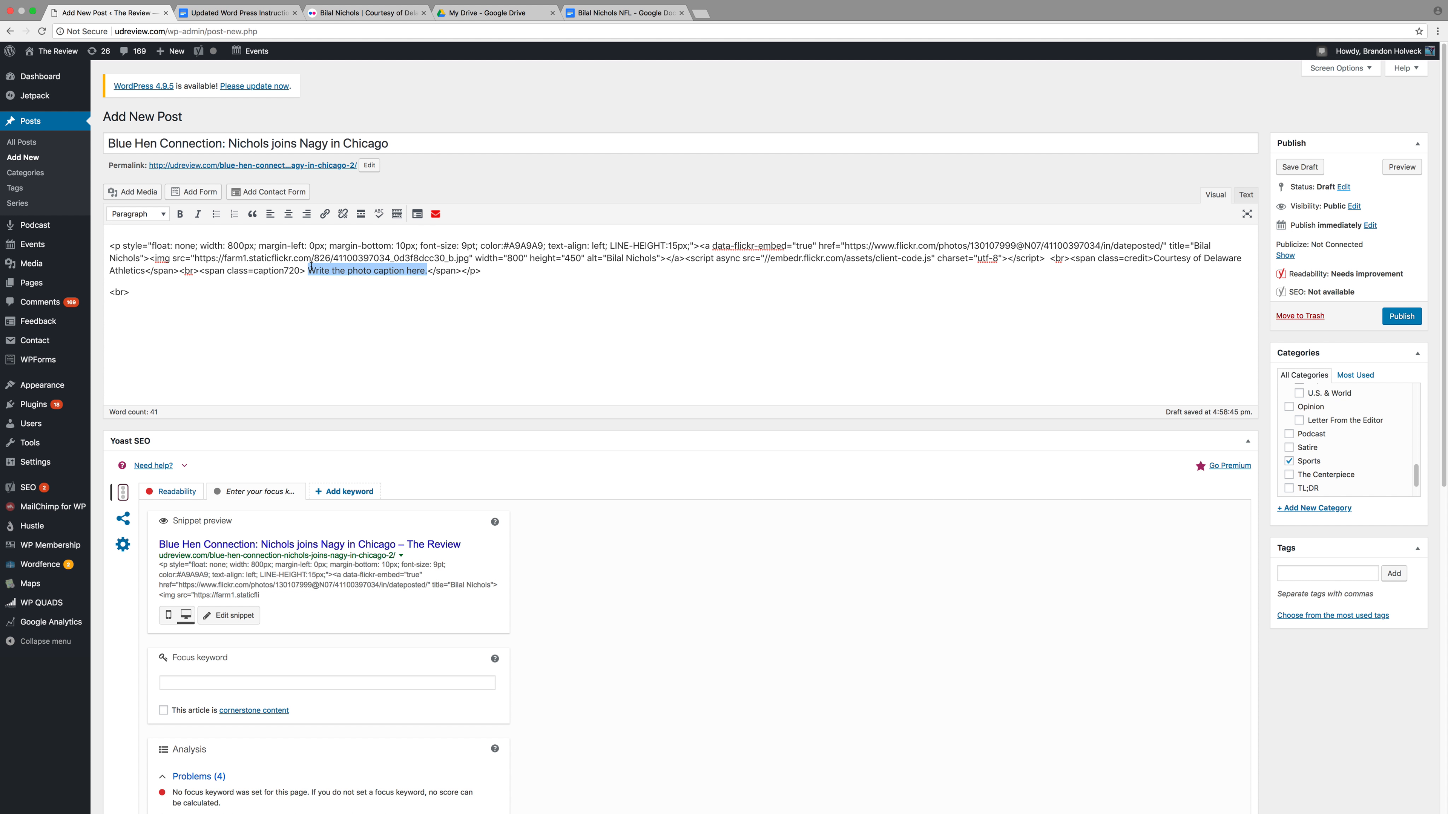
left_click(516, 12)
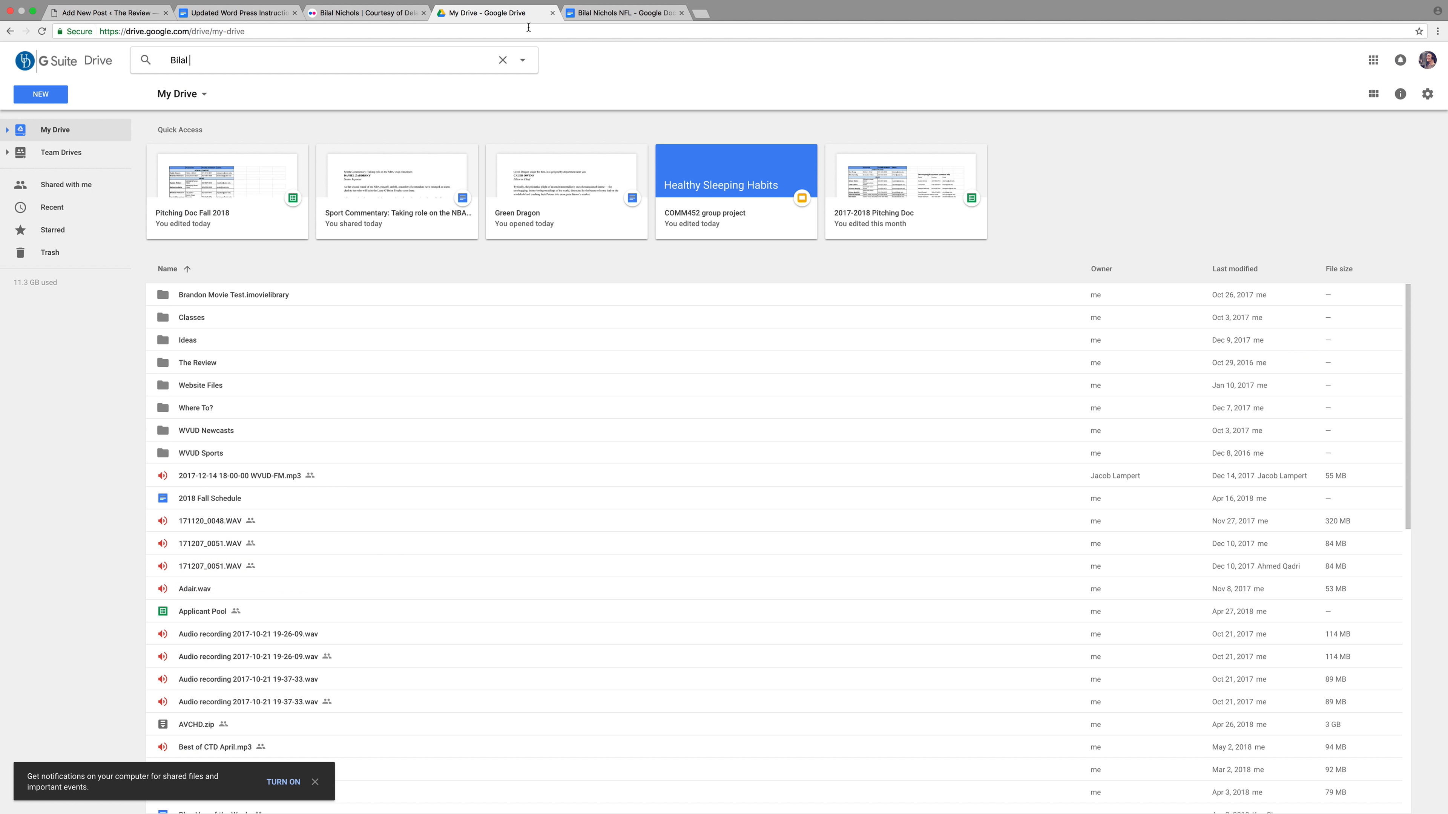
Search Drive for 'Sports Captions Issue 11', open it and copy the first photo's caption
double_click(183, 60)
type("Spo")
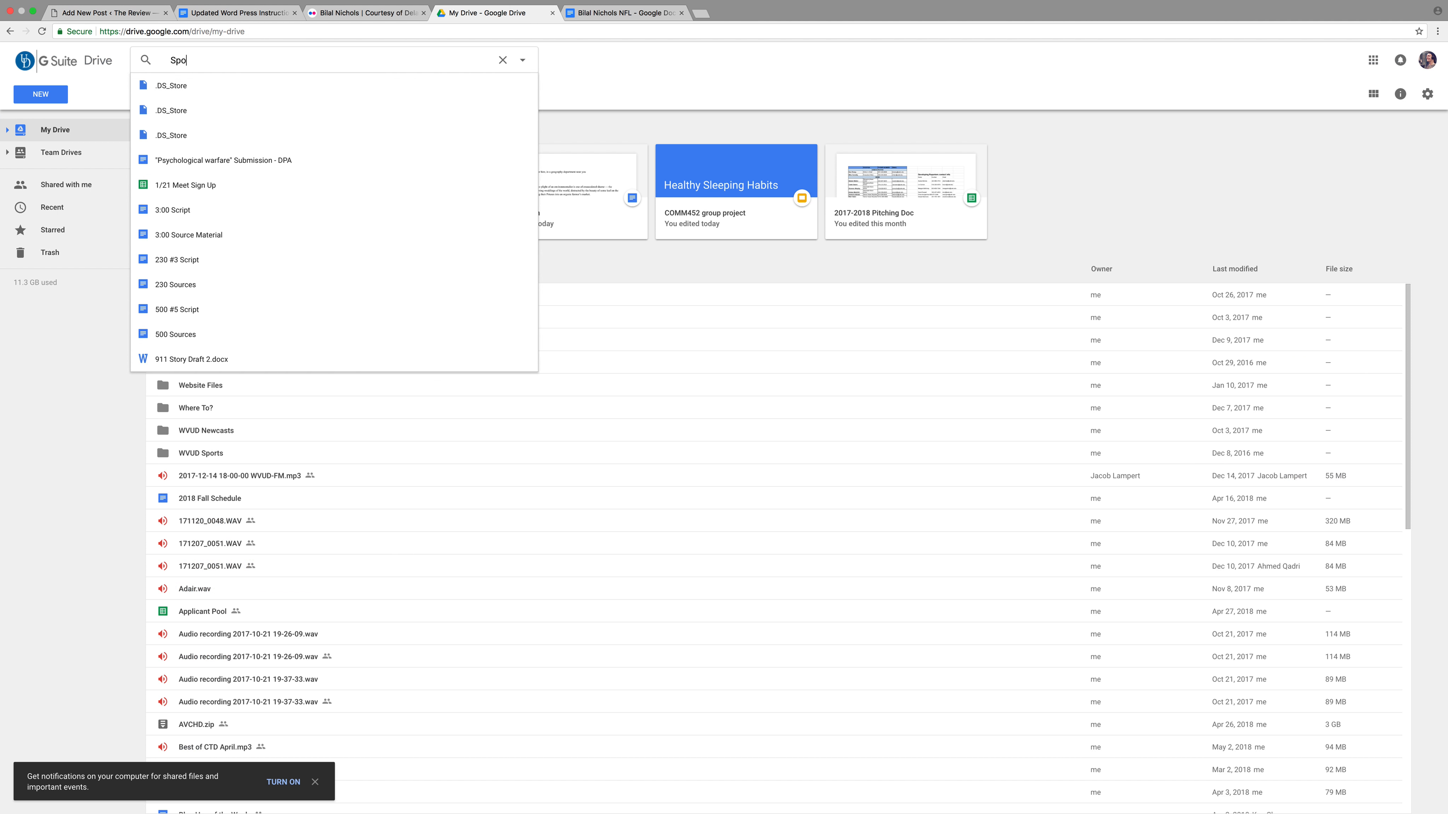
type("rts Capt")
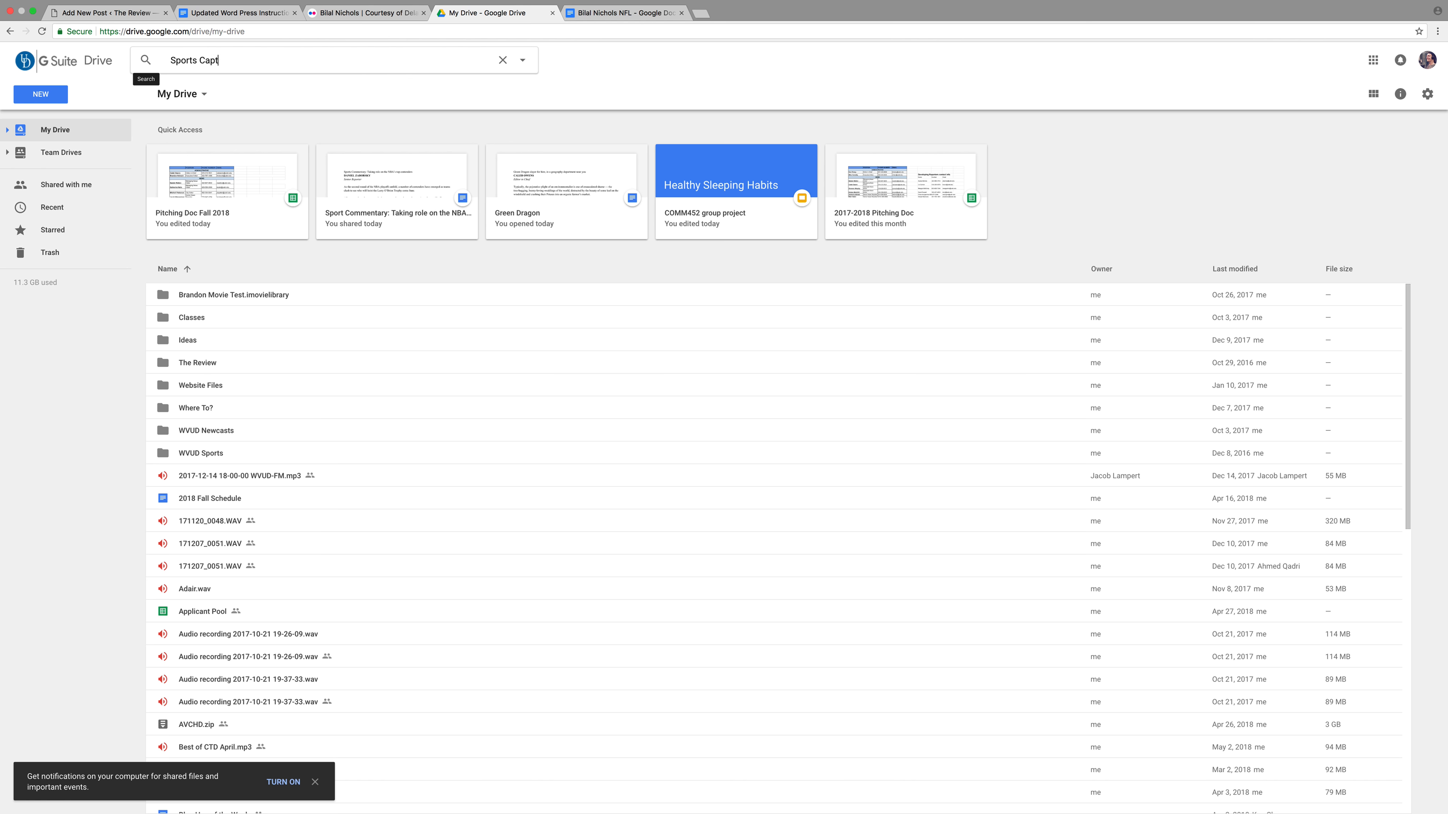
type("ions ISsue 11")
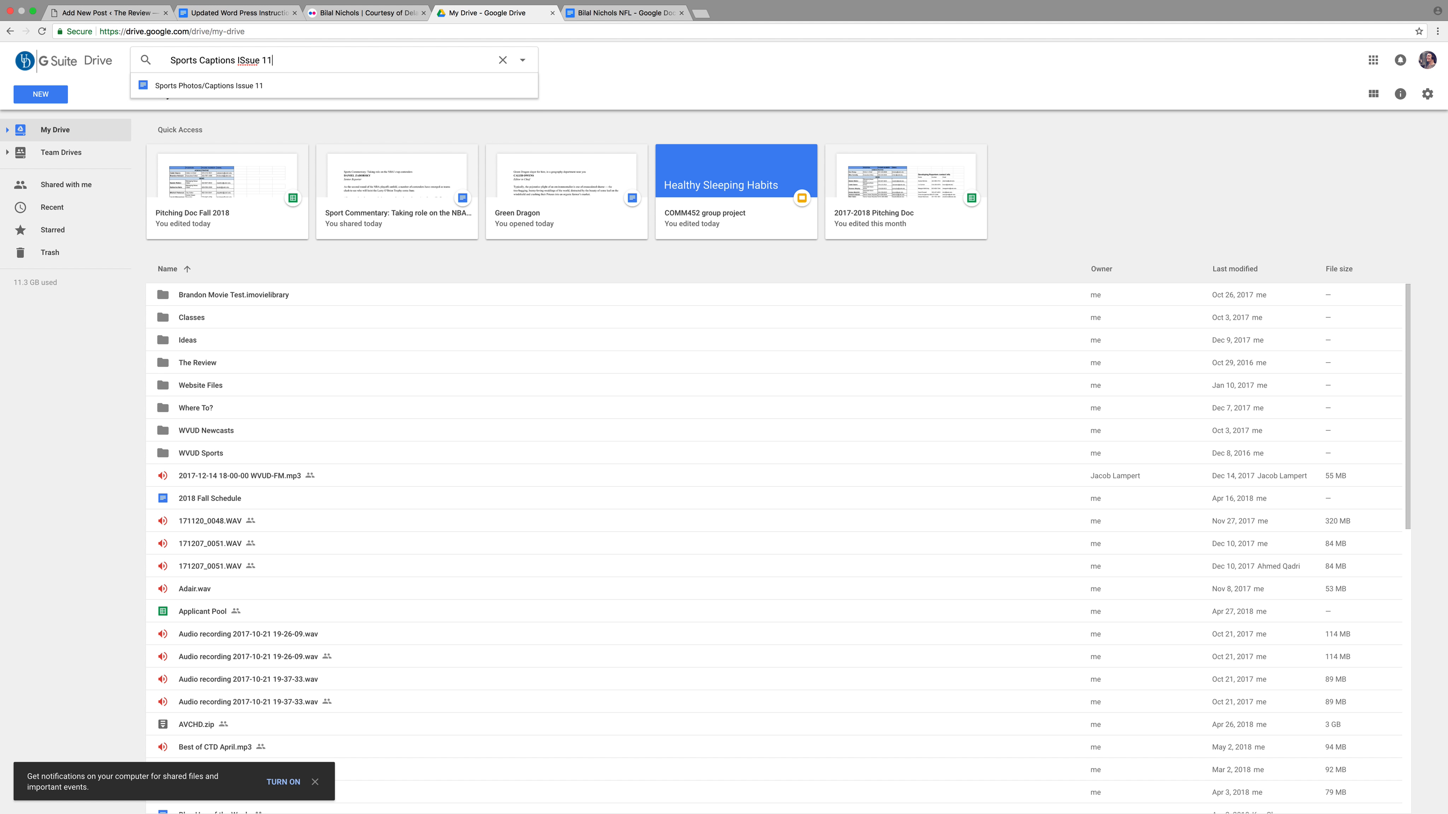
key("Return")
double_click(268, 154)
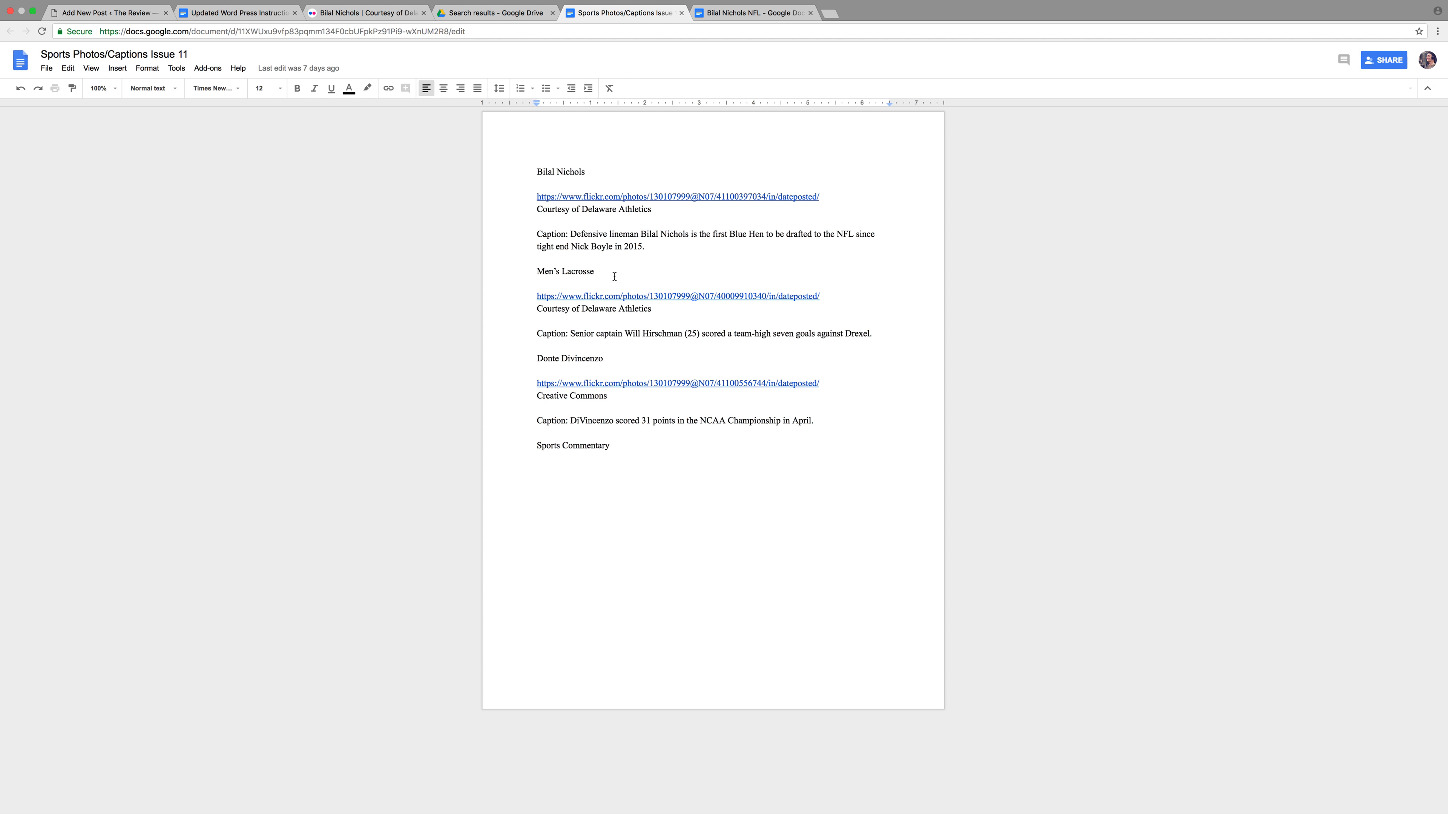
left_click_drag(647, 246, 571, 234)
key("super+c")
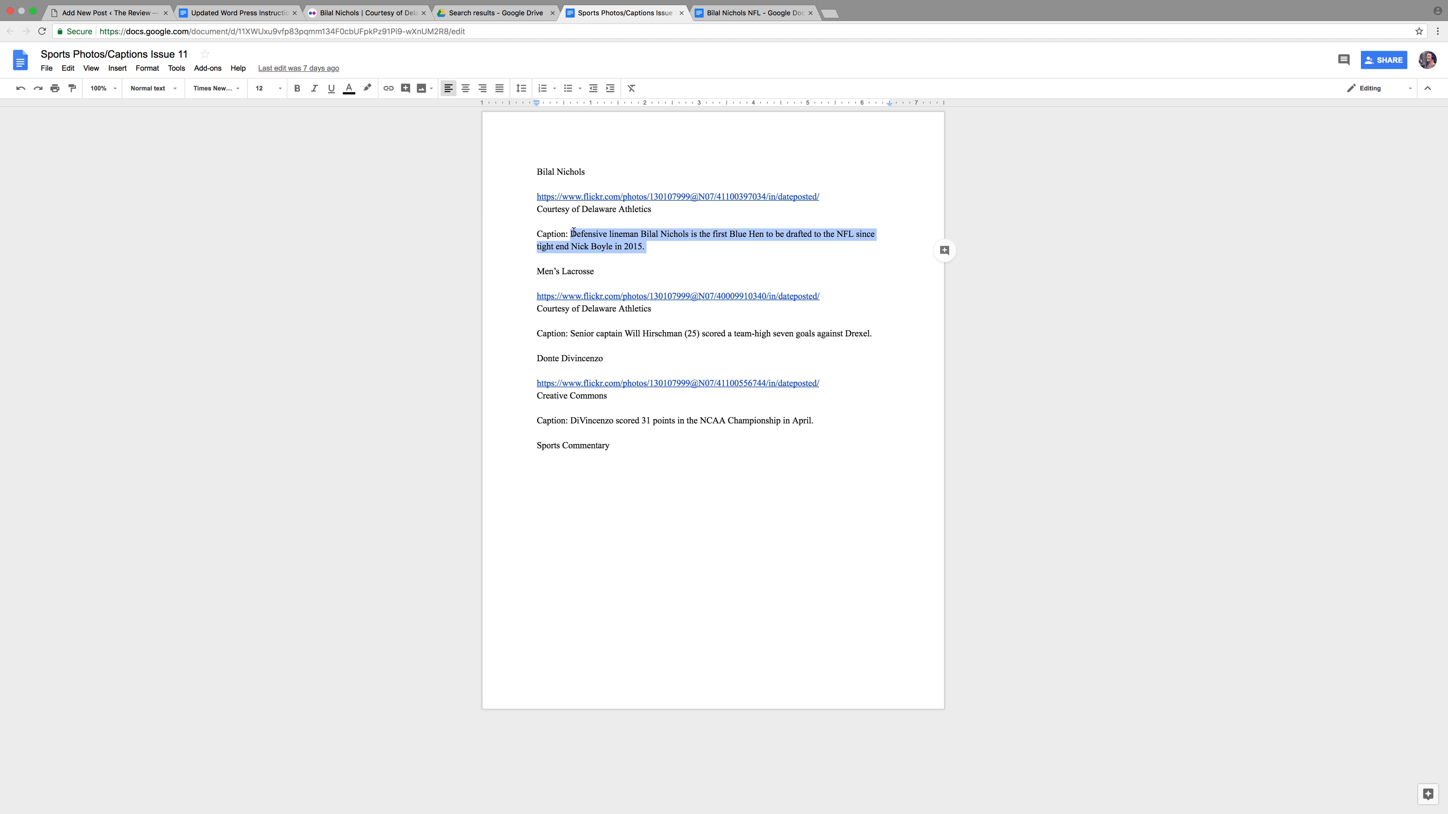
left_click(108, 12)
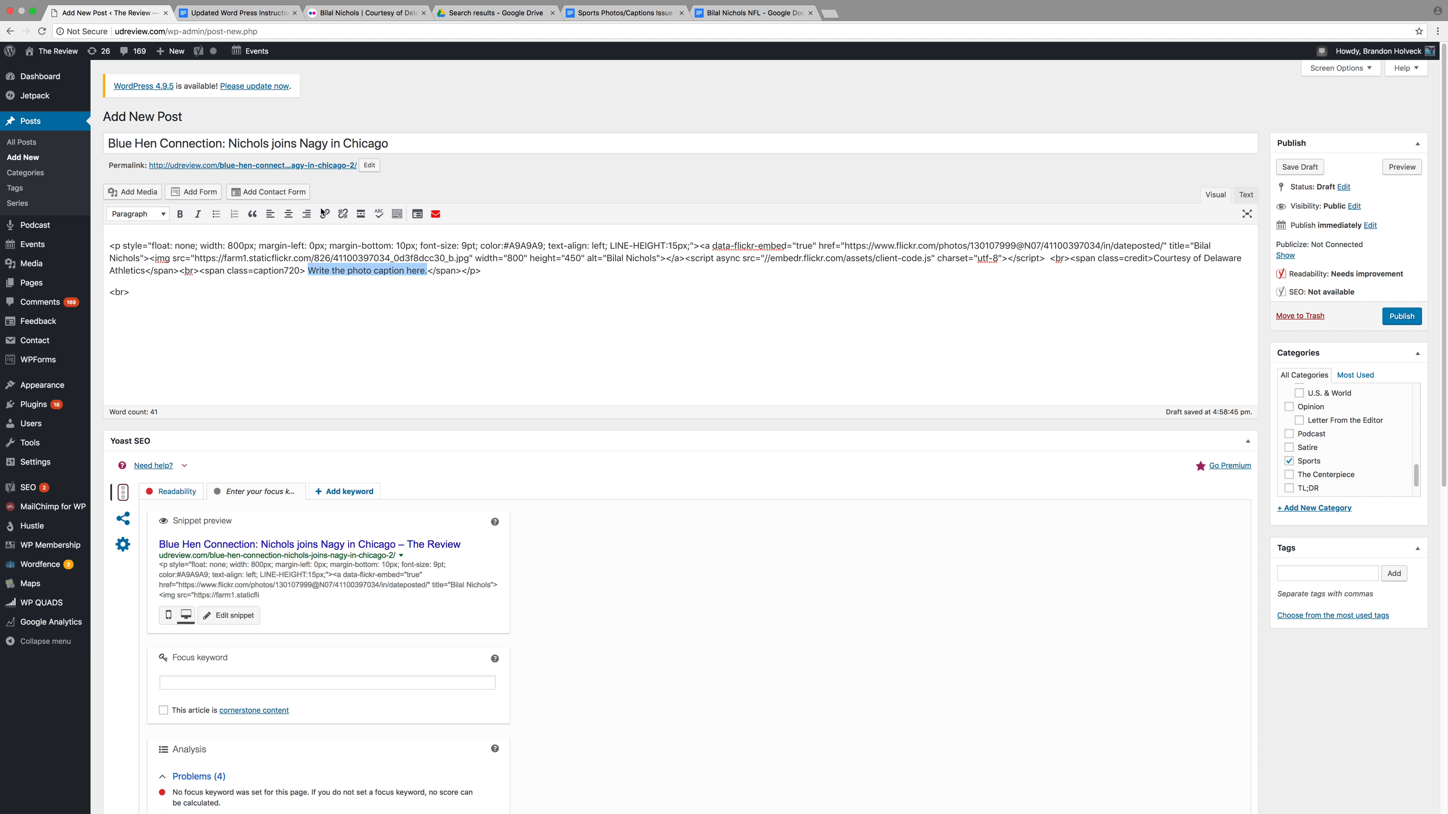
Paste the copied caption over the placeholder and trim the spaces before and after it
key("super+v")
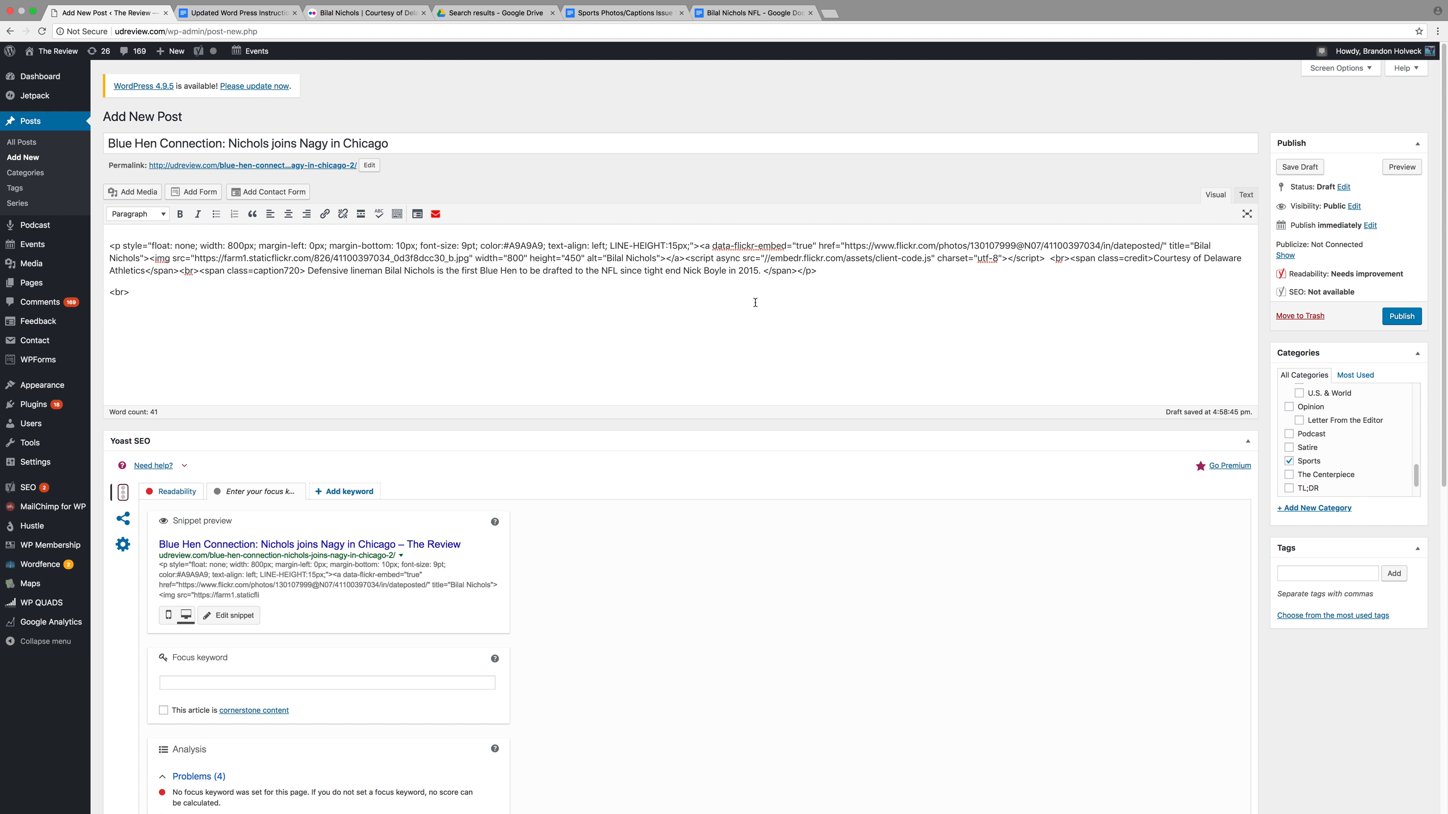
left_click(308, 271)
key("BackSpace")
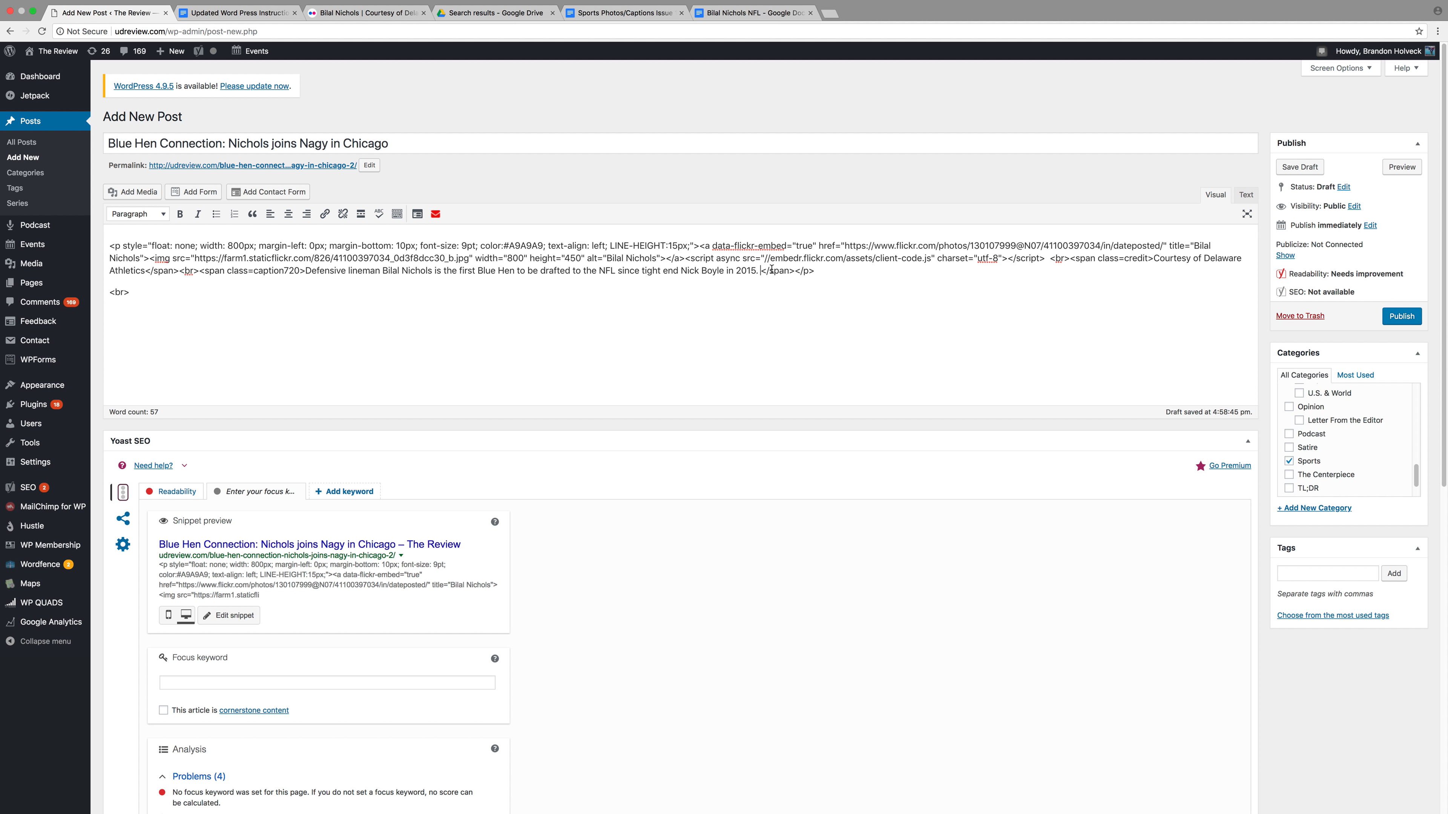
key("BackSpace")
left_click(1246, 195)
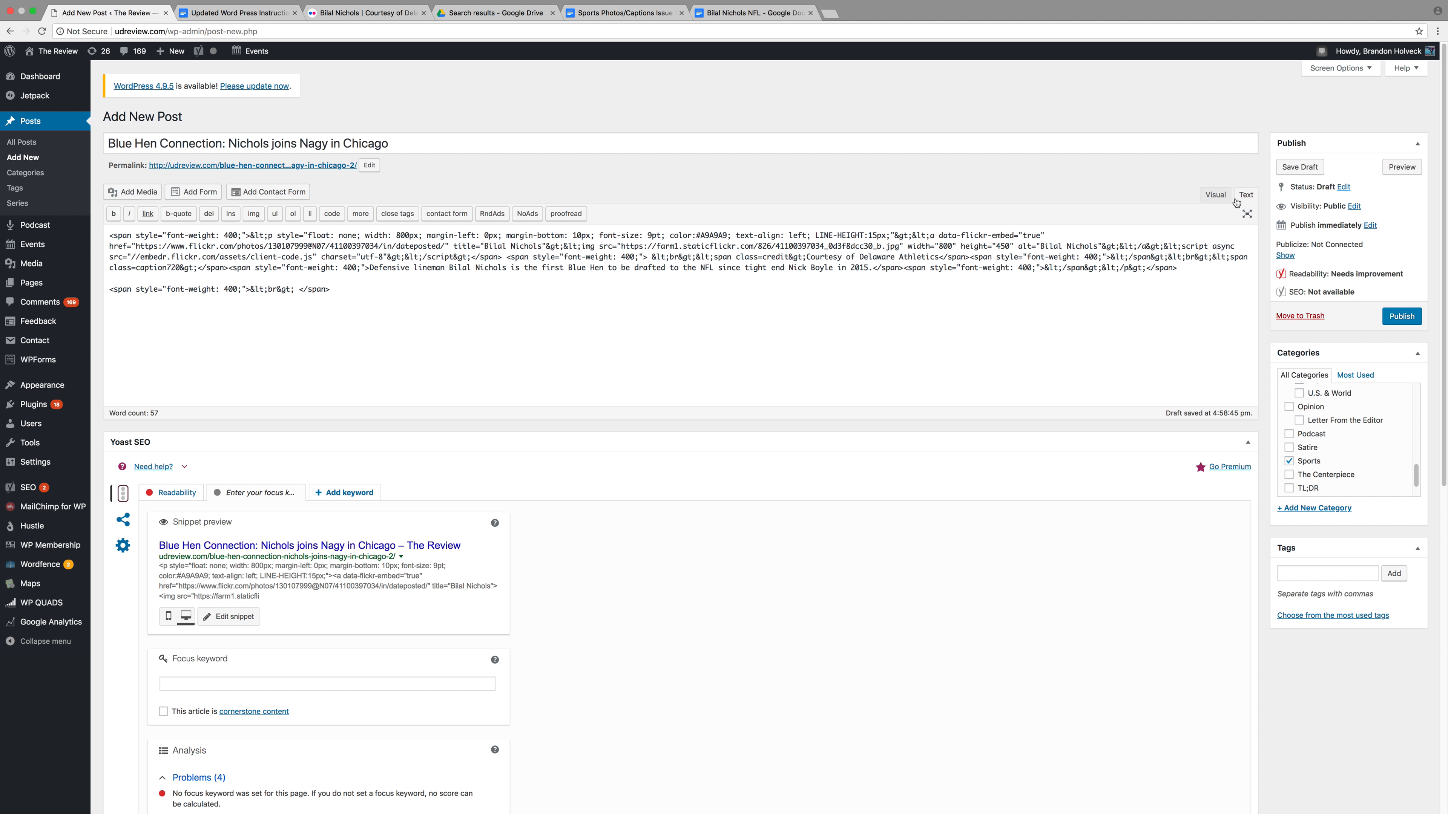
left_click(1220, 199)
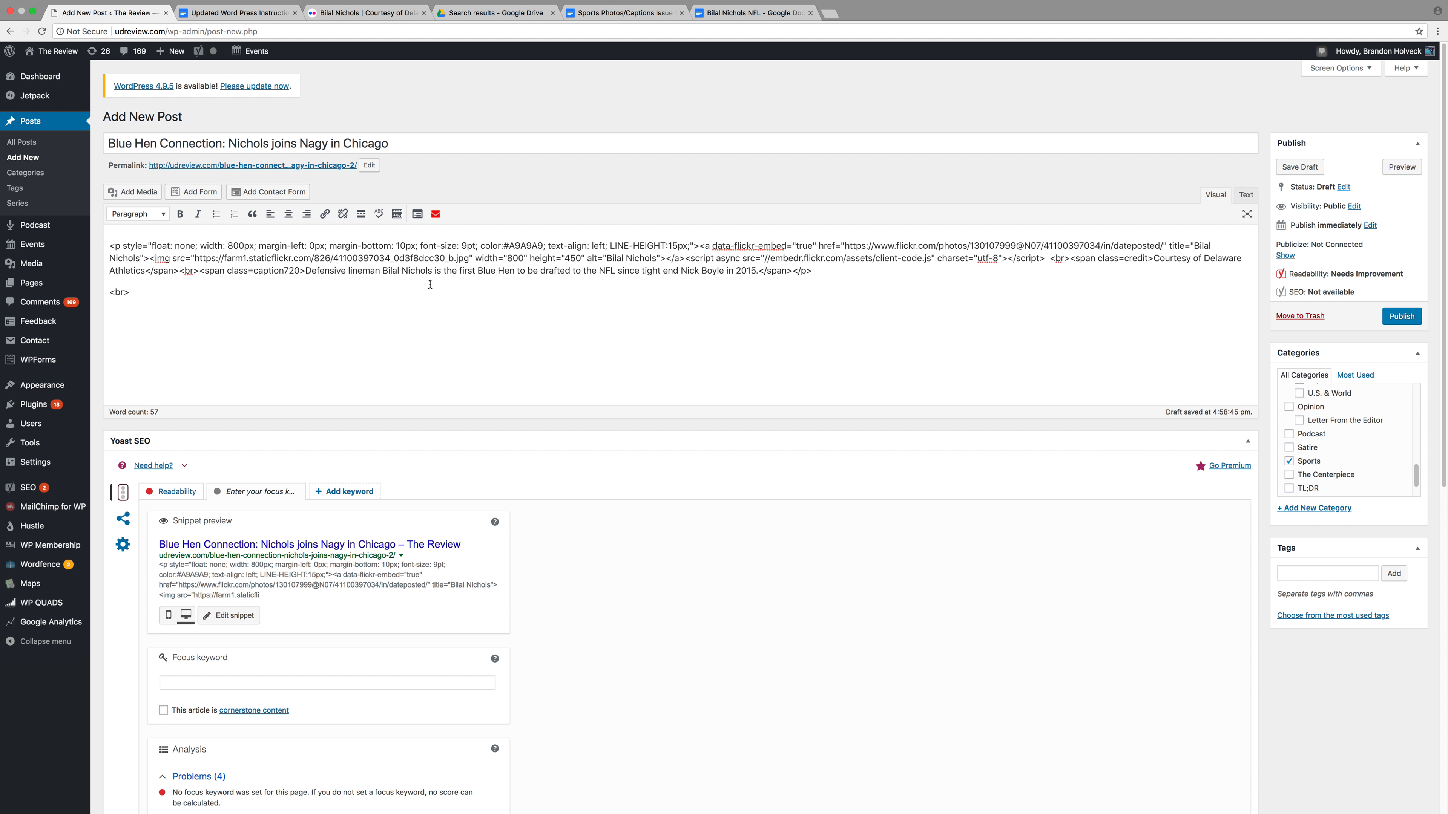
left_click_drag(135, 301, 94, 243)
key("super+c")
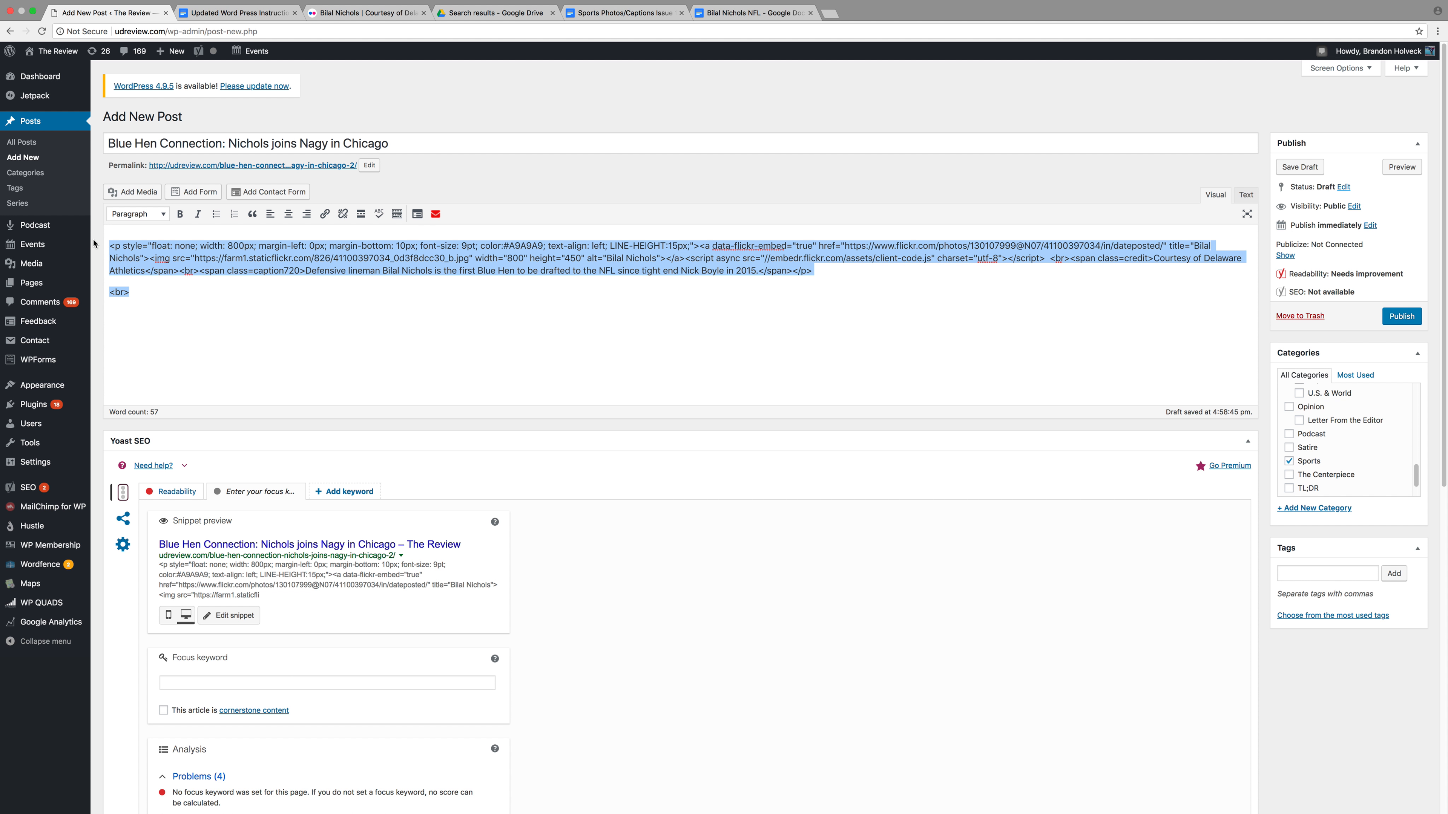
Clear the post body and paste the photo embed, credit and caption code in the Text editor
key("BackSpace")
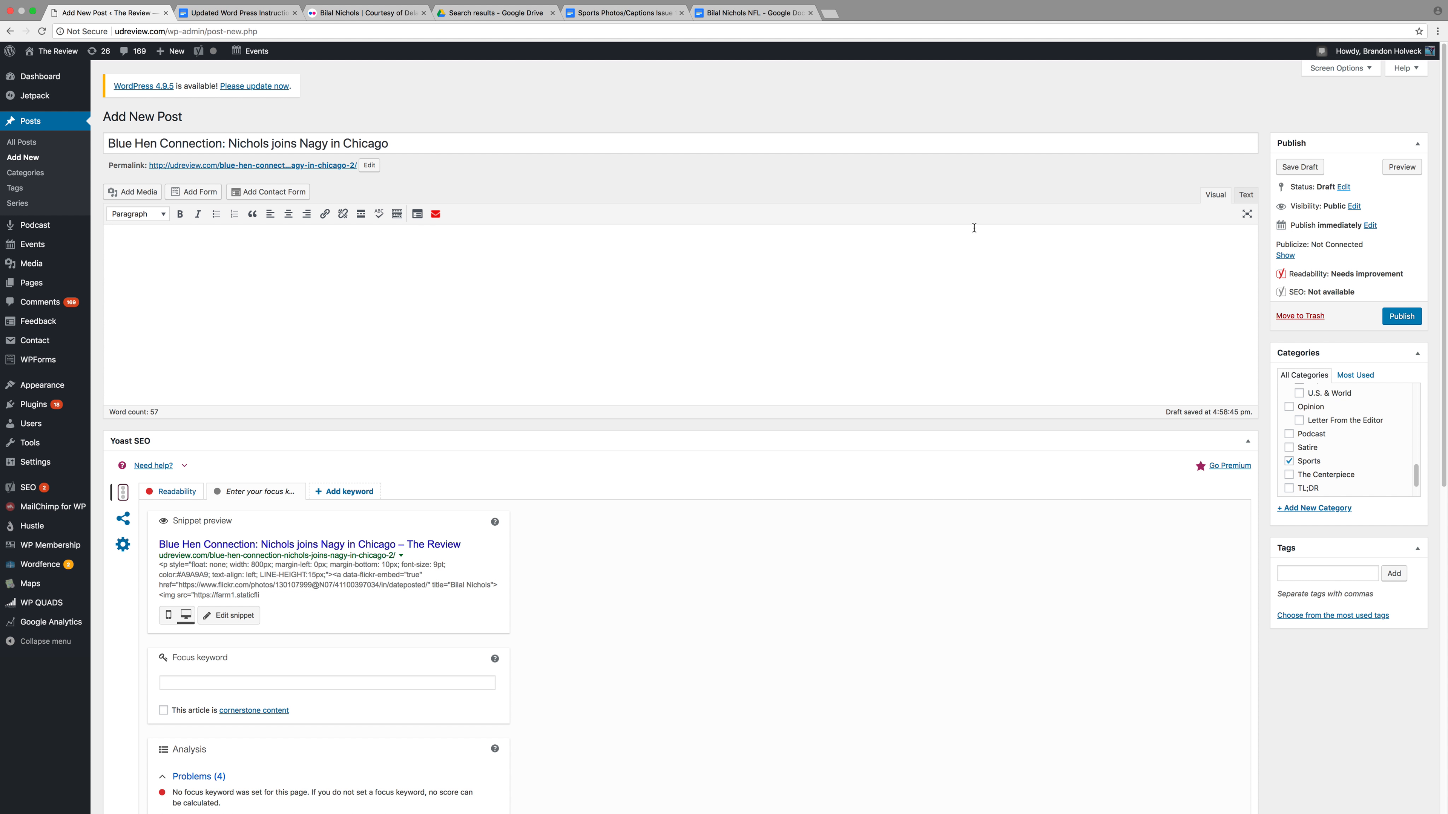
left_click(1238, 195)
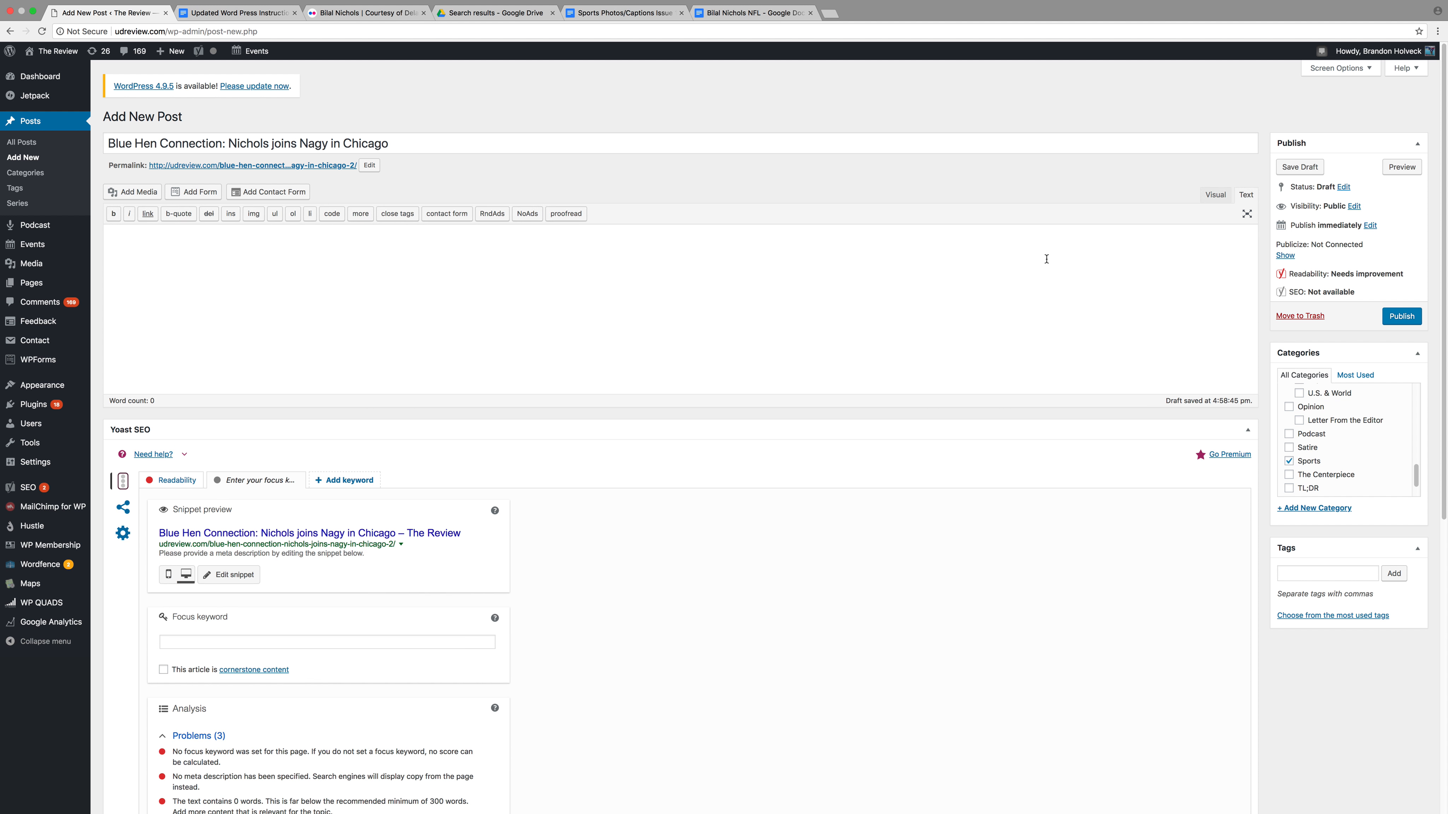
key("super+v")
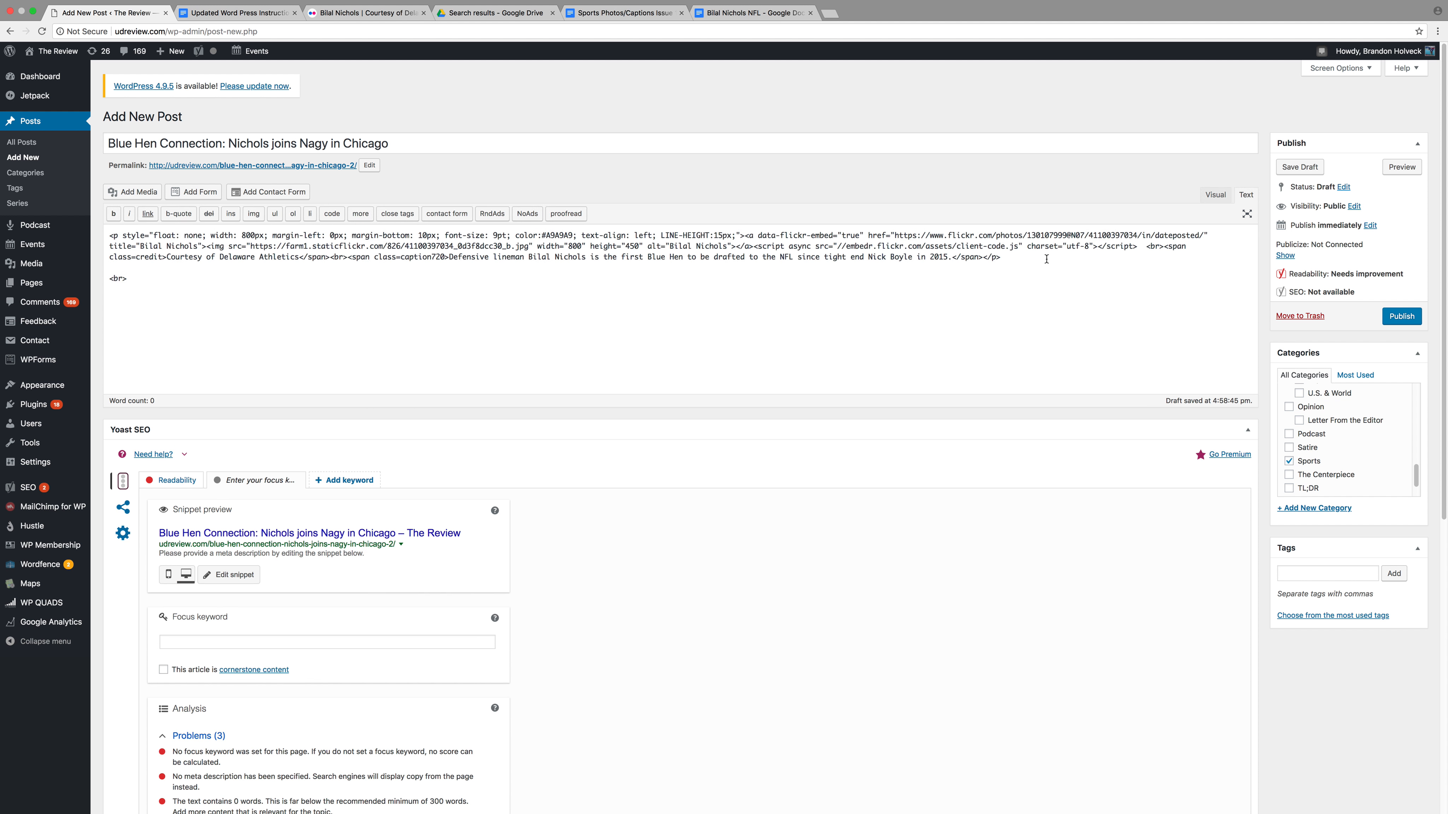
left_click(1216, 195)
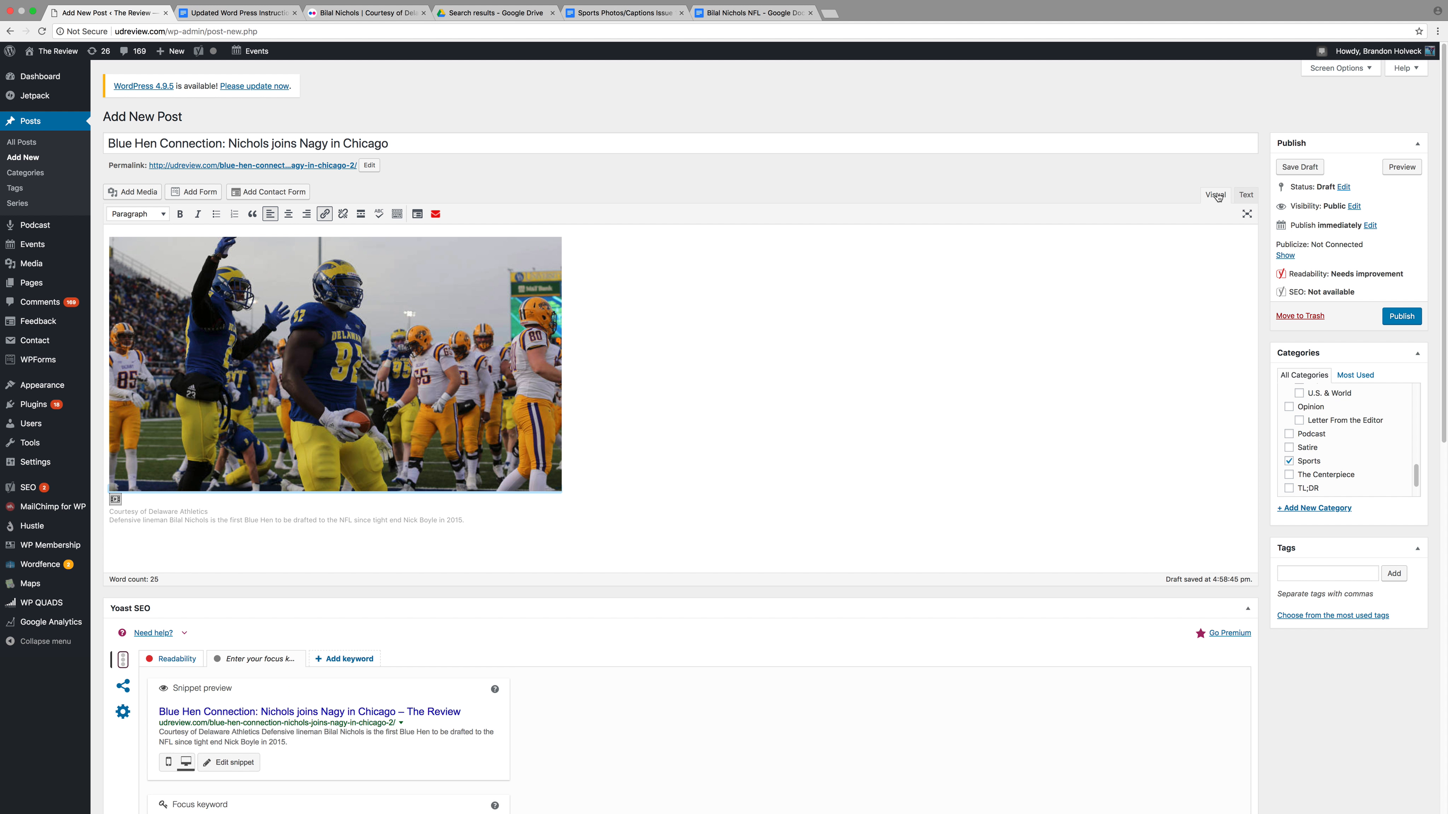
left_click(1250, 196)
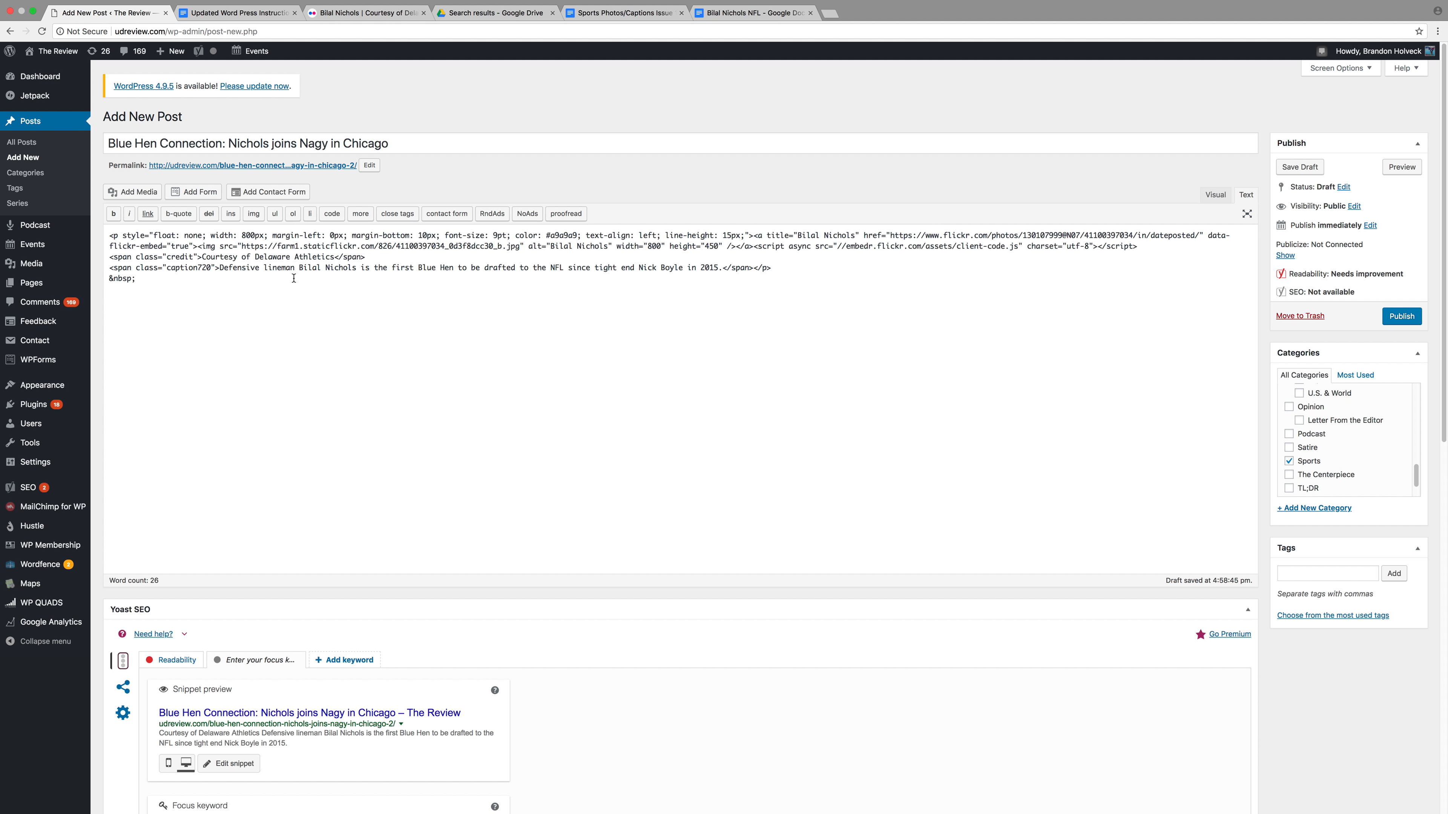
Preview the captioned photo, then delete the stray &nbsp; after the caption code
left_click(1401, 169)
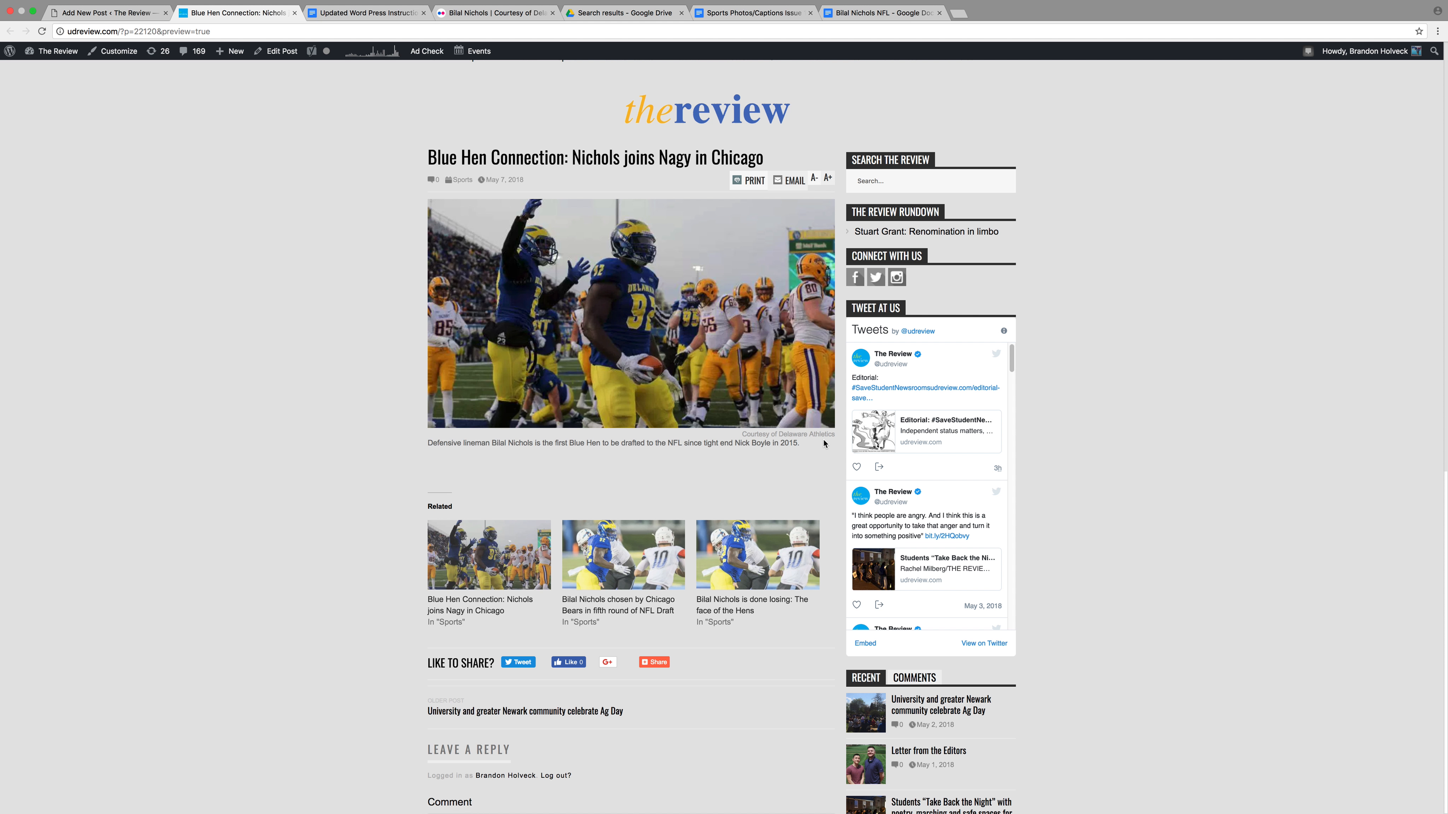
left_click(294, 12)
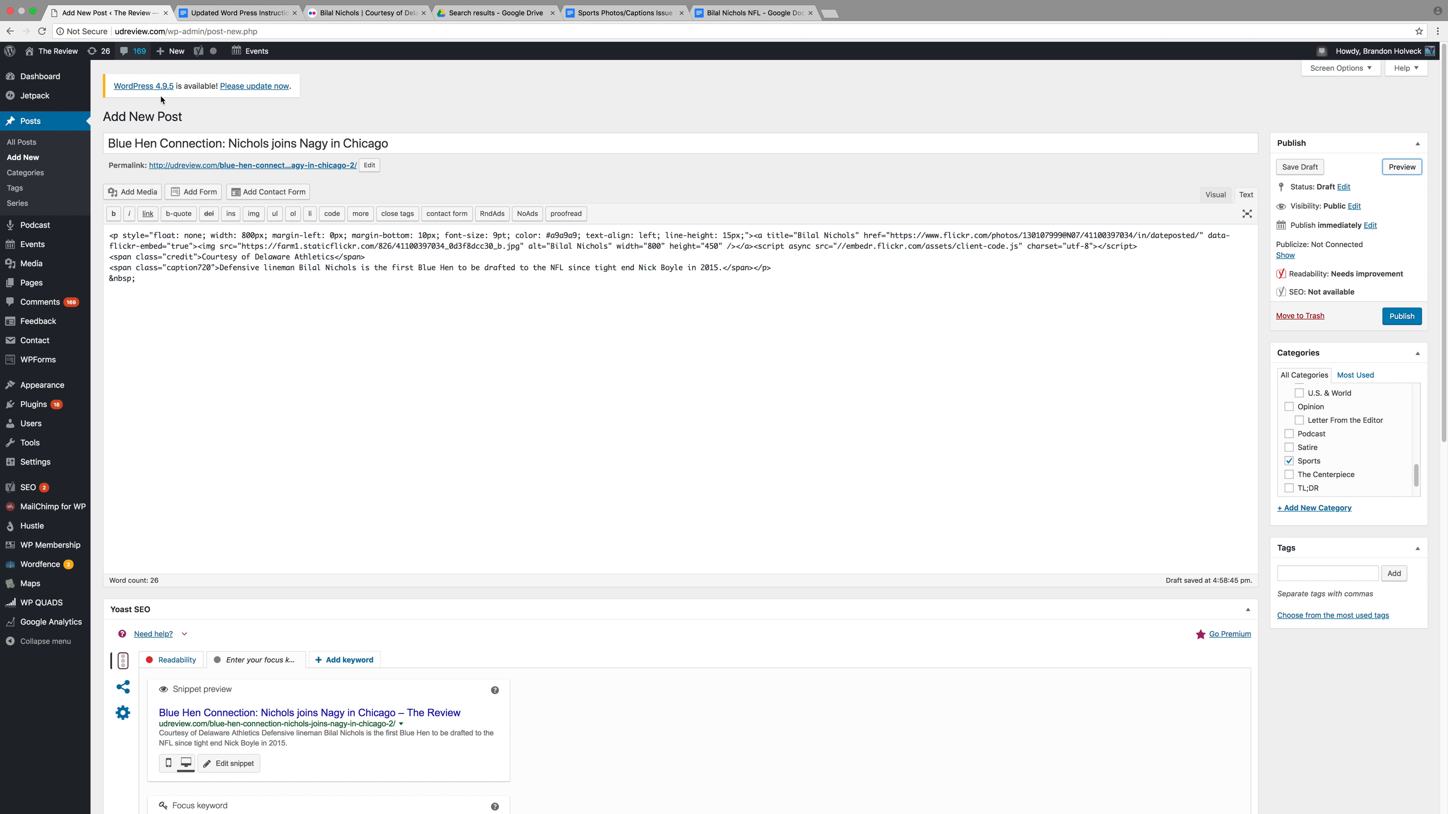
key("BackSpace")
key("BackSpace")
key("BackSpace")
key("BackSpace")
key("BackSpace")
key("BackSpace")
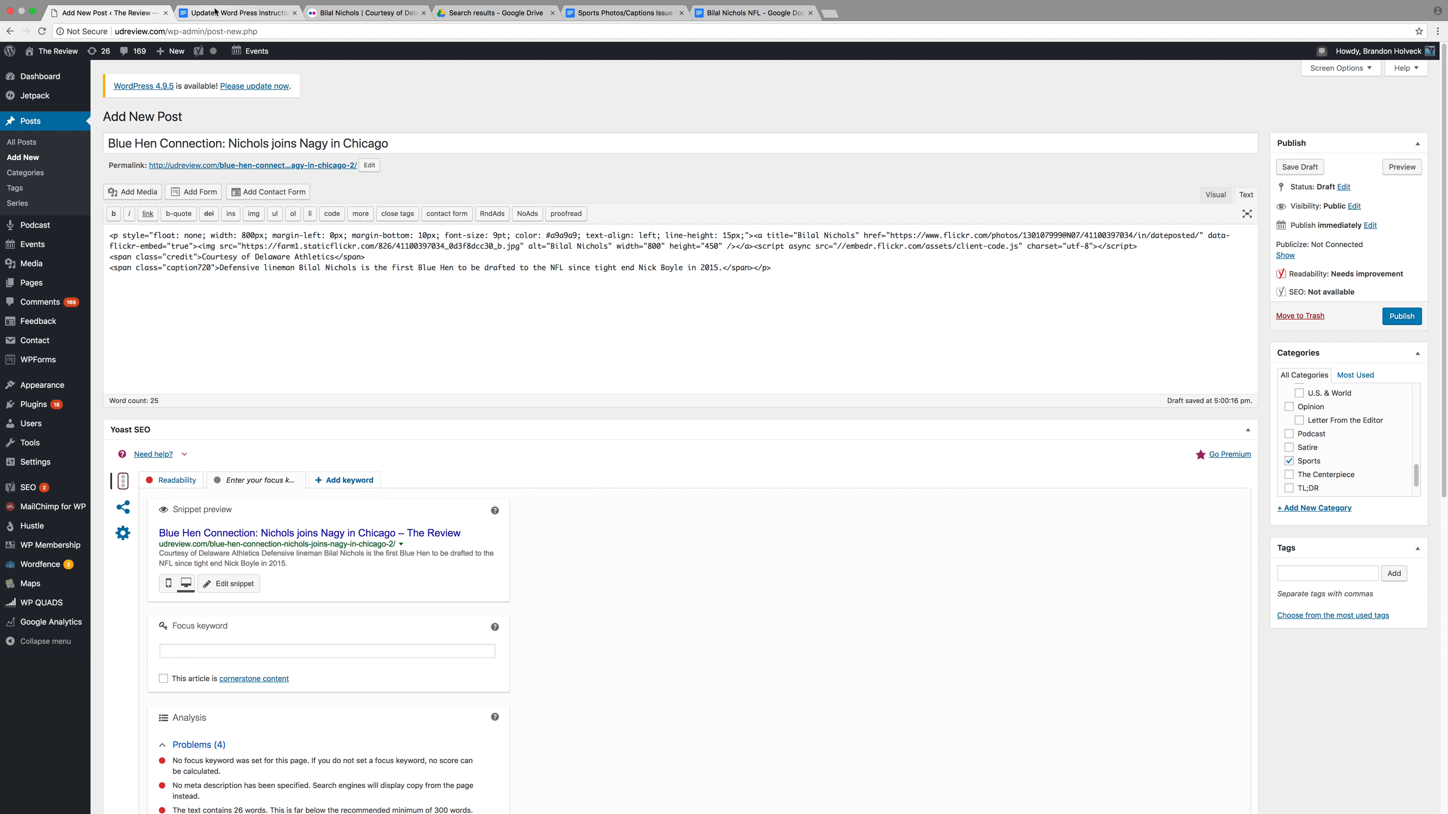
Copy the single-byline code template from the instructions and paste it below the caption
left_click(228, 13)
scroll(497, 307, "down", 20)
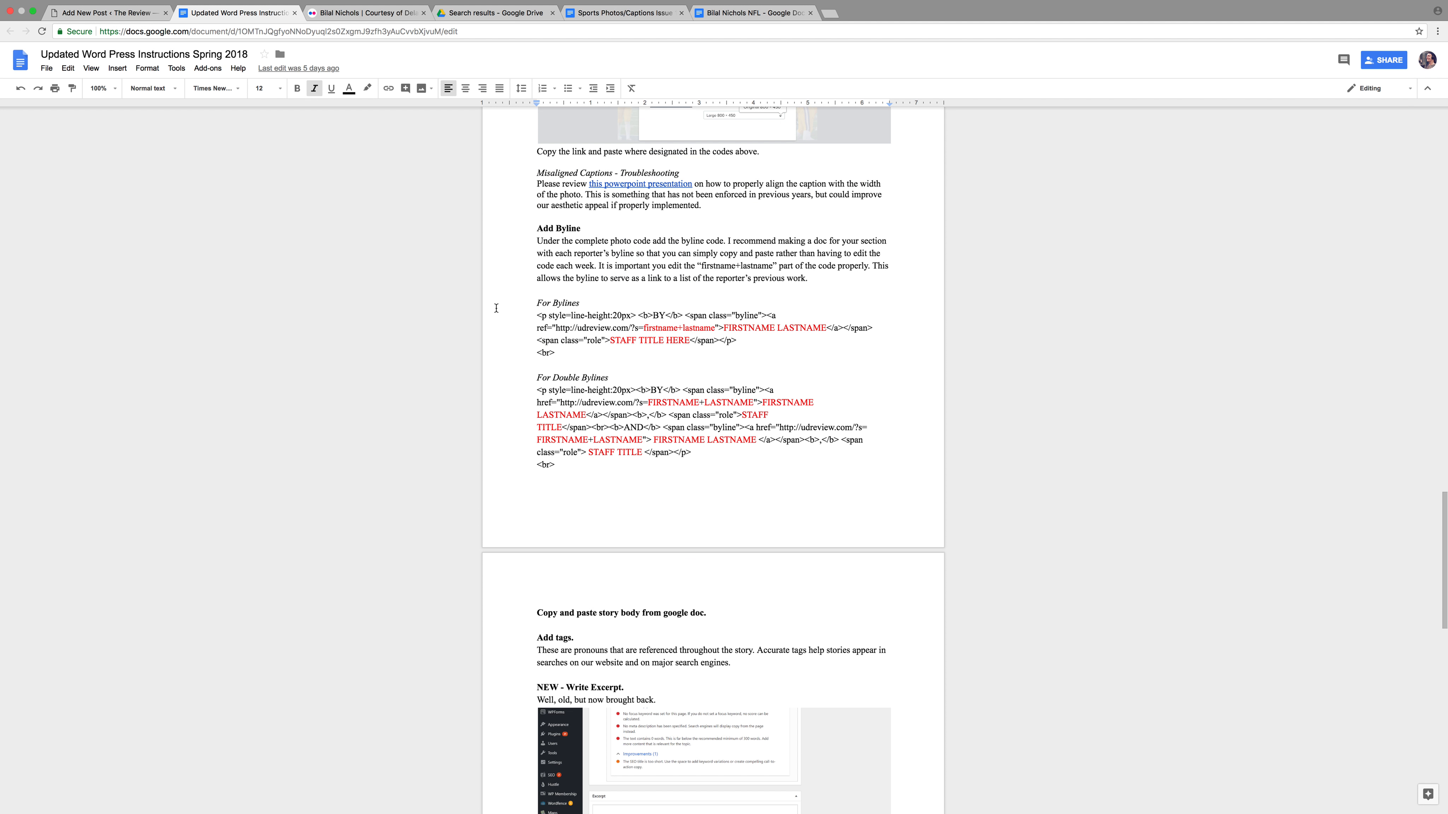
left_click_drag(554, 353, 535, 317)
key("super+c")
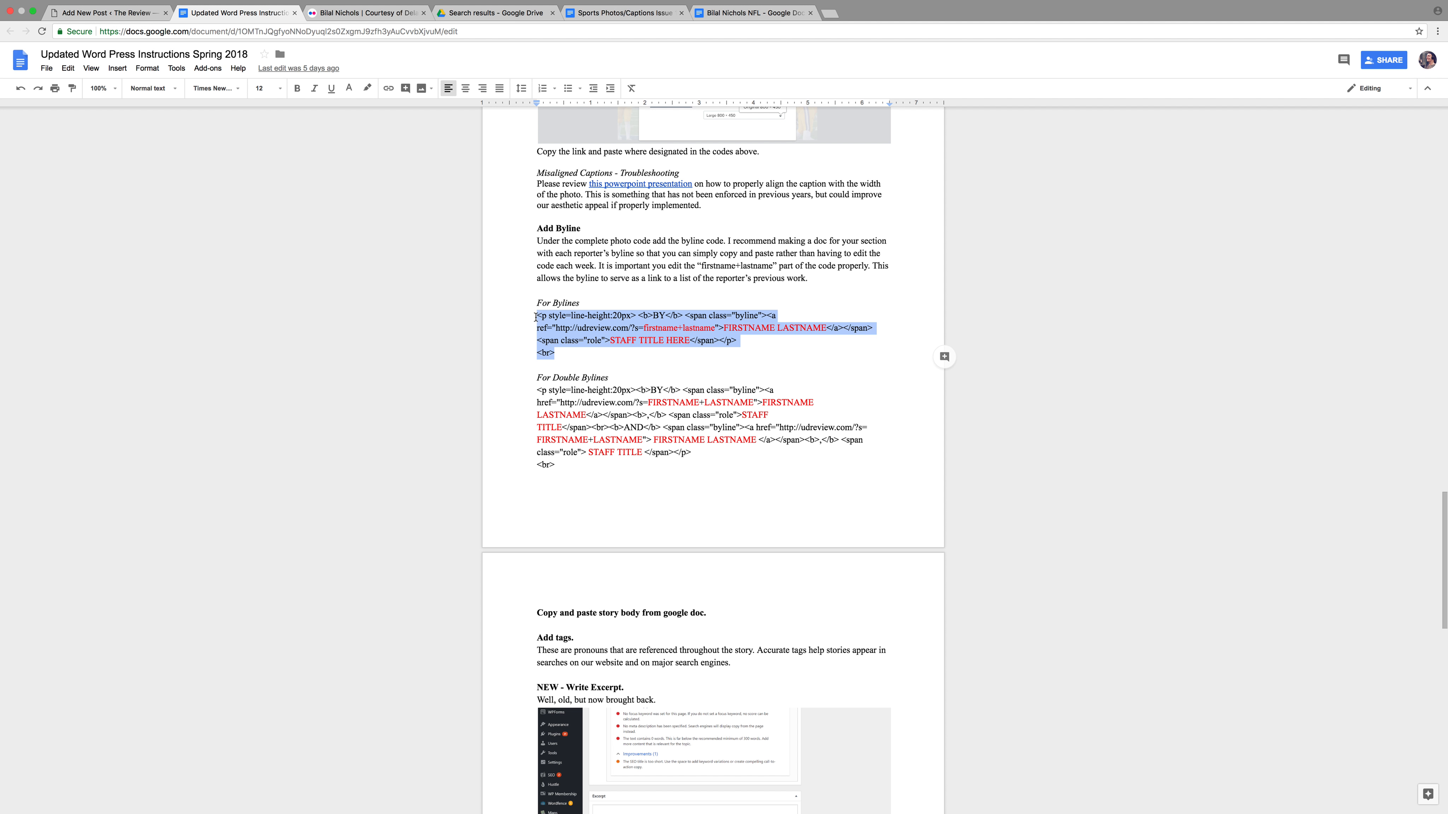
left_click(83, 20)
key("super+v")
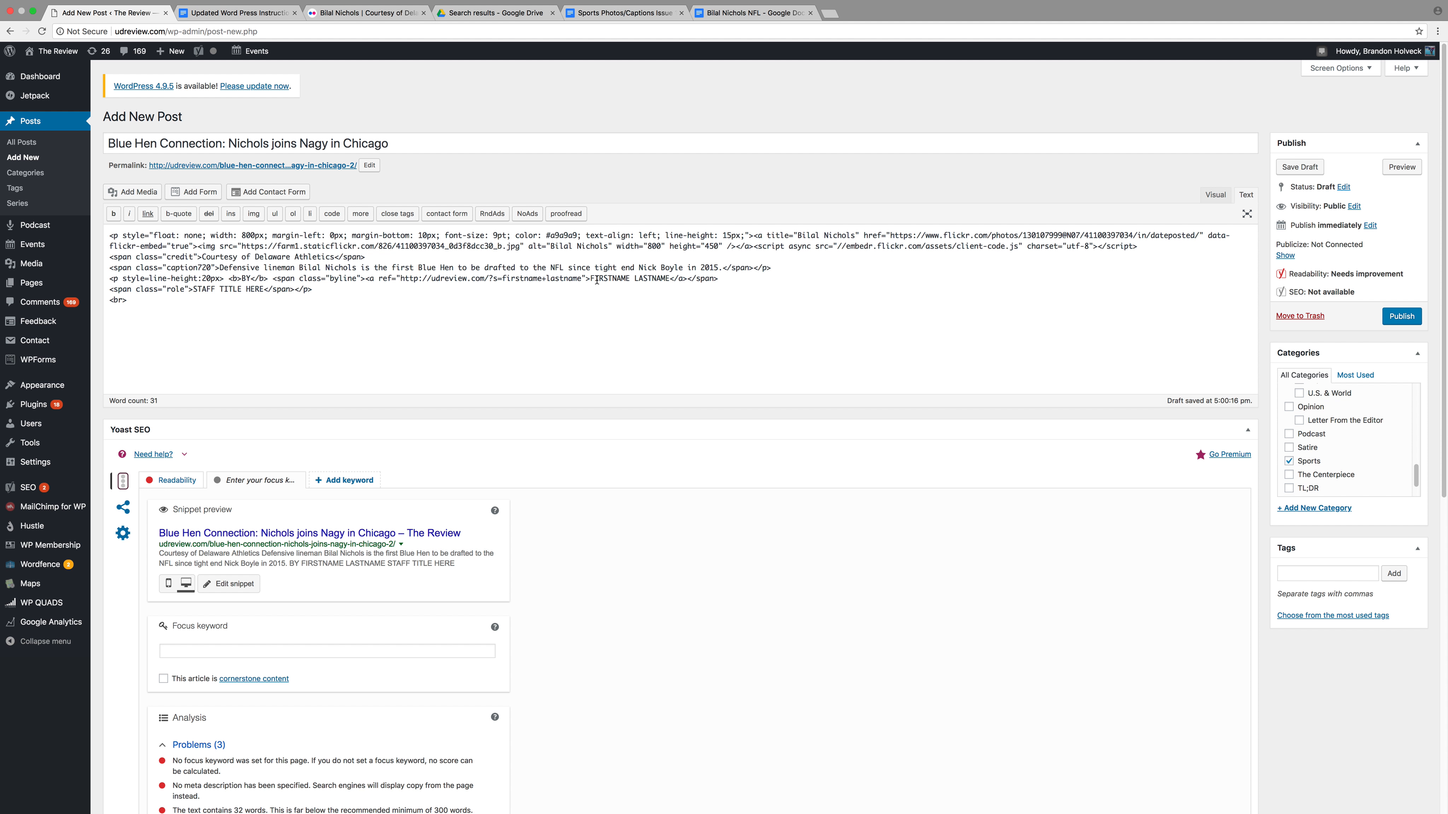
Replace the byline placeholders with the reporter's name and the title 'Assistant Sports Editor'
left_click_drag(590, 278, 670, 279)
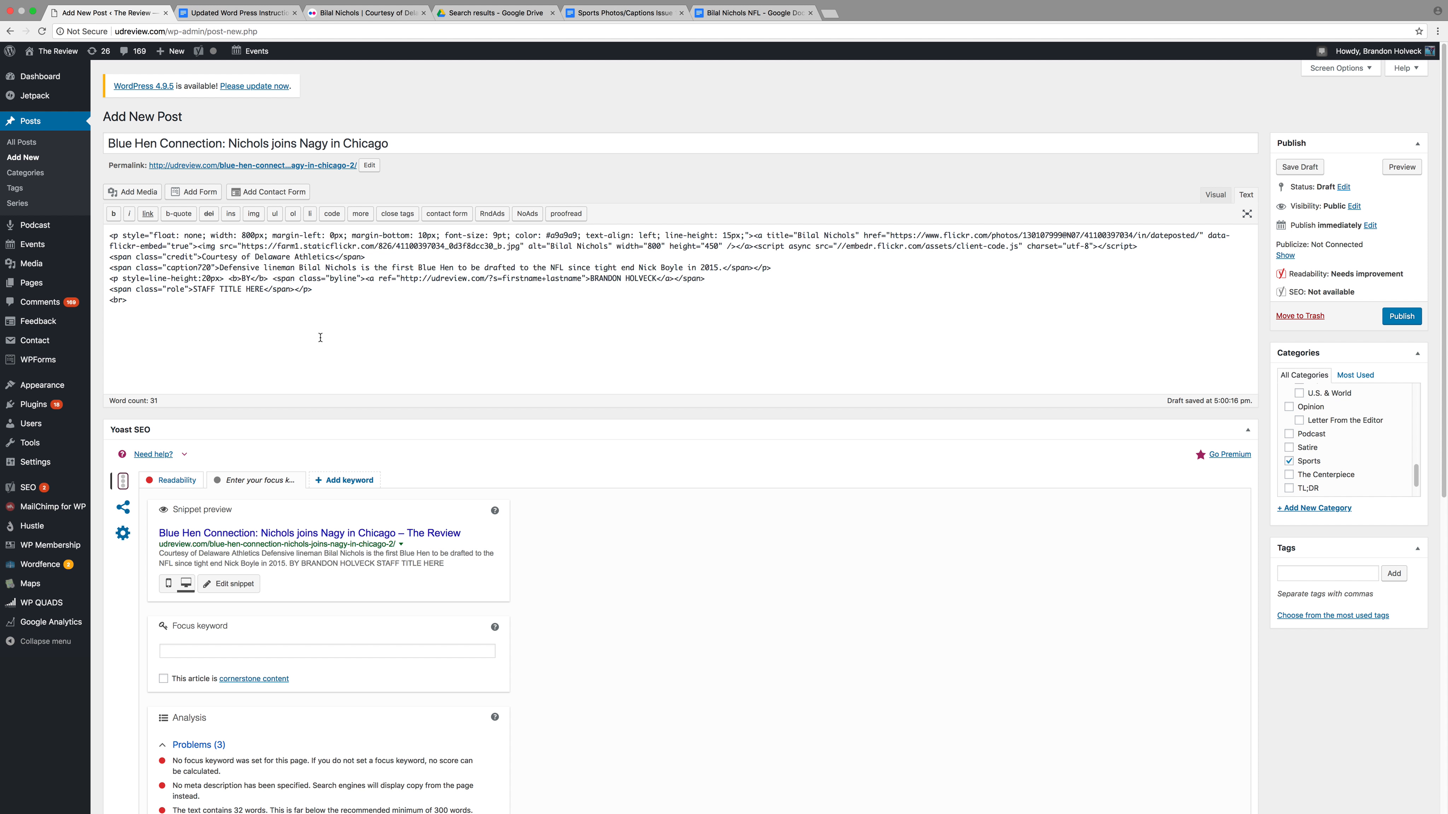
left_click_drag(265, 289, 195, 289)
type("Assistant Sports ED")
key("BackSpace")
type("ditor")
Preview the byline, then put the reporter's first and last name into the link's search term
left_click(1401, 166)
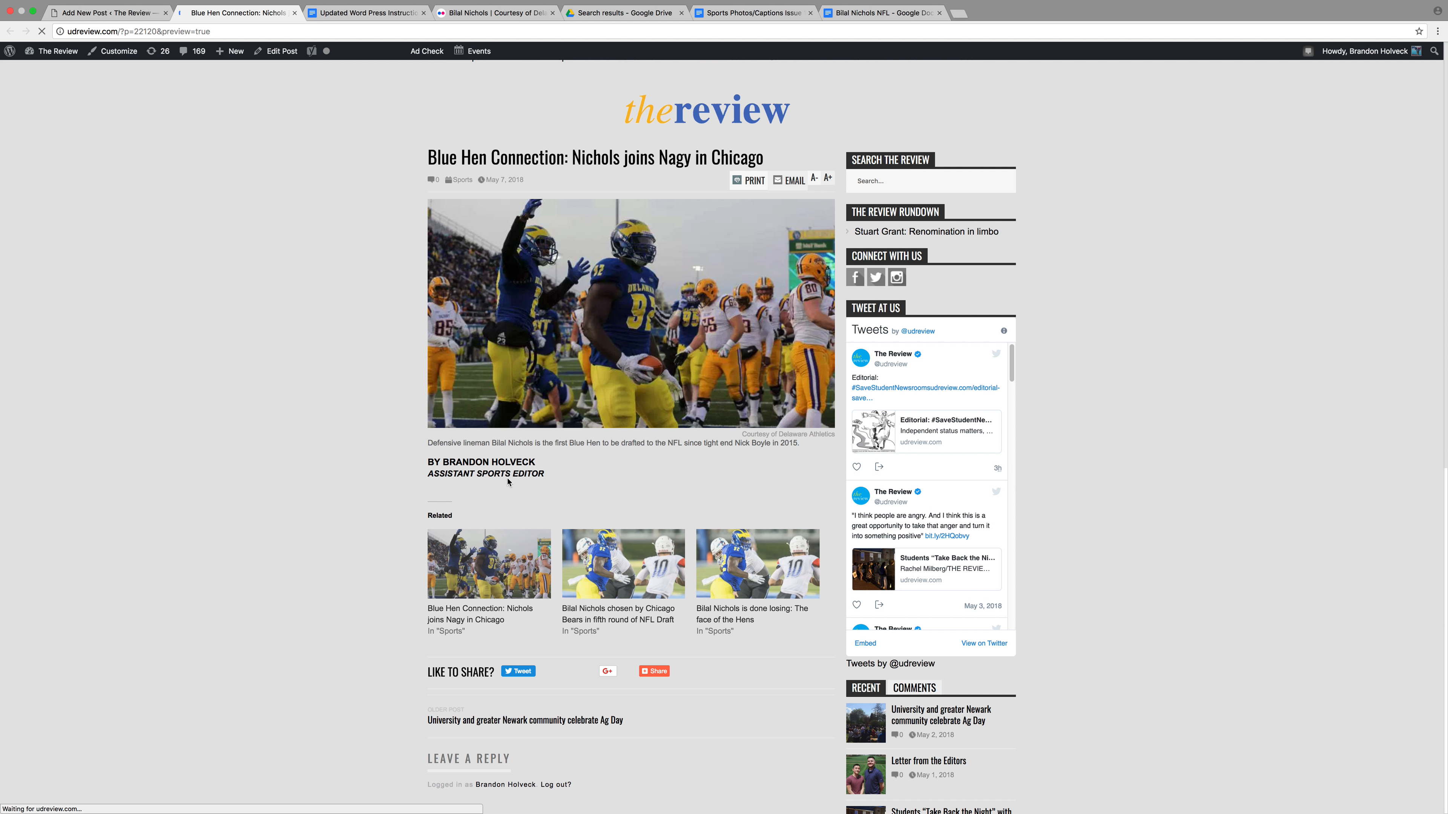
left_click(105, 12)
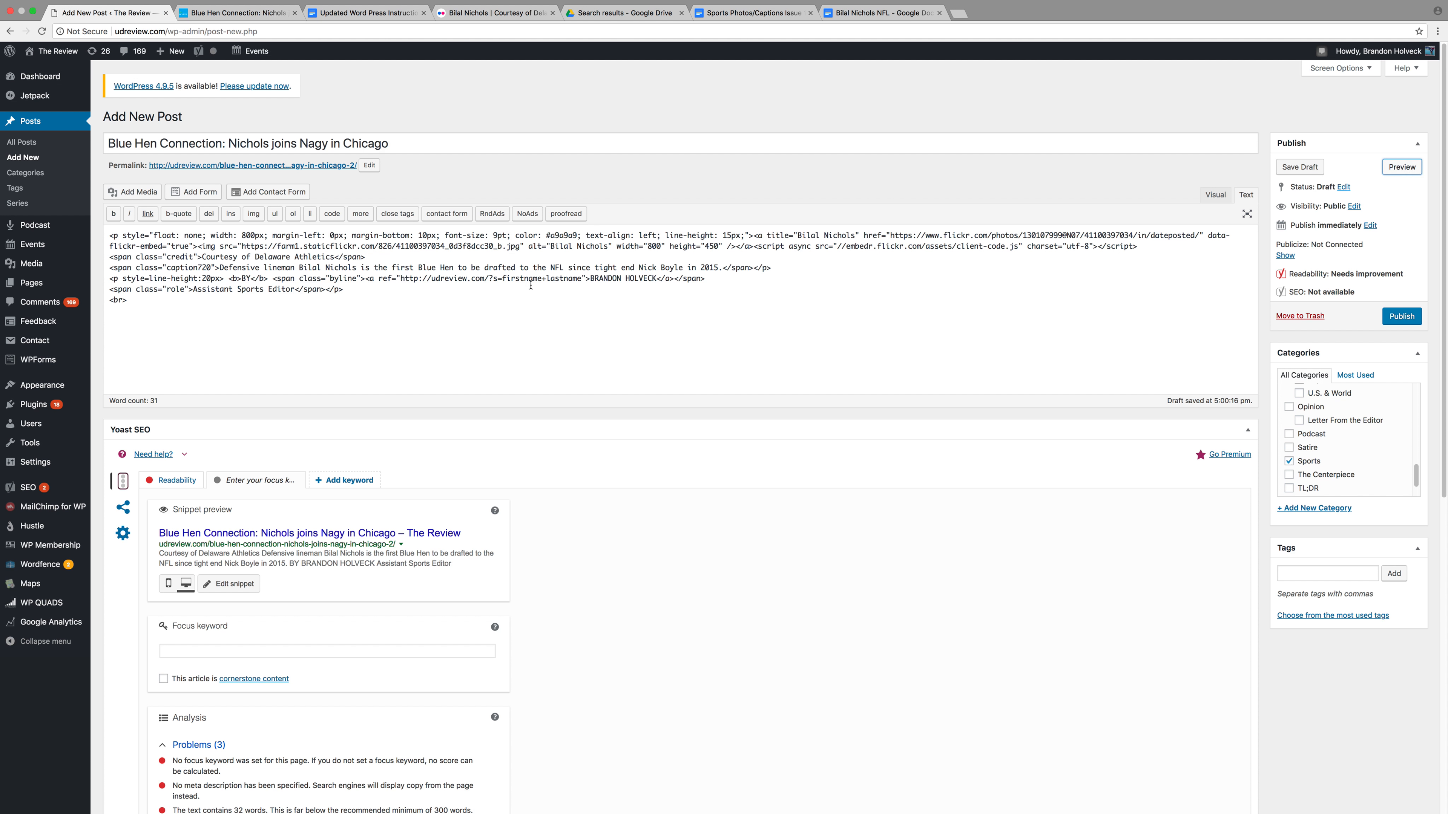
left_click(542, 278)
key("Right")
key("Right")
key("Right")
key("BackSpace")
key("BackSpace")
key("BackSpace")
key("BackSpace")
key("BackSpace")
key("BackSpace")
key("BackSpace")
key("BackSpace")
key("BackSpace")
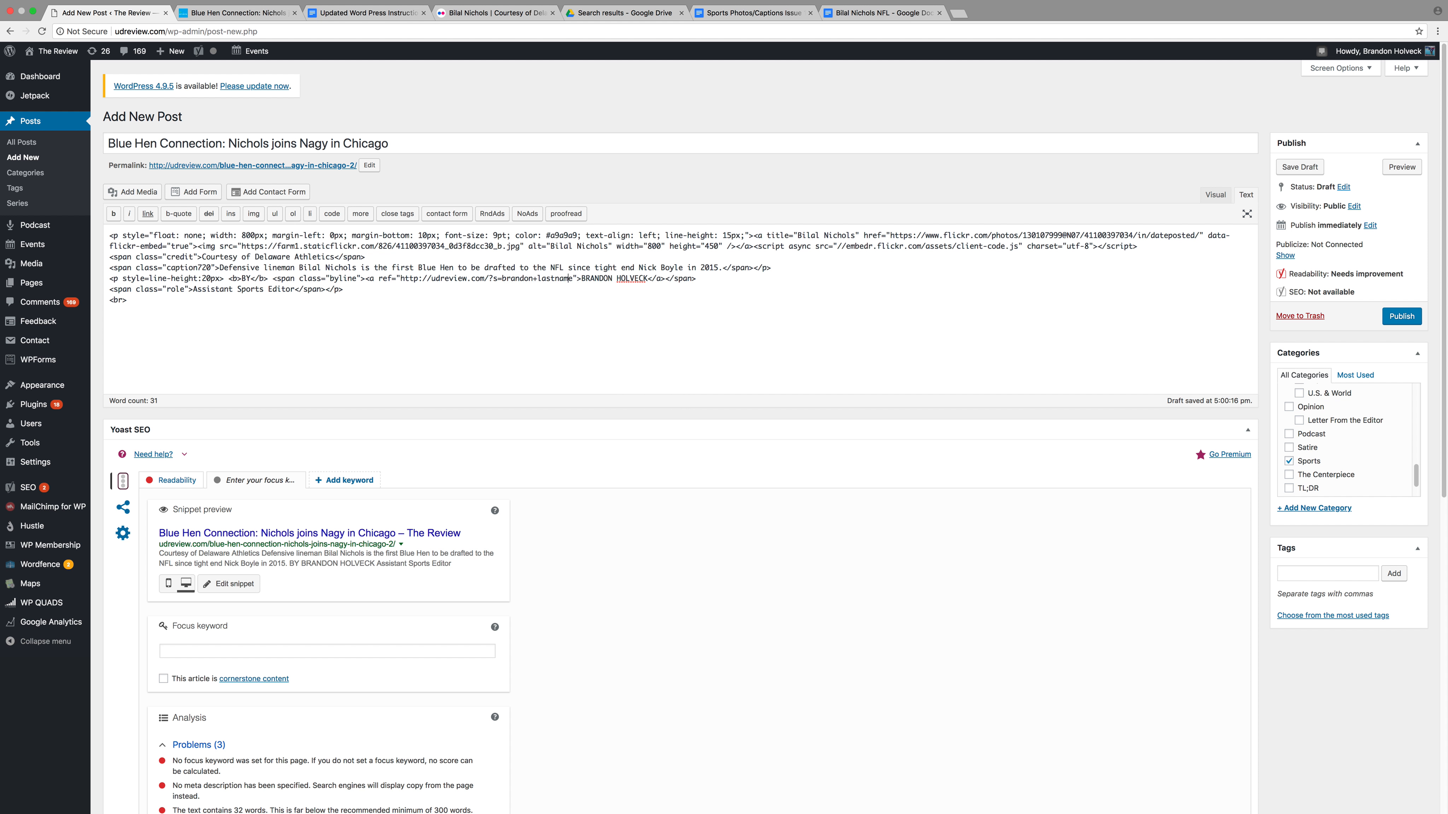
left_click_drag(344, 289, 109, 280)
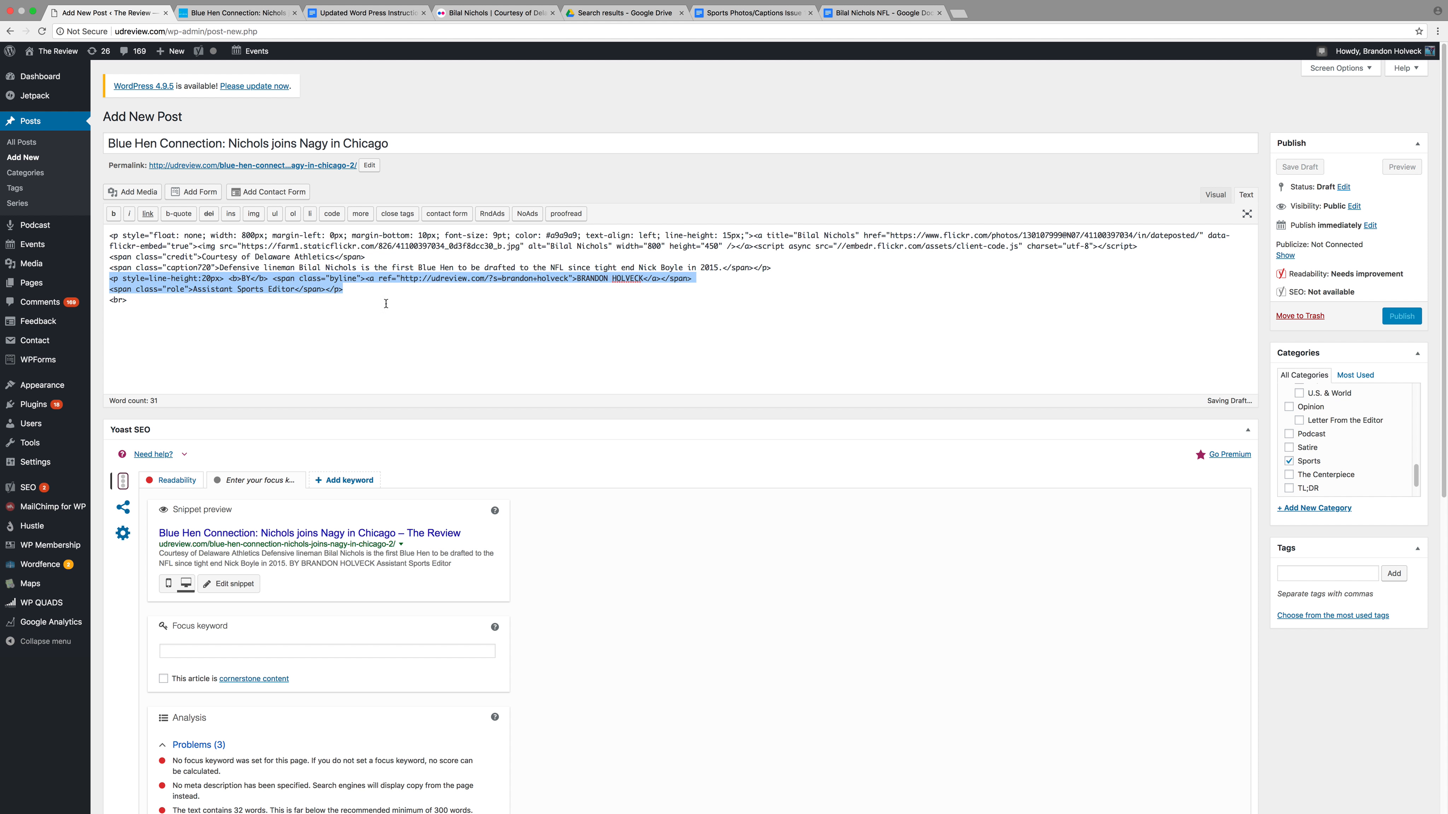
Save the draft, preview it to confirm the byline, then return to the instructions document
left_click(348, 300)
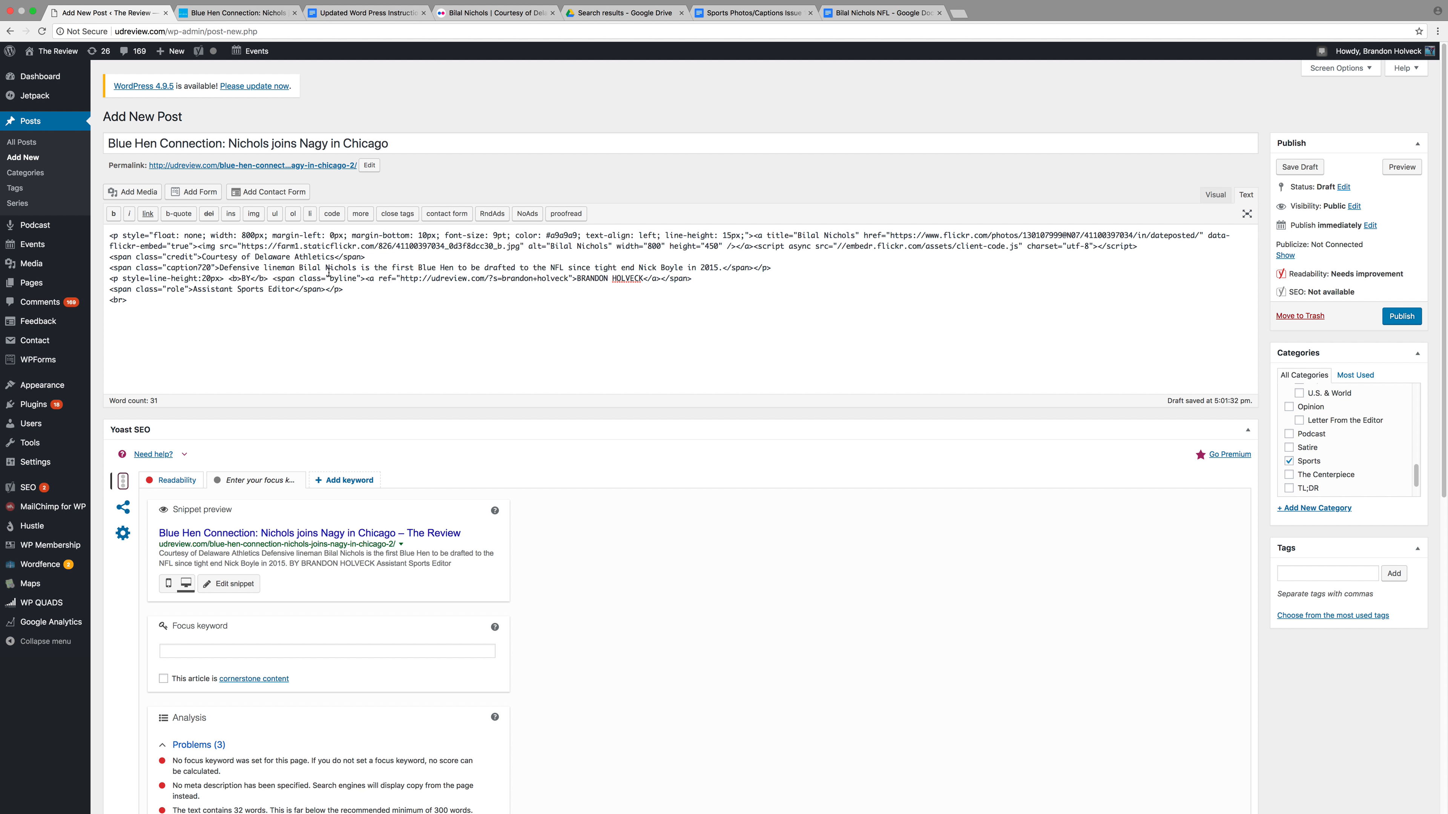
left_click(1300, 167)
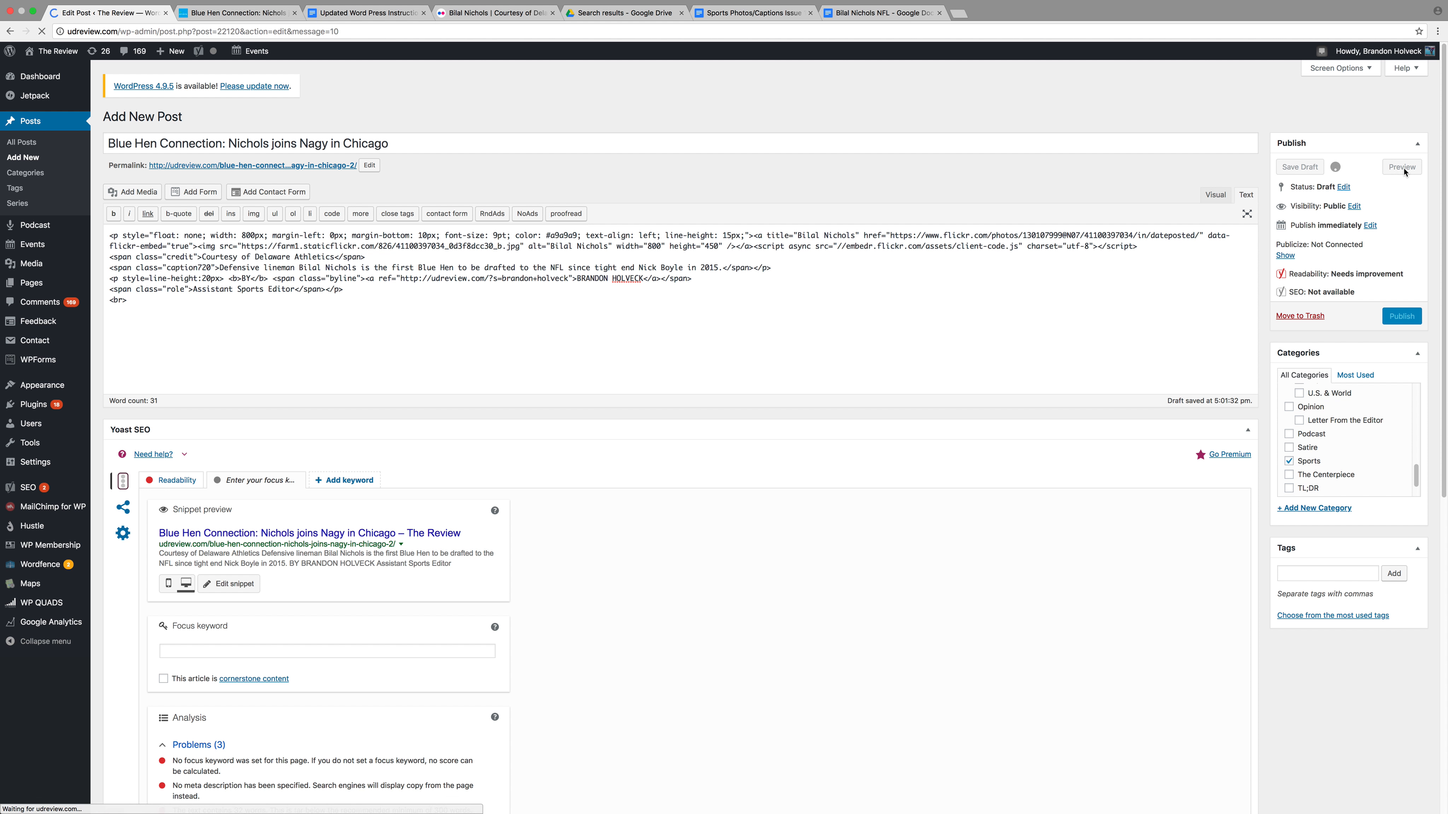
left_click(1402, 199)
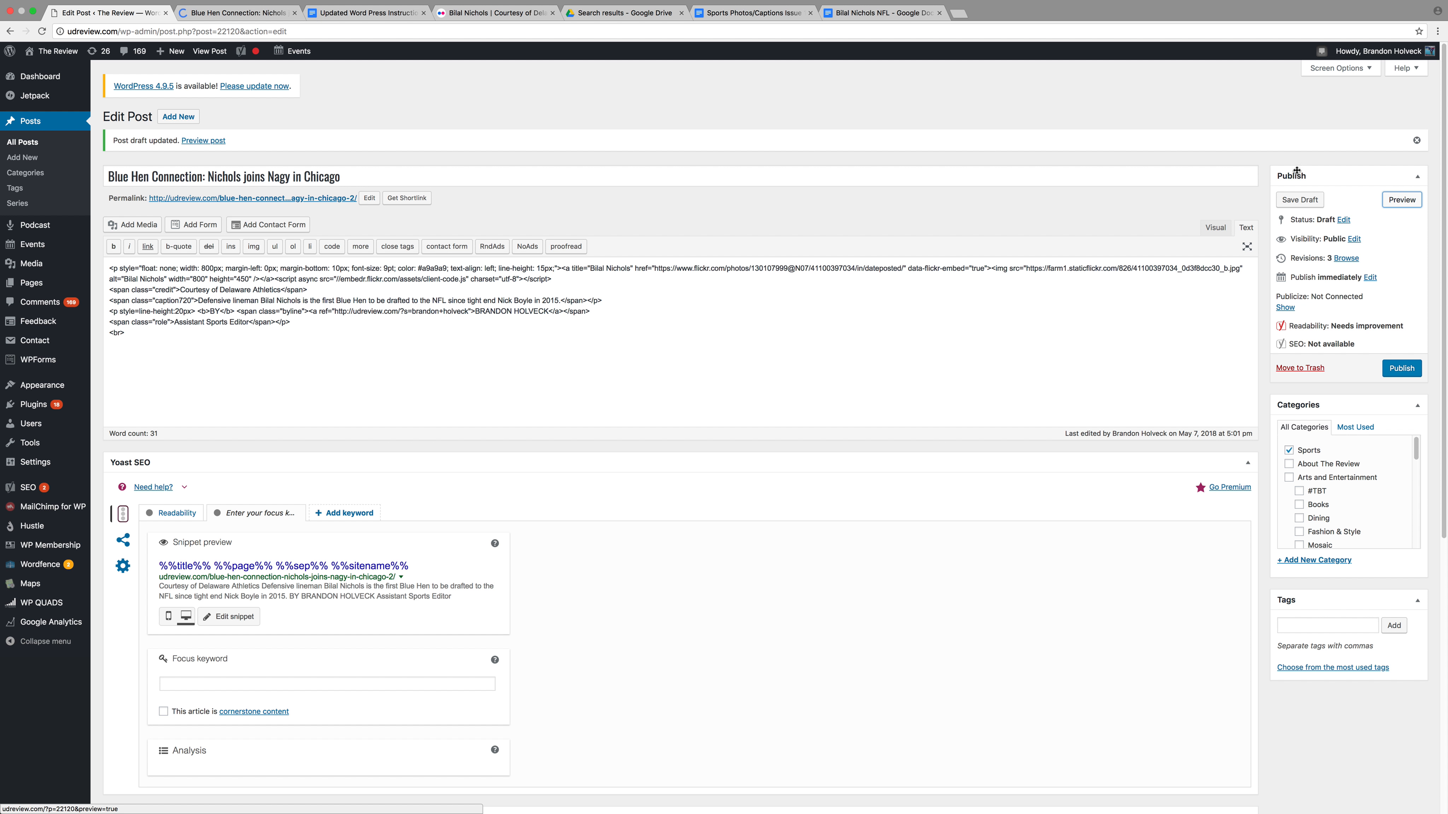
left_click(223, 14)
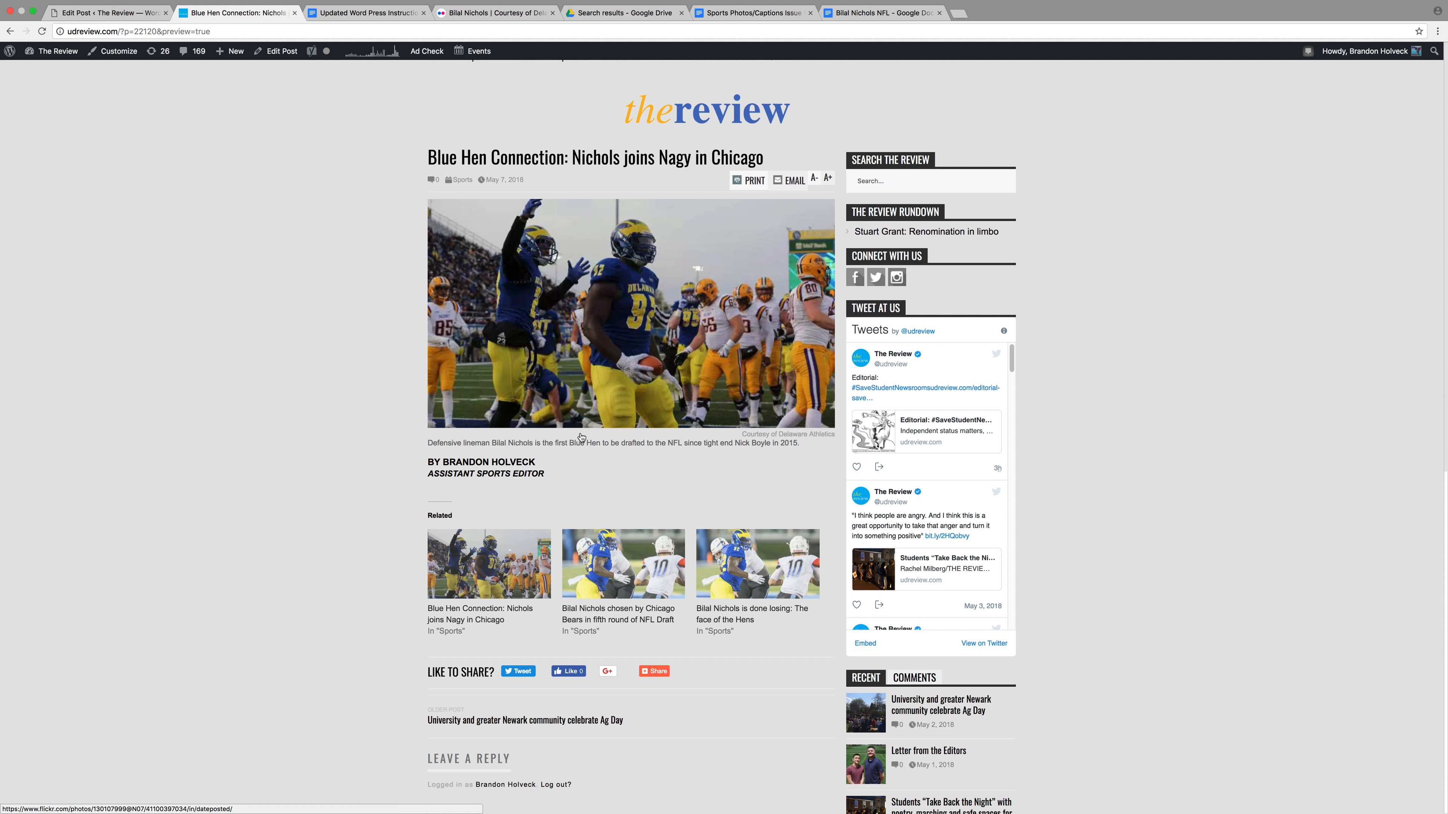
left_click(91, 14)
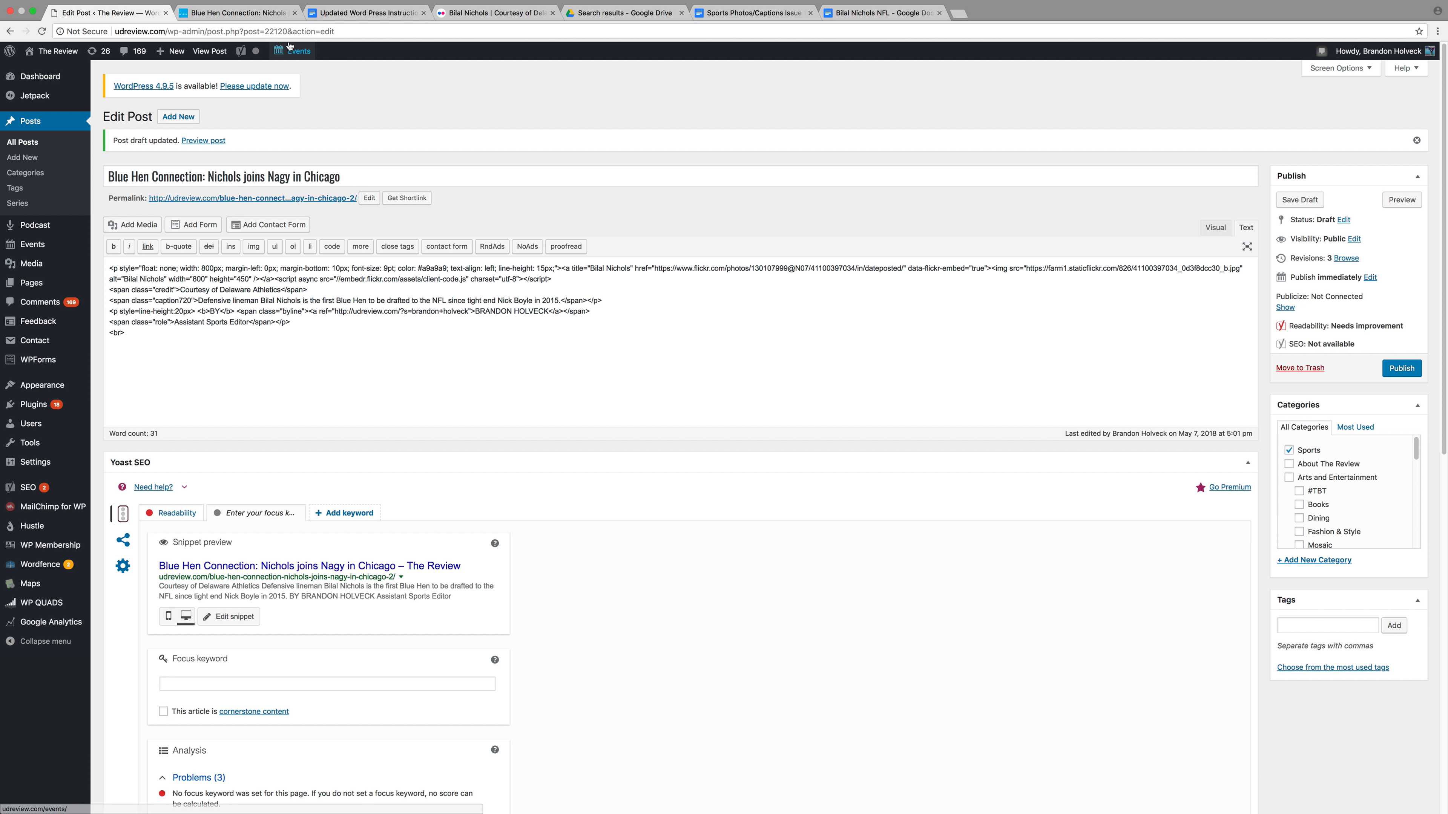
left_click(340, 14)
scroll(526, 316, "down", 3)
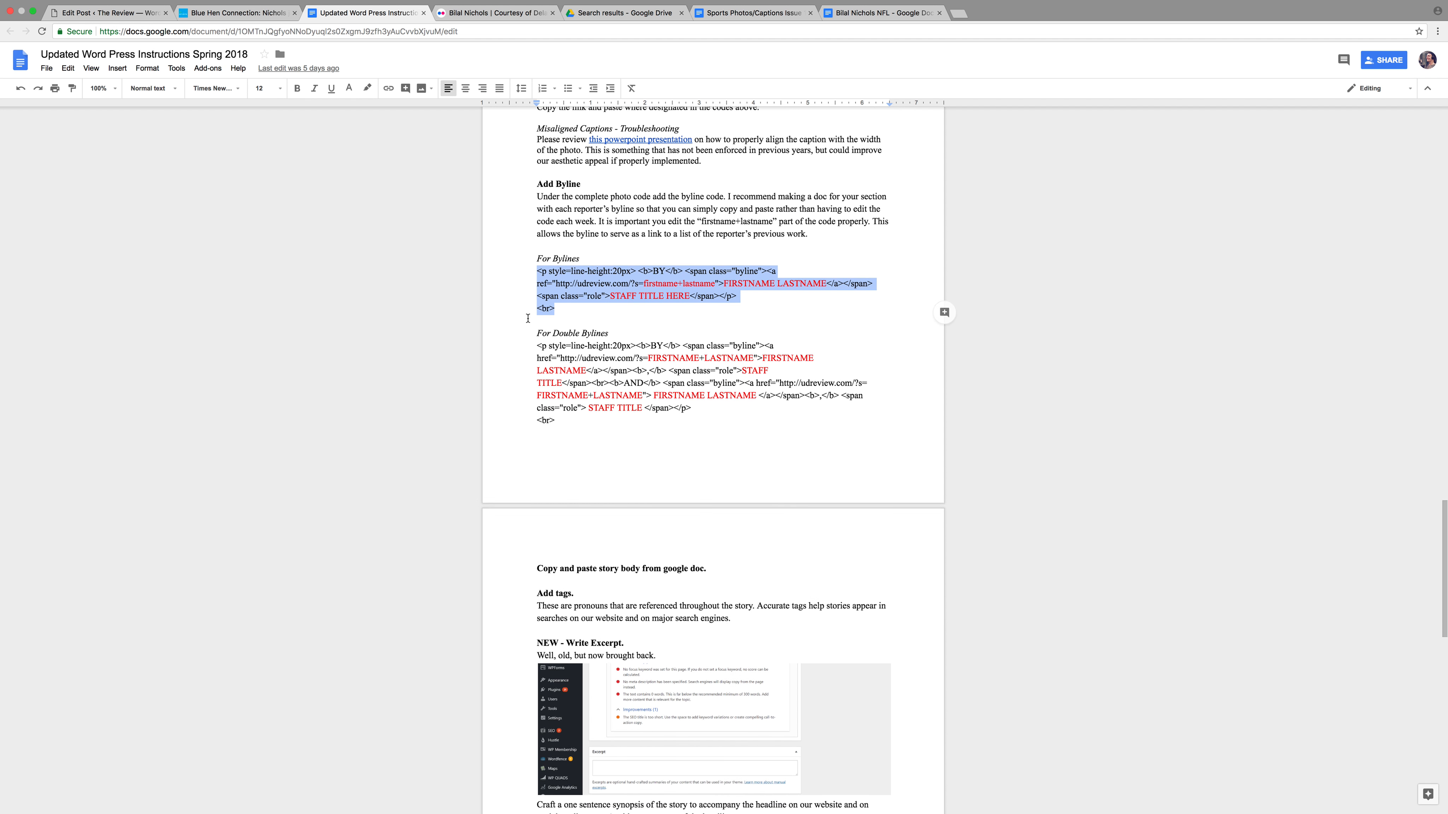
In the NFL story document, select the story body without the headline and byline
left_click(752, 12)
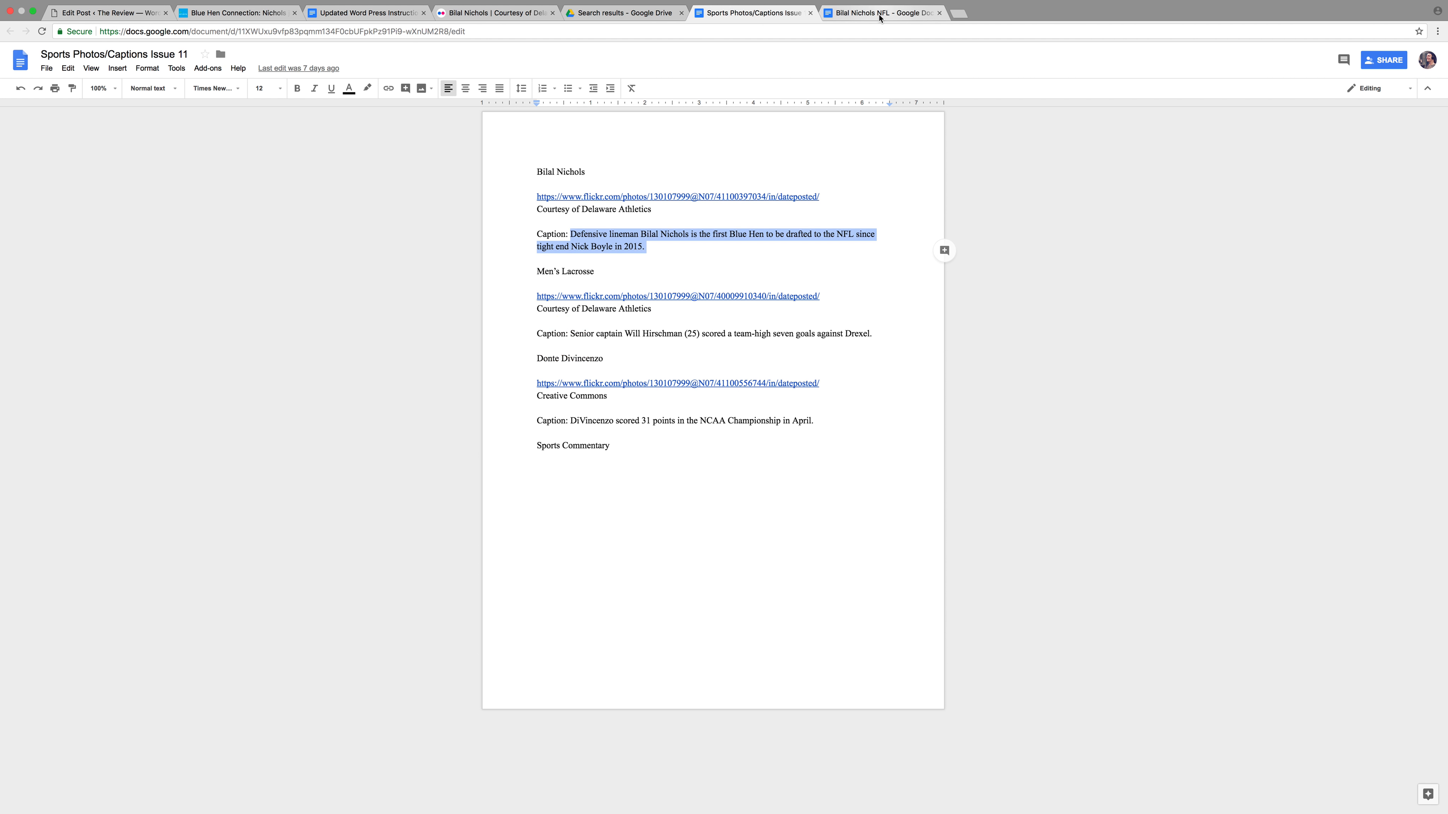
left_click(881, 13)
left_click_drag(464, 222, 721, 810)
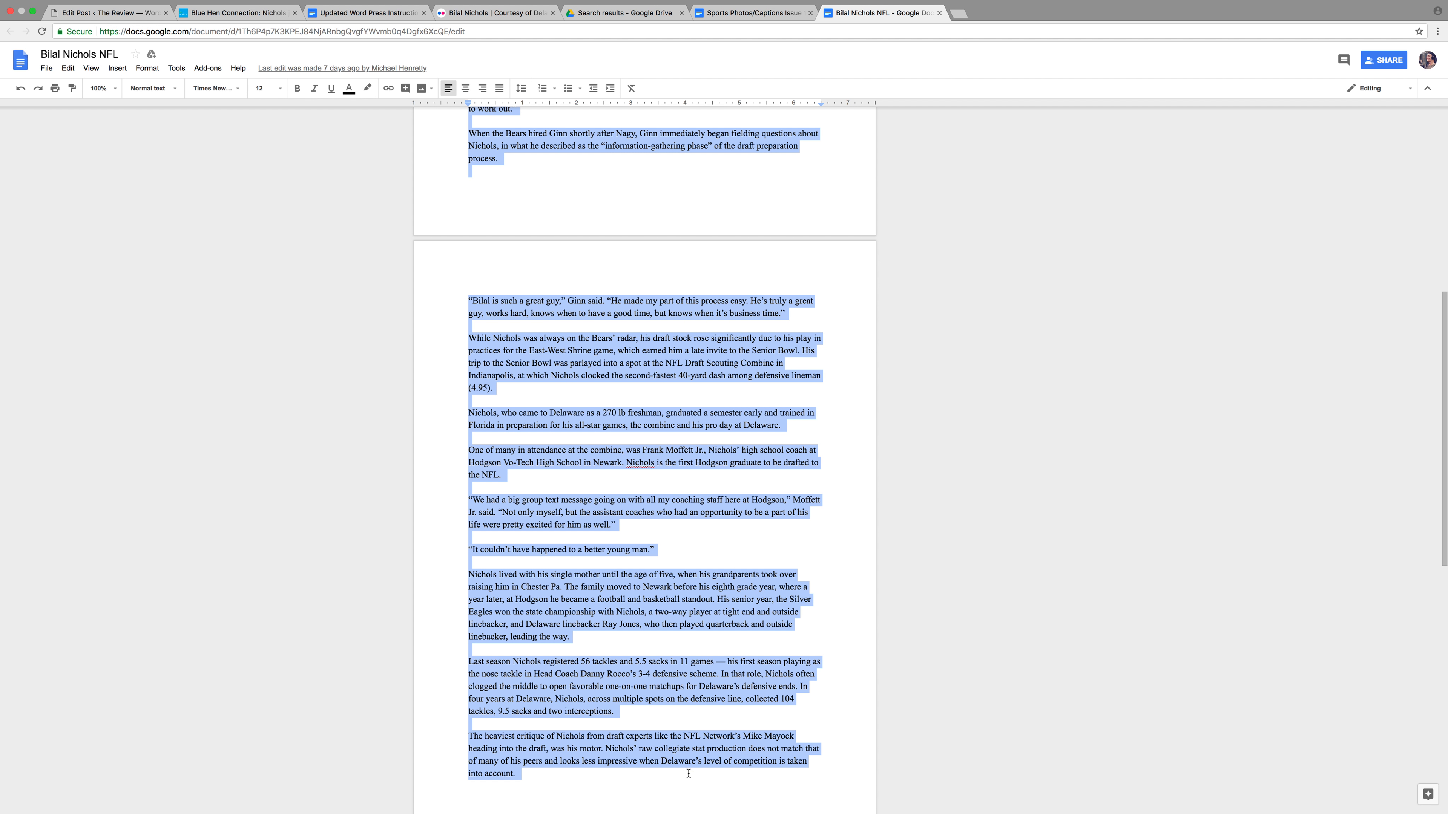
scroll(709, 797, "up", 4)
scroll(704, 613, "down", 15)
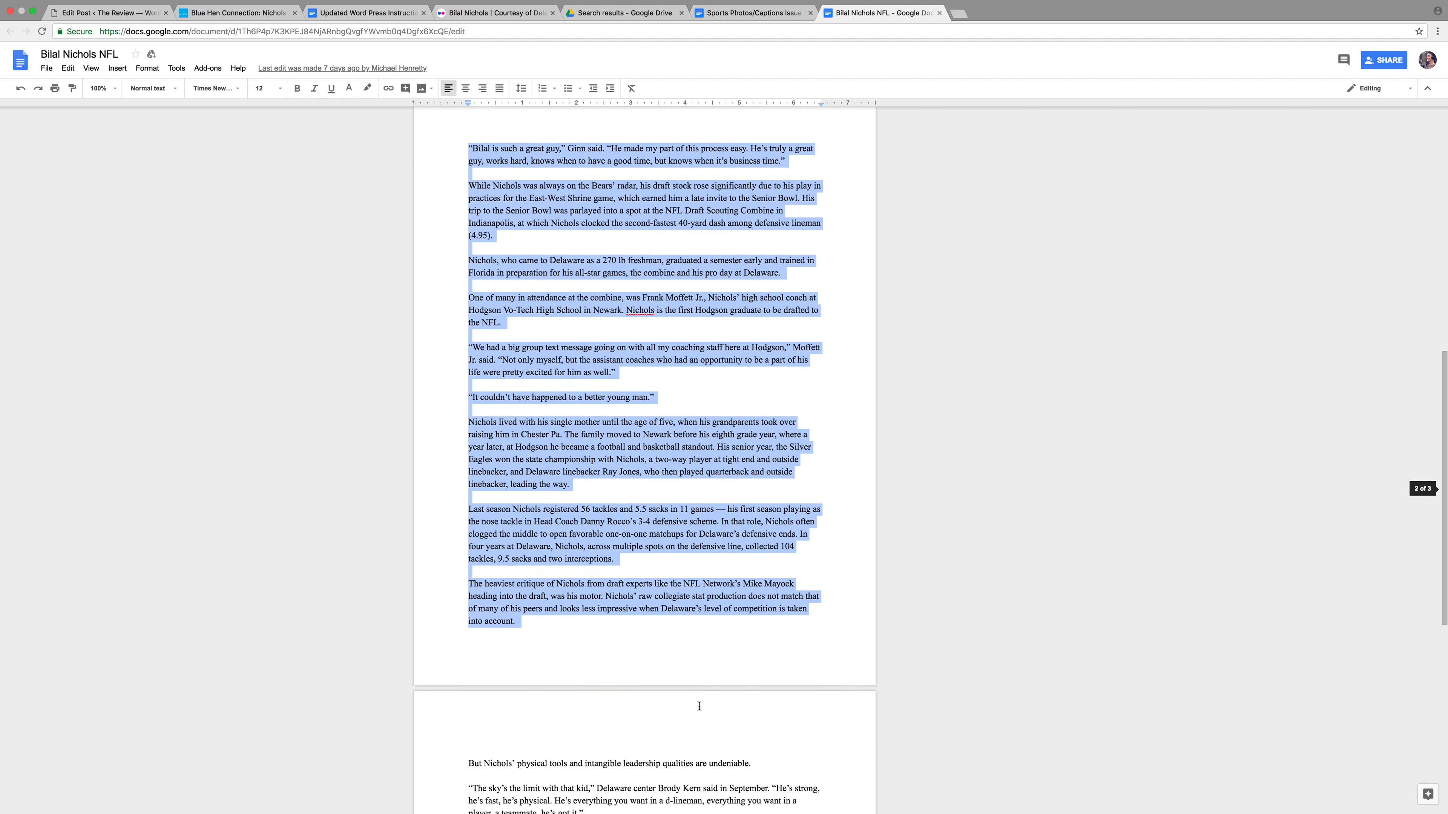
key("super+a")
scroll(644, 321, "up", 20)
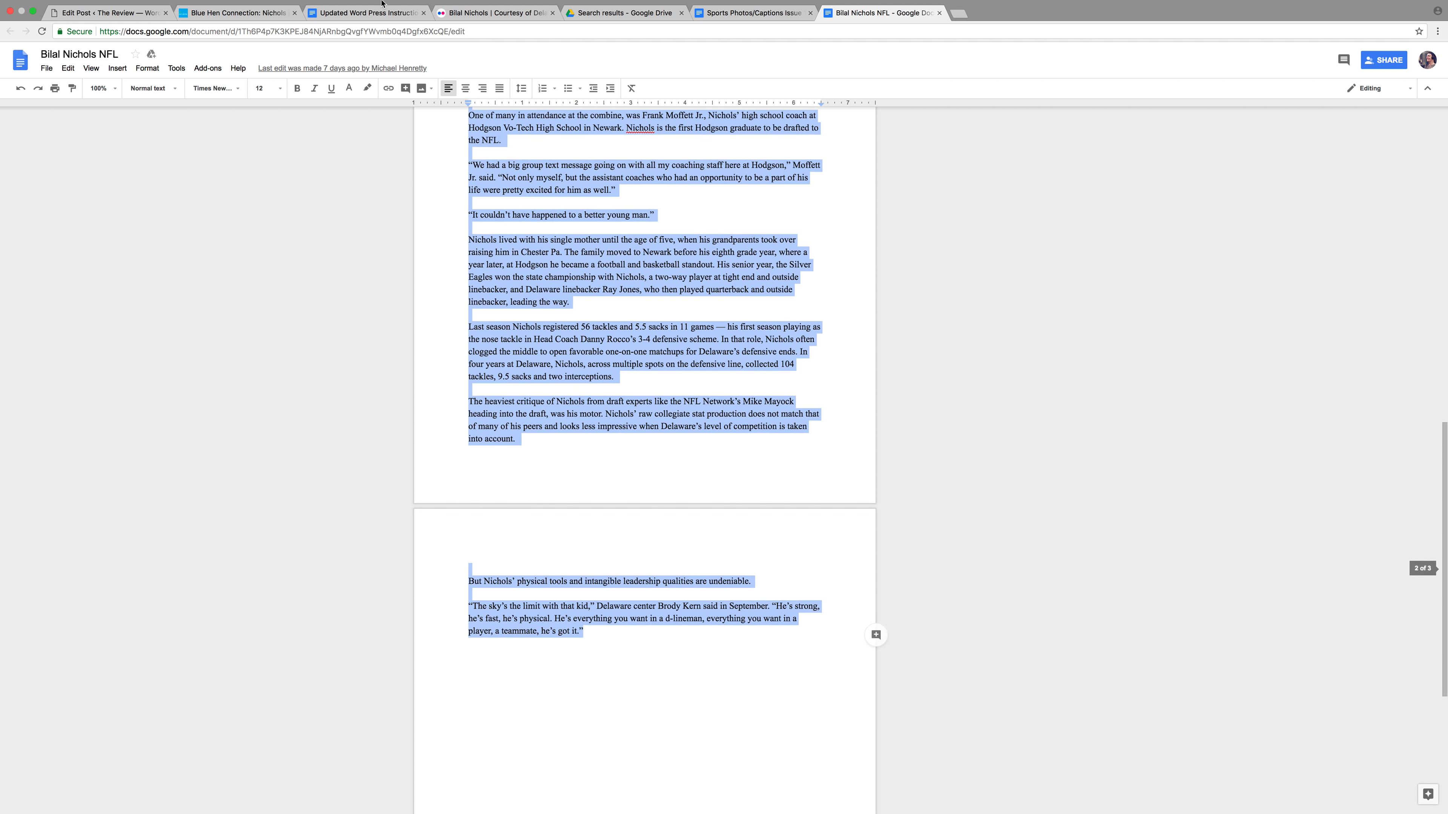
left_click_drag(386, 16, 467, 198)
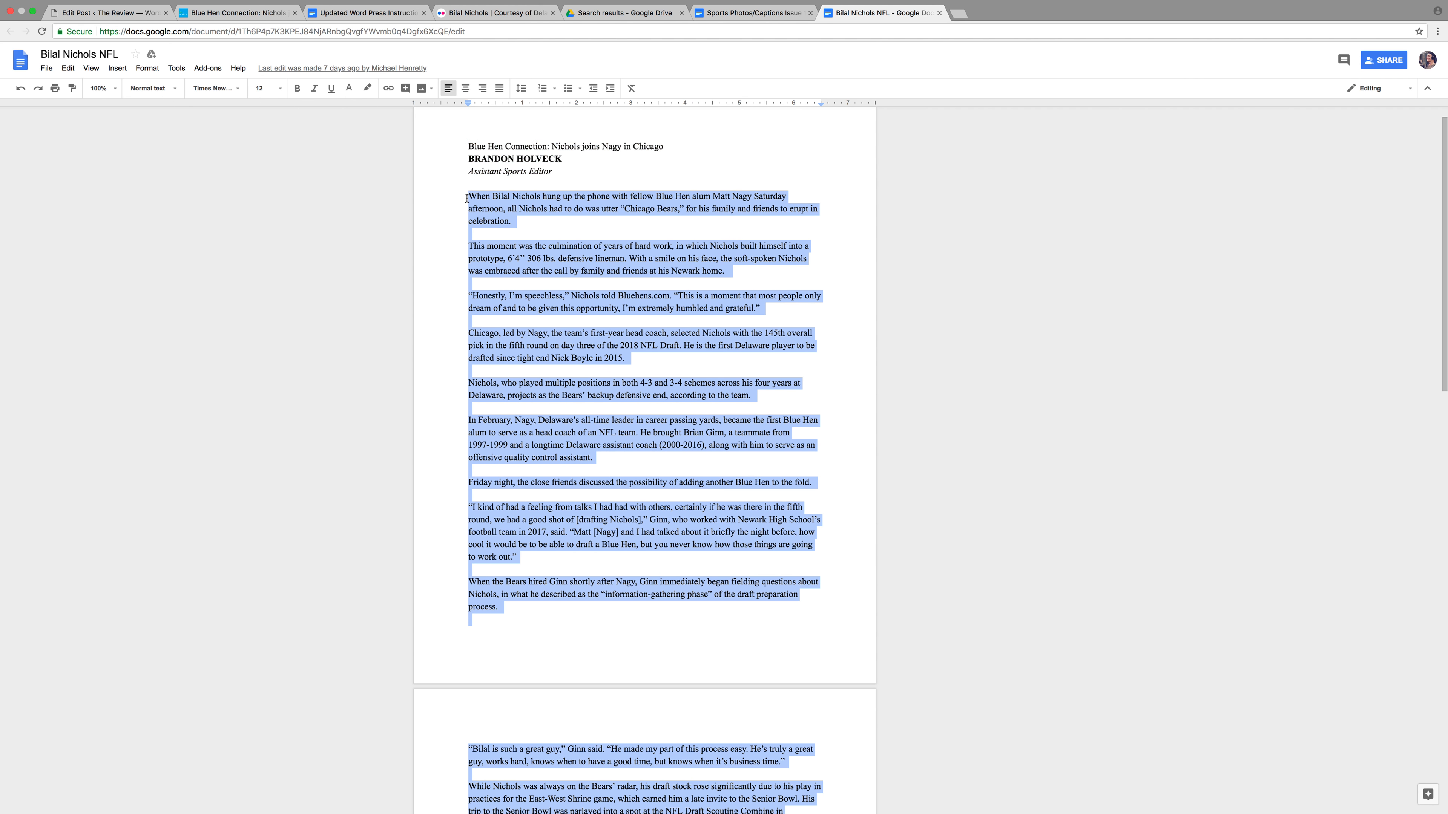
left_click(130, 13)
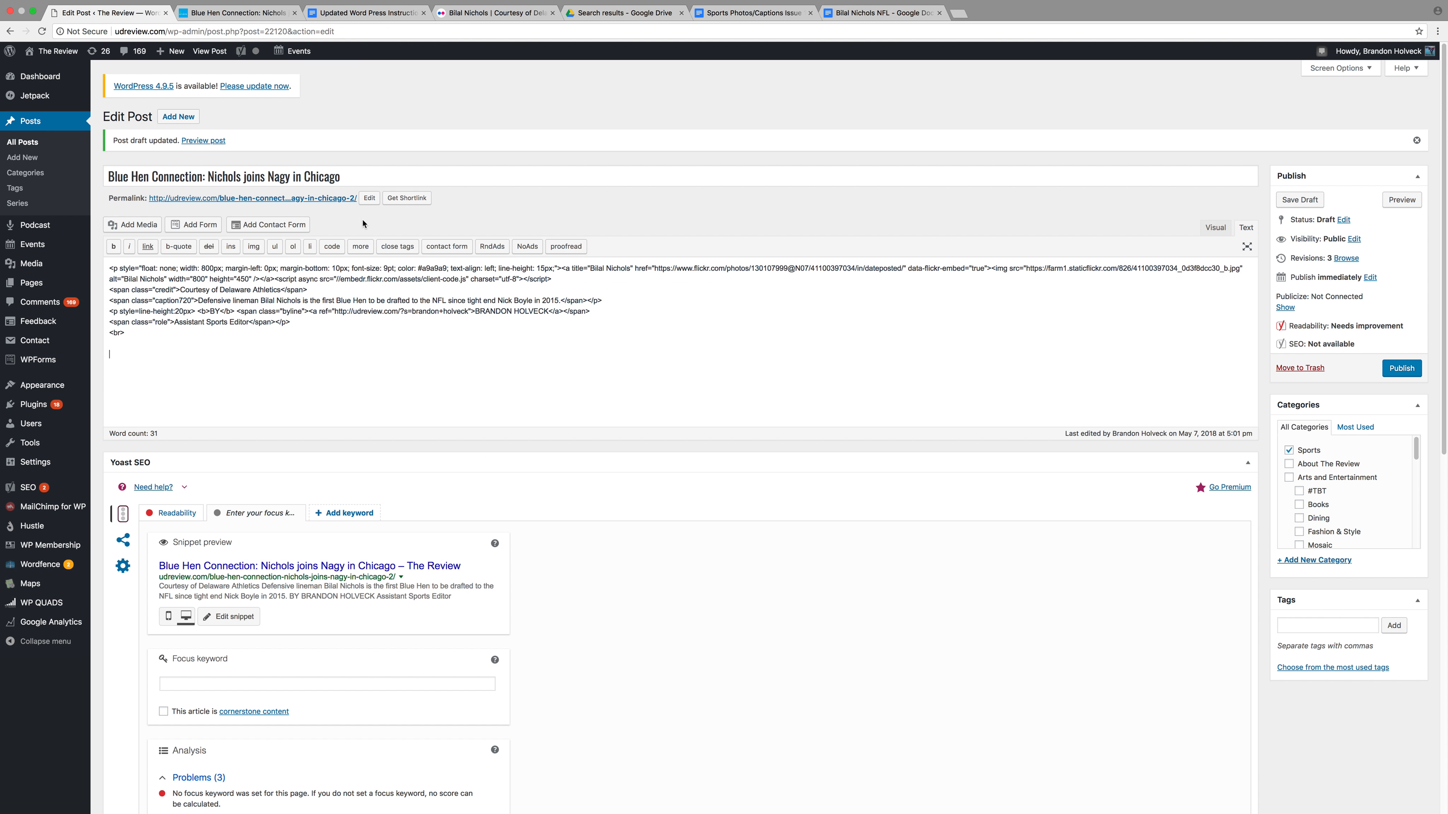
Paste the story body into the post below the byline code
key("ctrl+v")
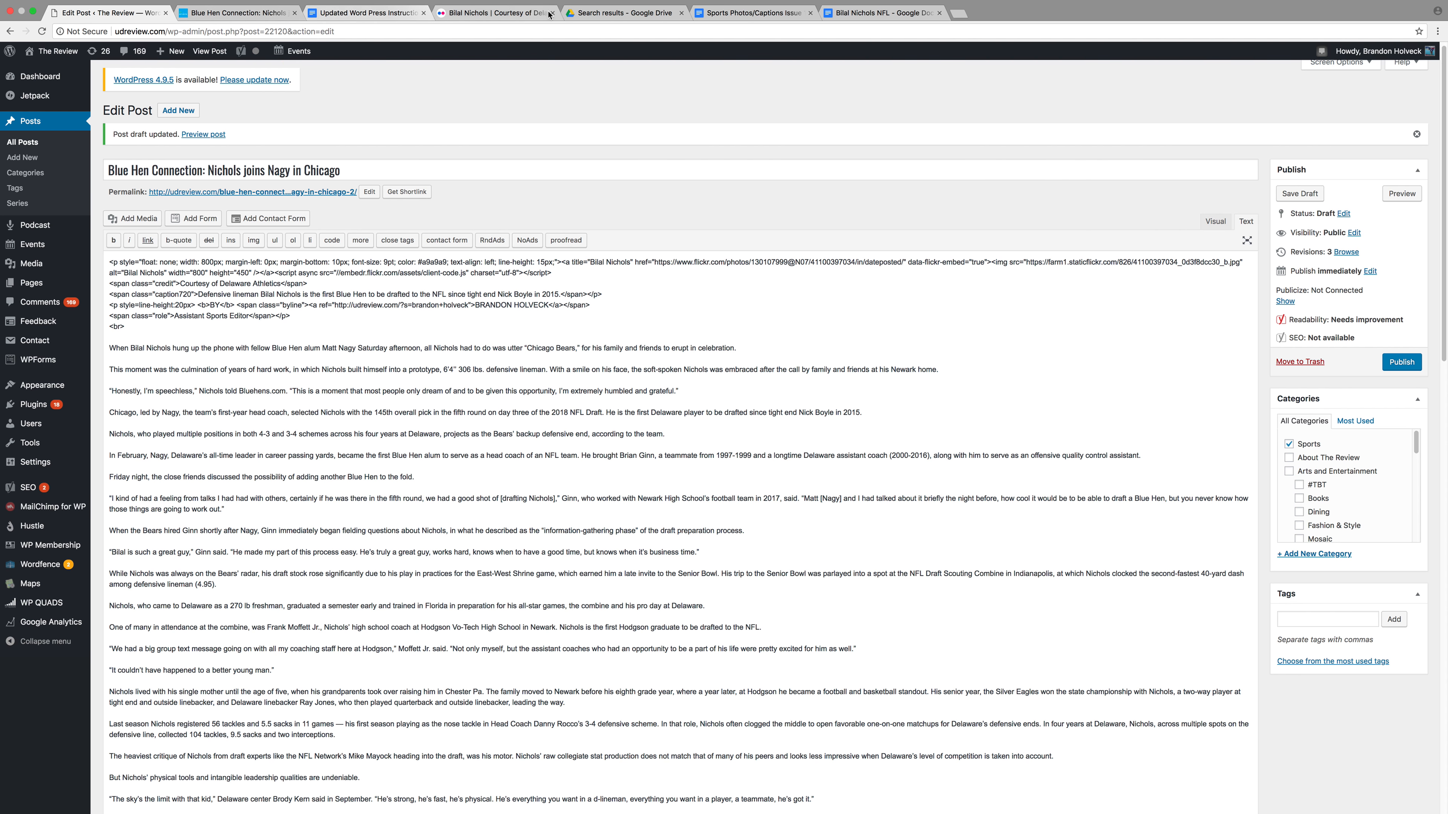
left_click(883, 12)
scroll(549, 611, "down", 5)
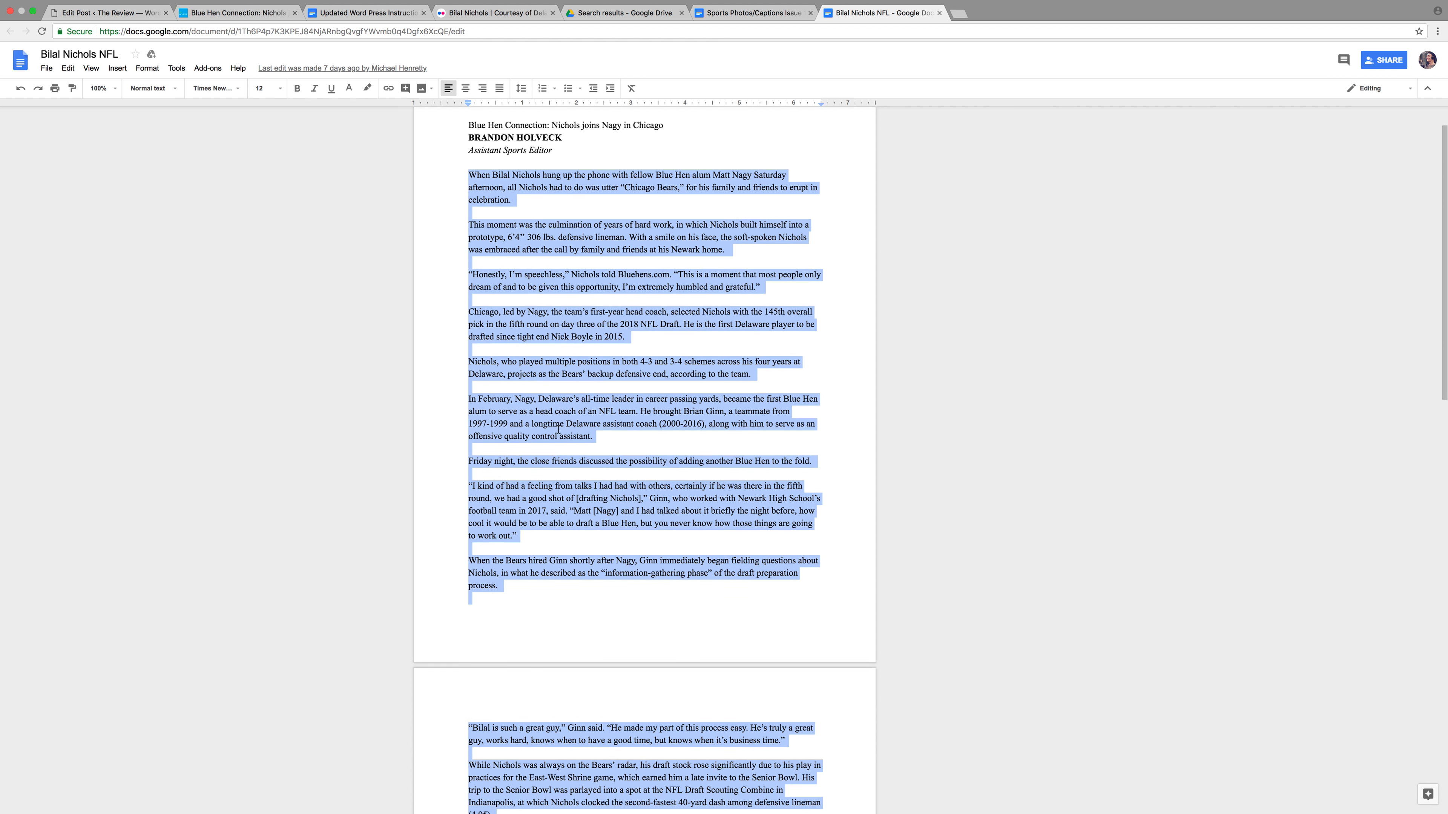
Leave the 'Bilal is such a great guy' quote as a separate paragraph in the story document, then go back to the post
scroll(549, 611, "down", 2)
left_click(495, 606)
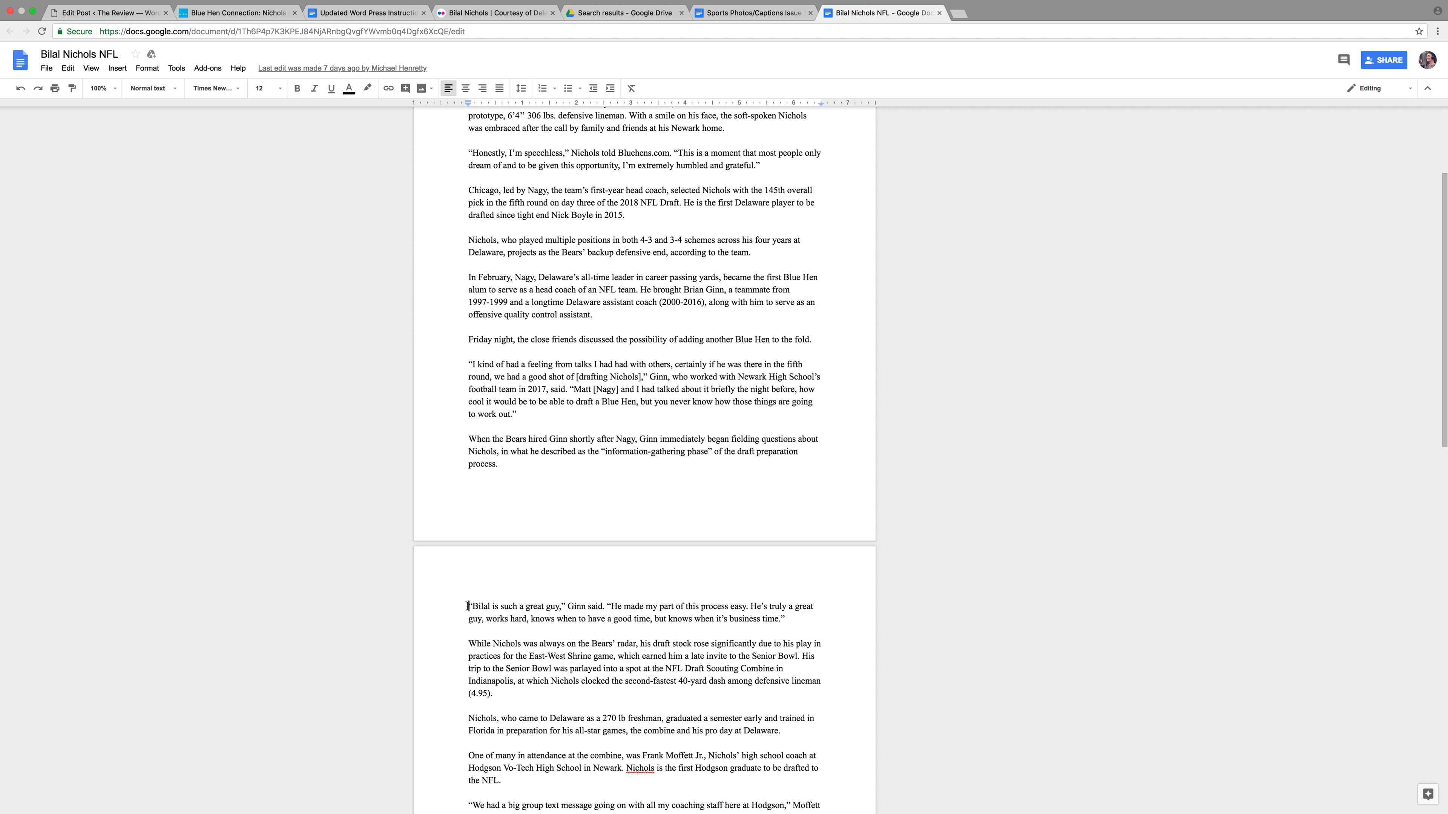
key("BackSpace")
key("BackSpace")
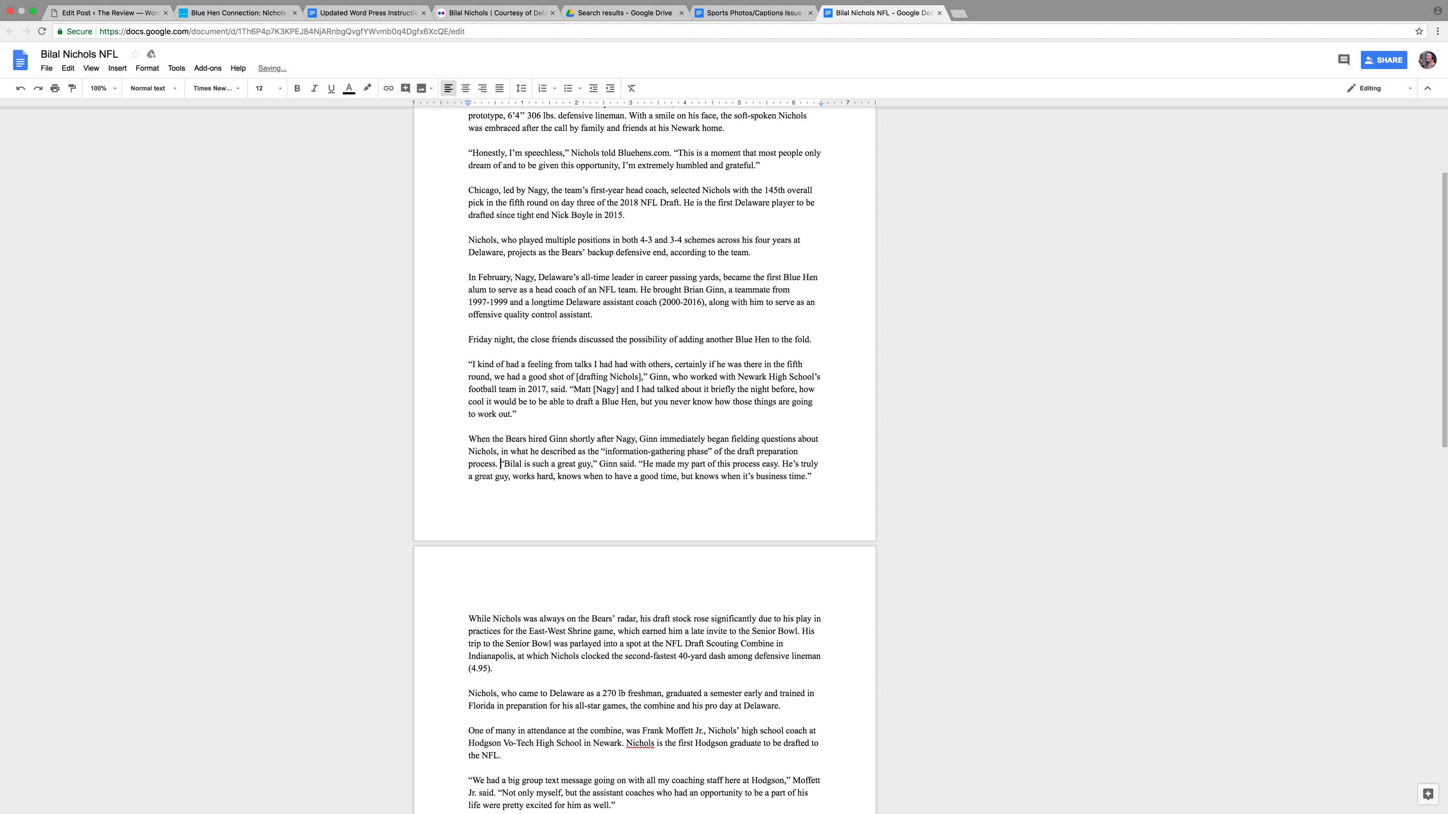
key("super+z")
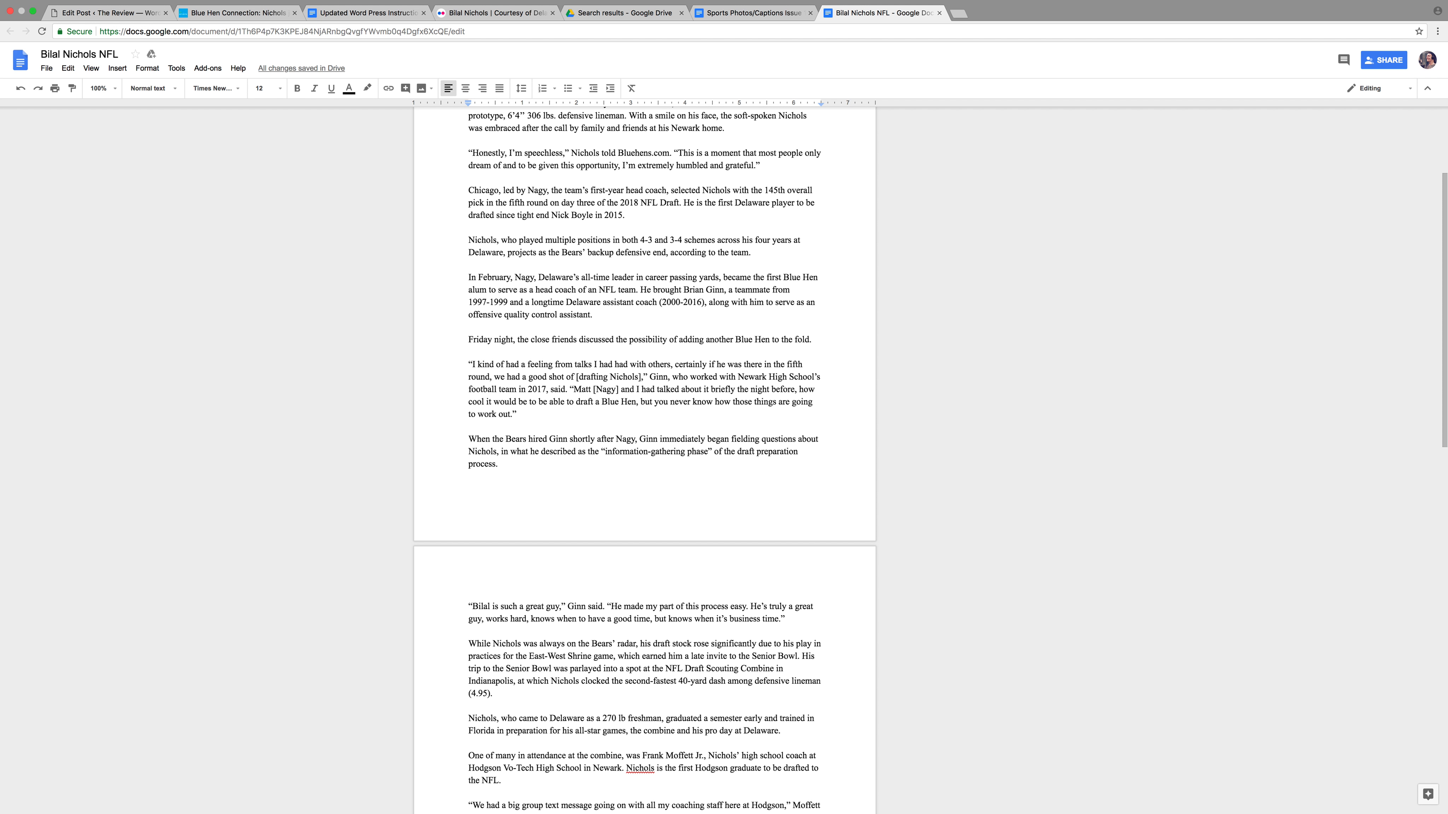
key("Return")
key("BackSpace")
key("BackSpace")
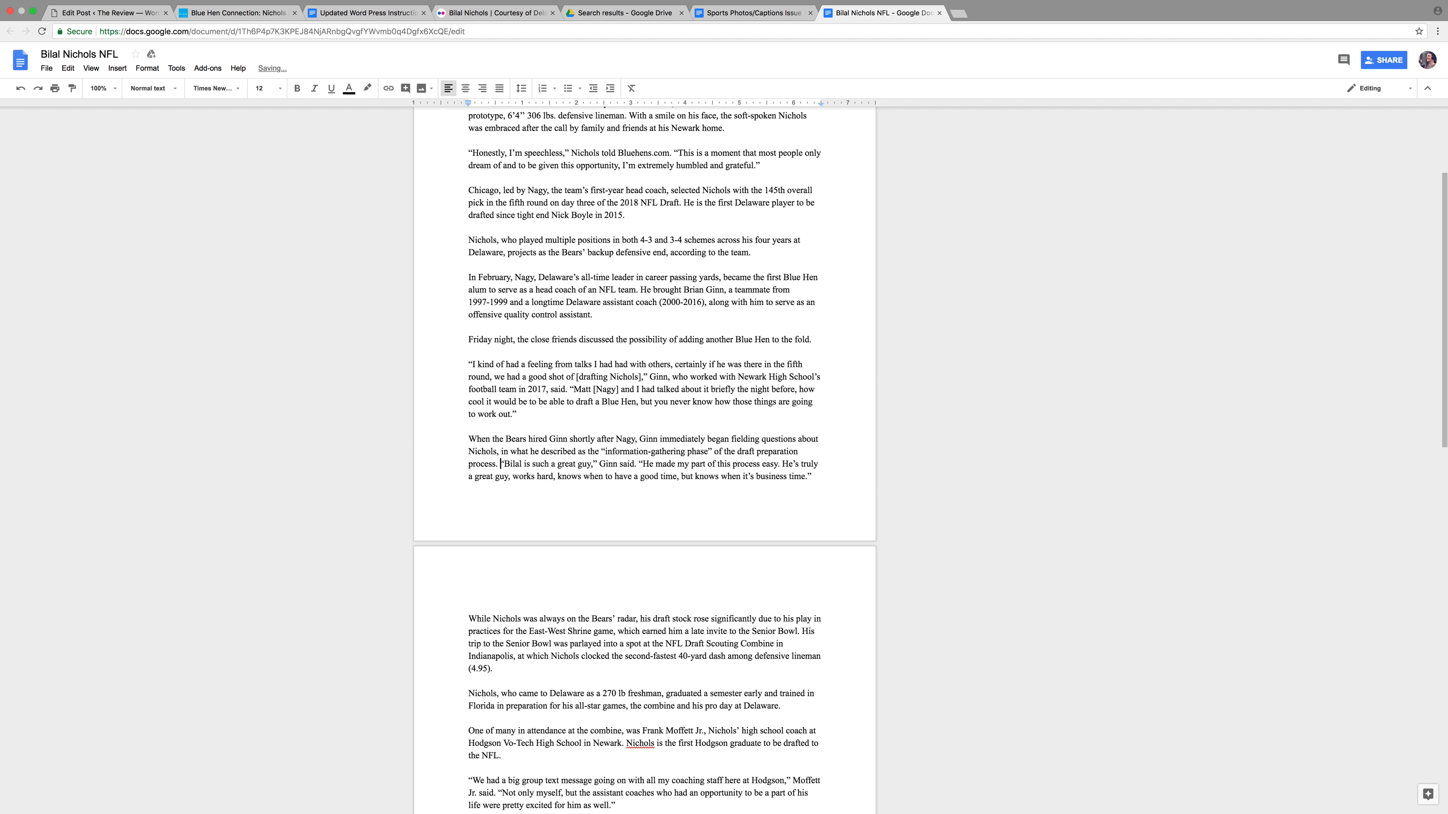
key("Return")
key("Return")
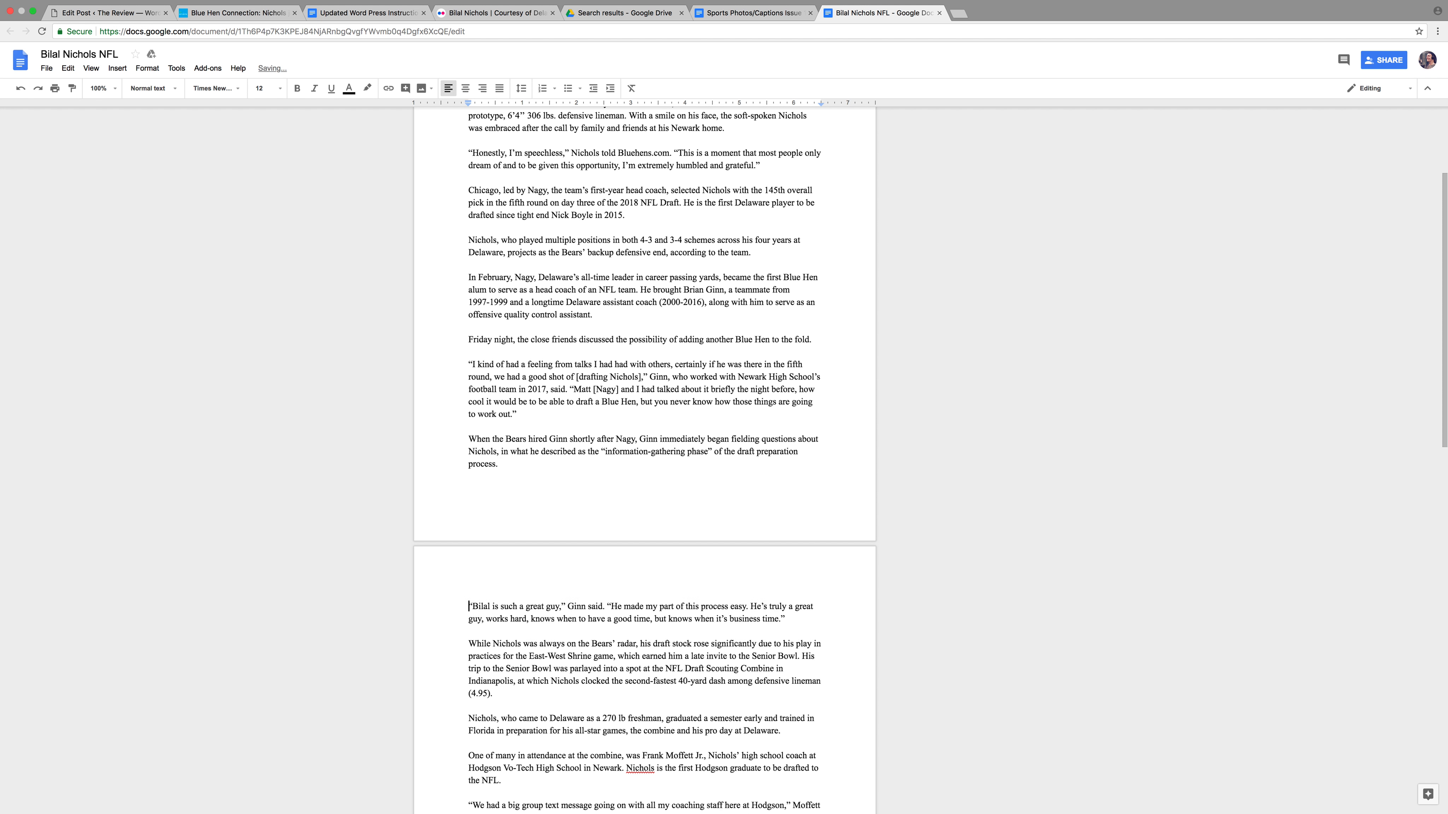
left_click(67, 16)
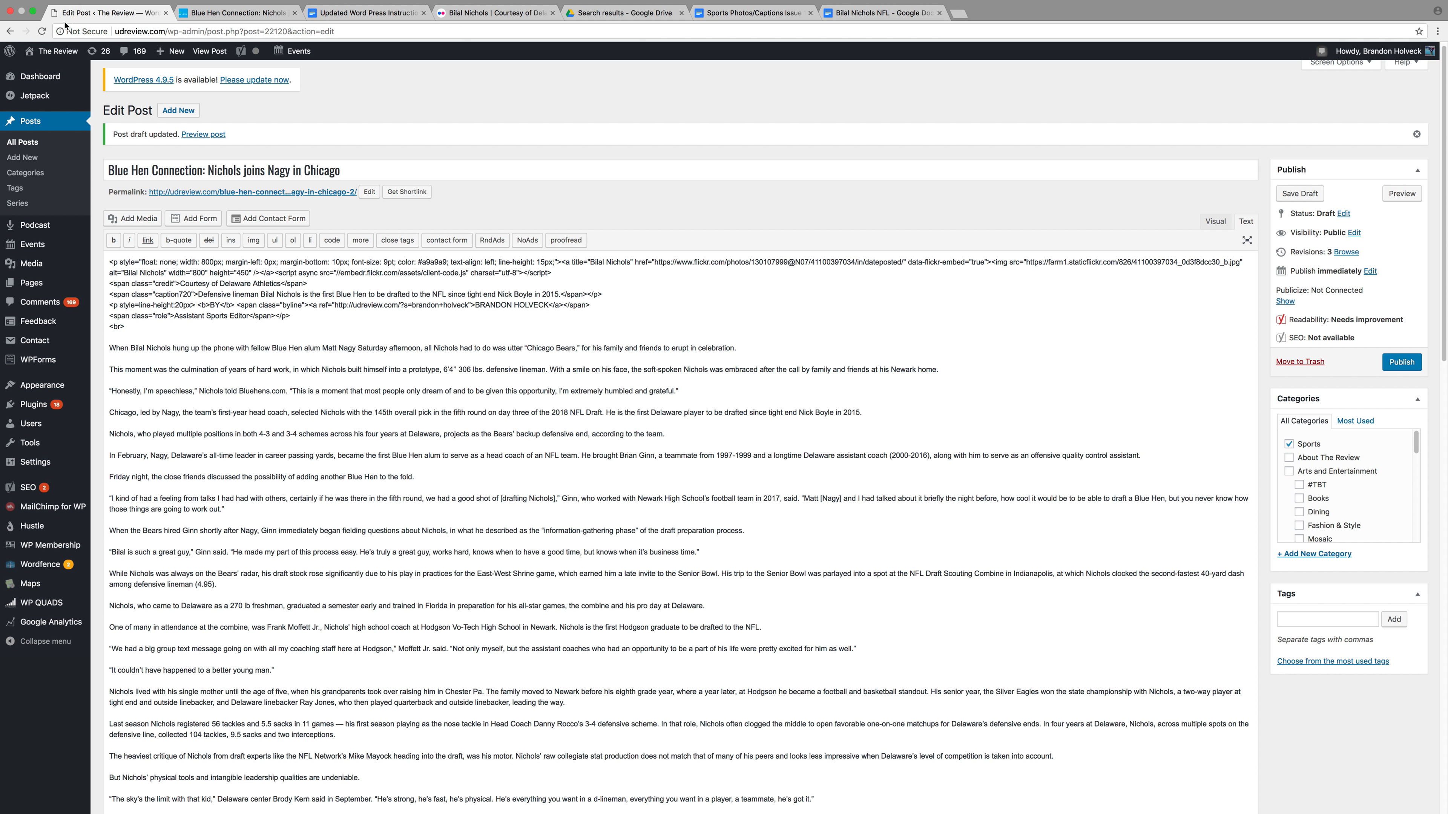
Save the draft and preview it, checking the captioned photo, byline and full story text
scroll(656, 311, "down", 5)
scroll(685, 323, "up", 4)
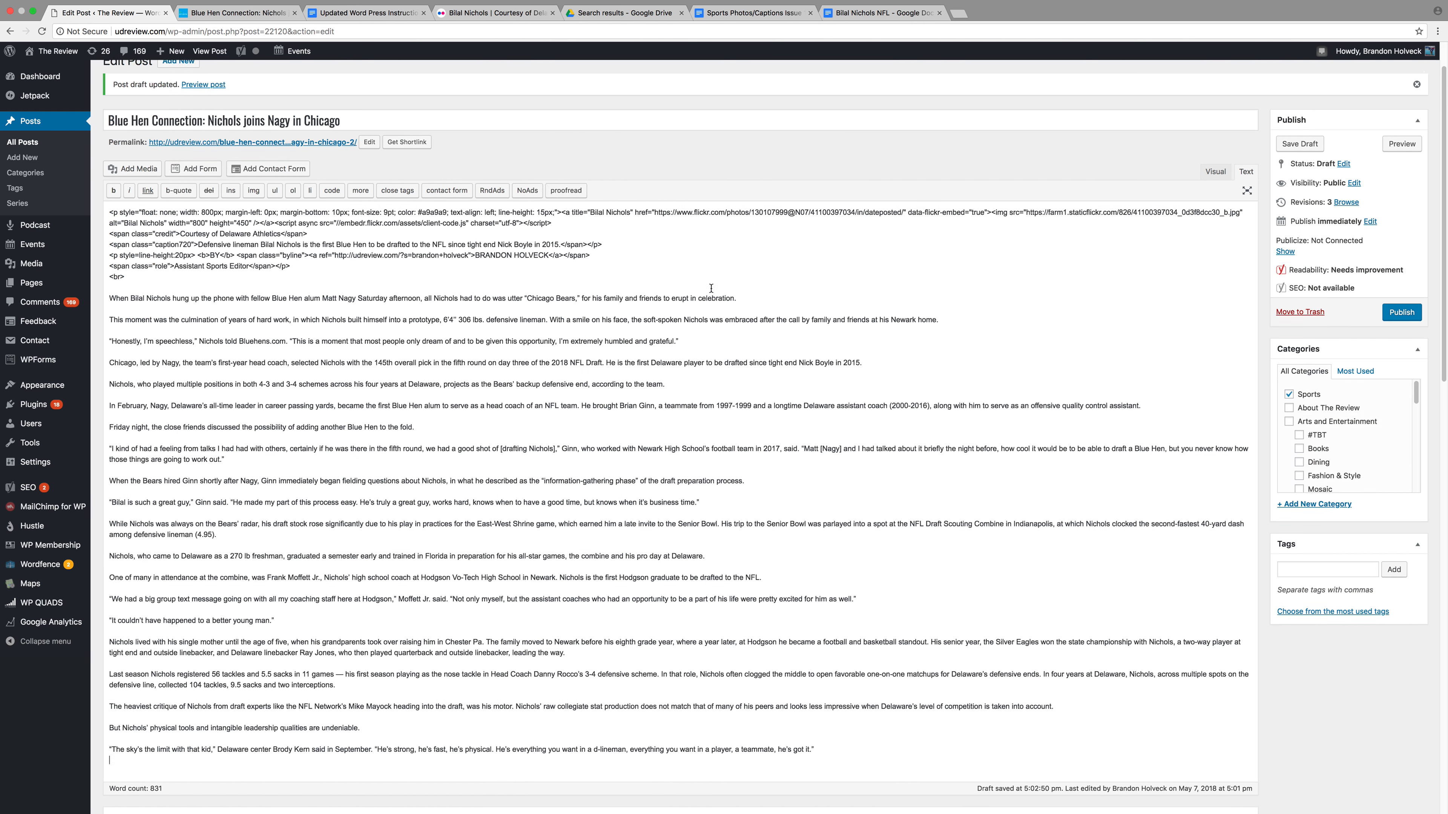
left_click(1402, 144)
left_click(216, 15)
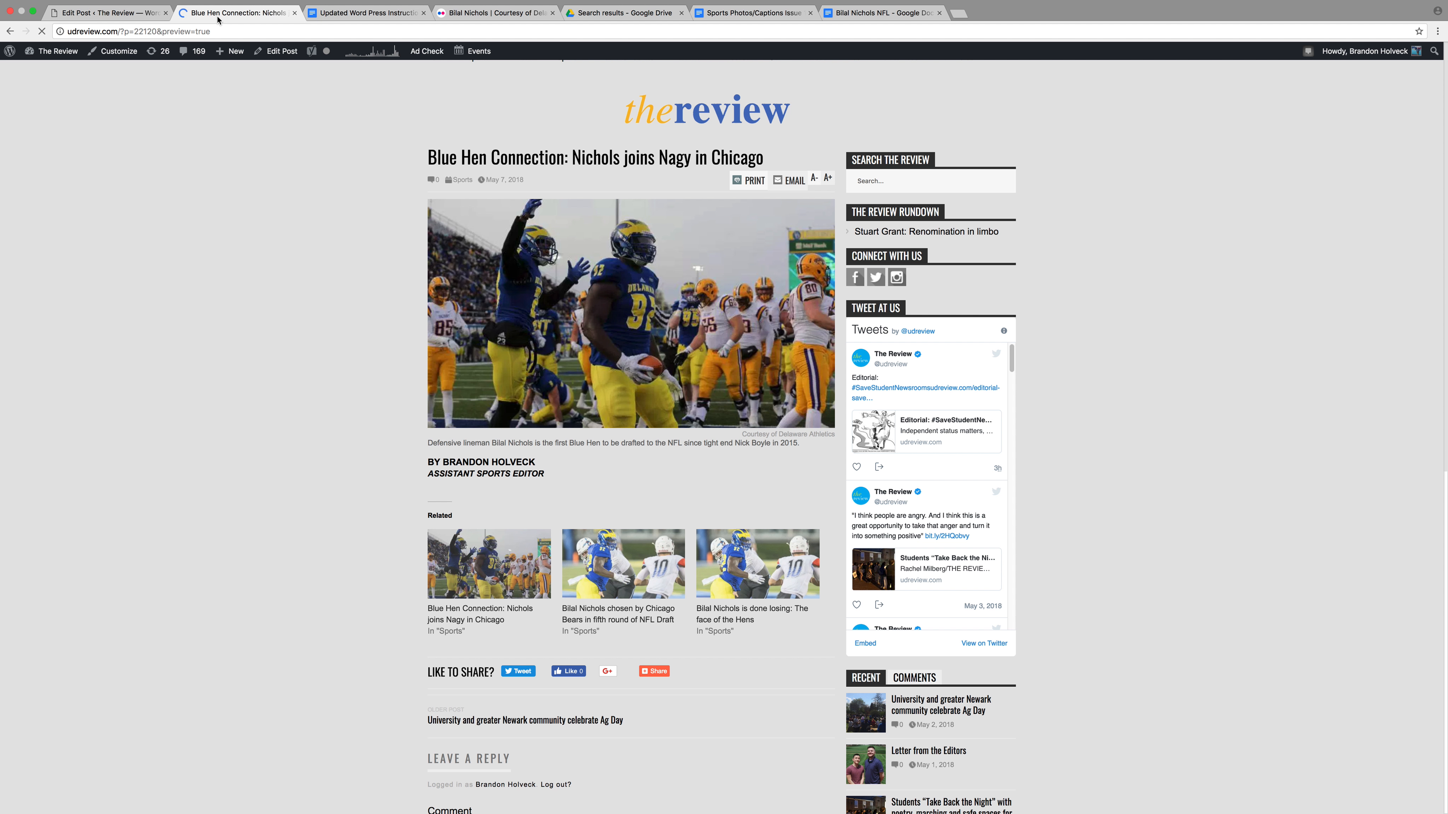
scroll(562, 527, "down", 9)
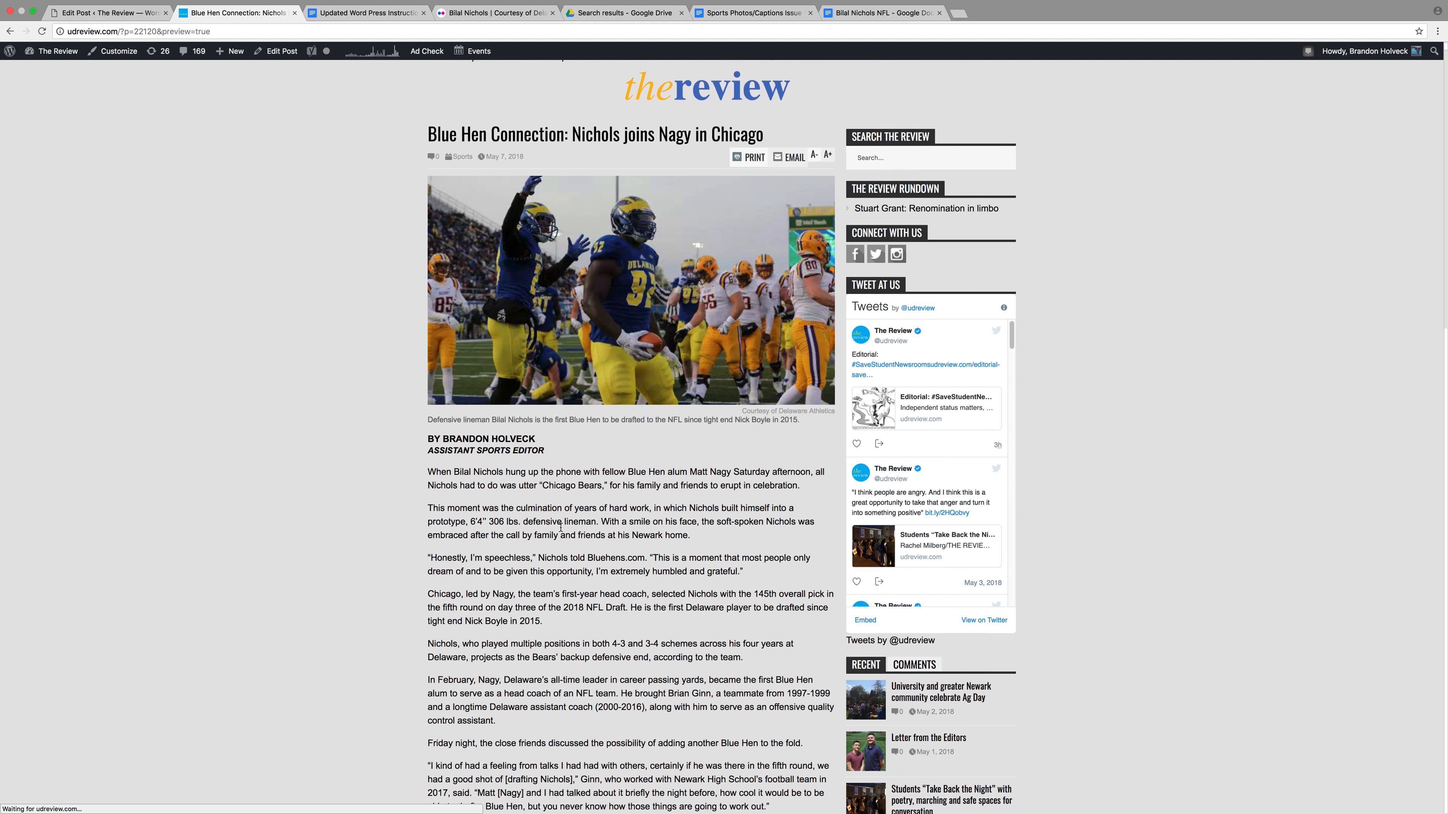
scroll(563, 526, "down", 2)
scroll(563, 527, "up", 11)
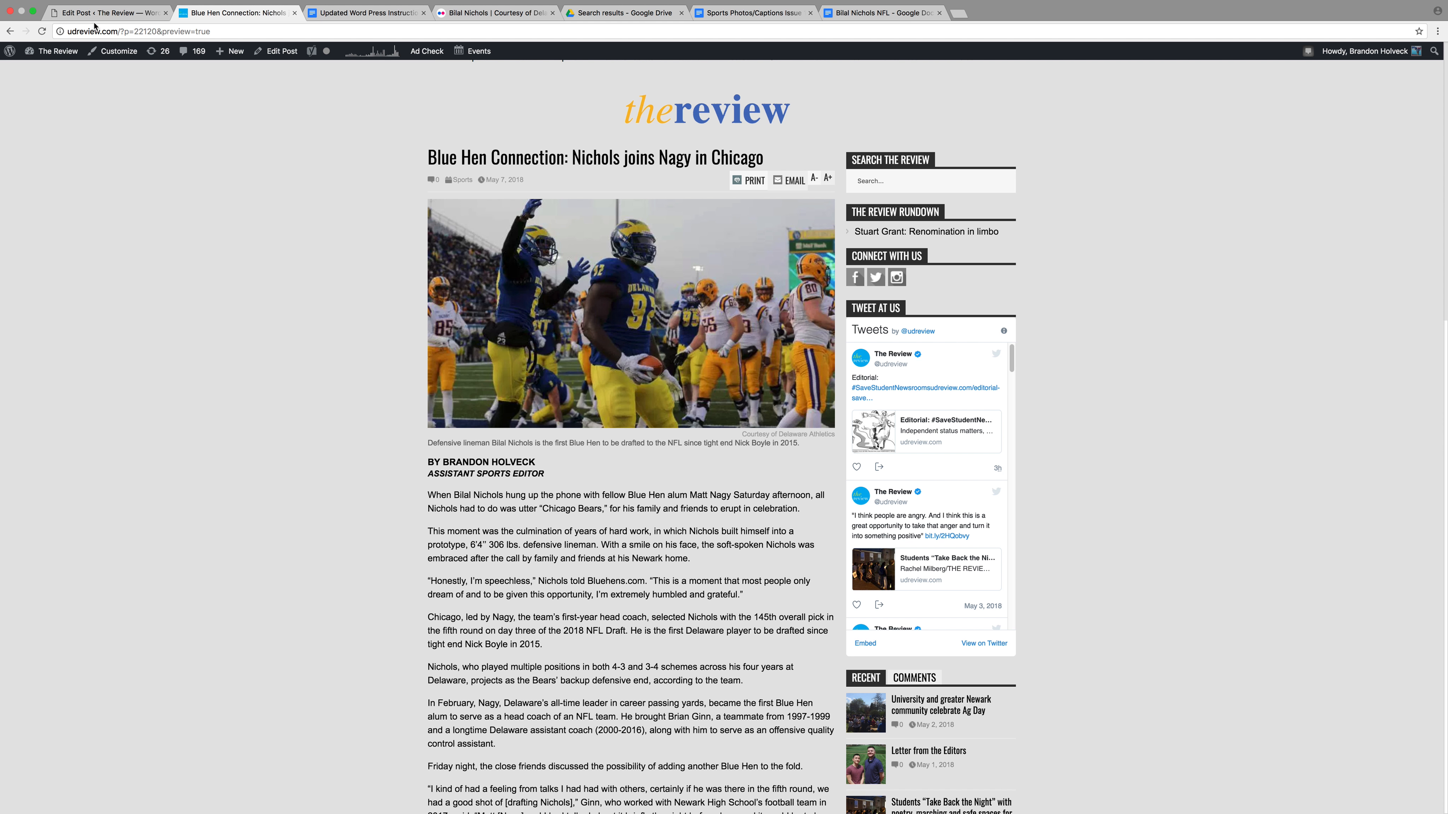
left_click(109, 12)
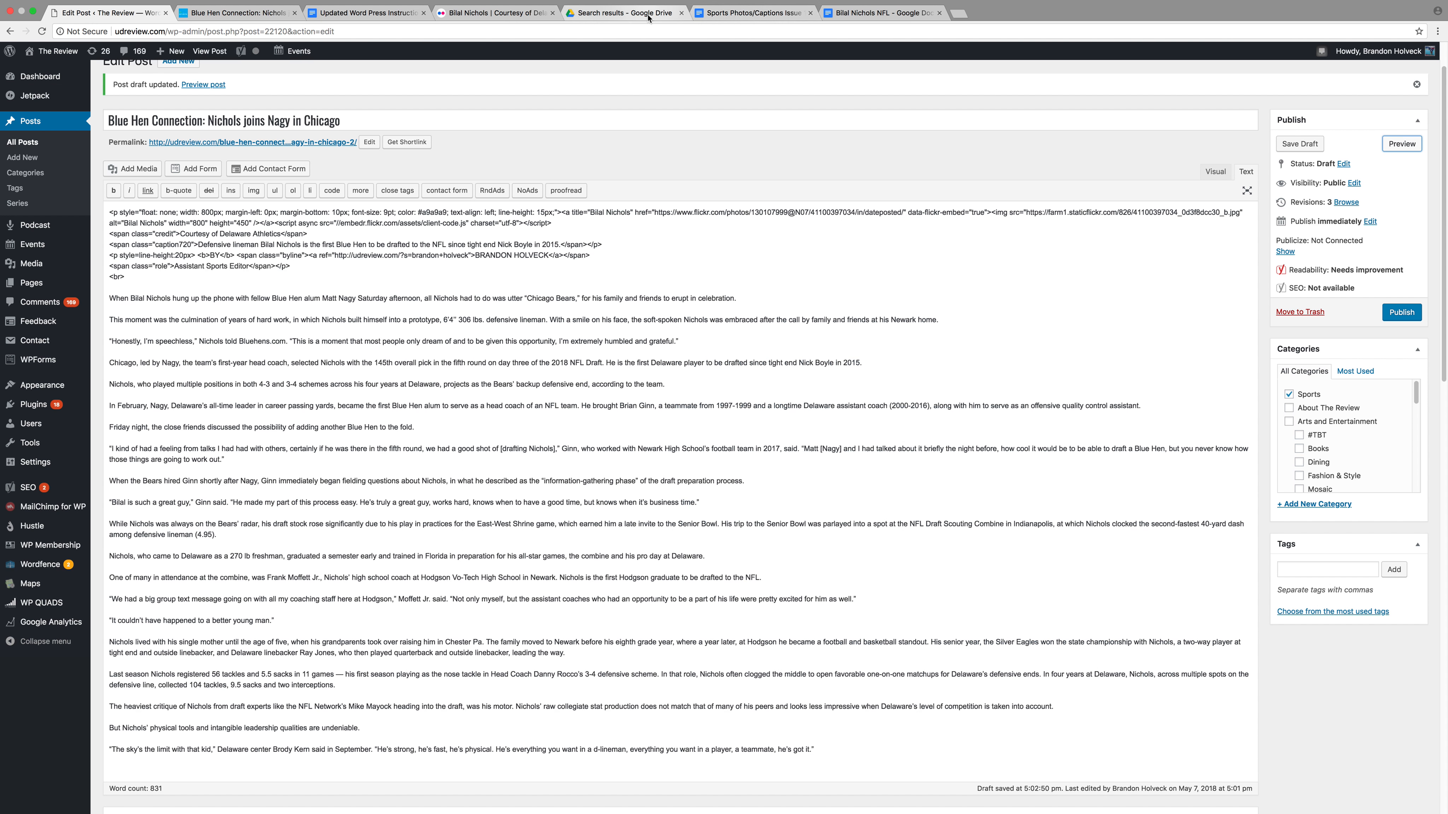
Read the next step in the Updated Word Press Instructions document
left_click(343, 17)
scroll(647, 464, "down", 5)
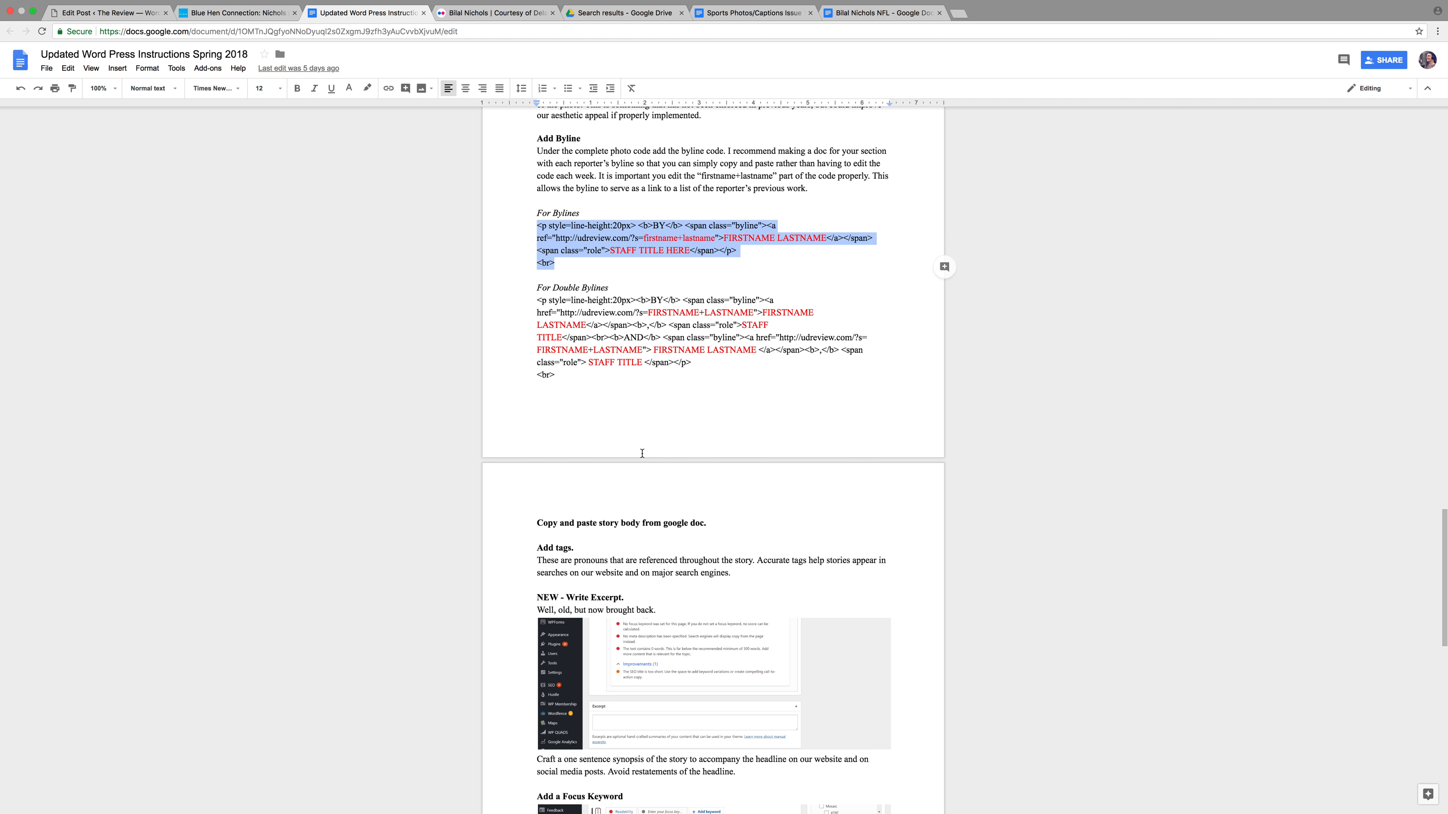
scroll(598, 456, "down", 3)
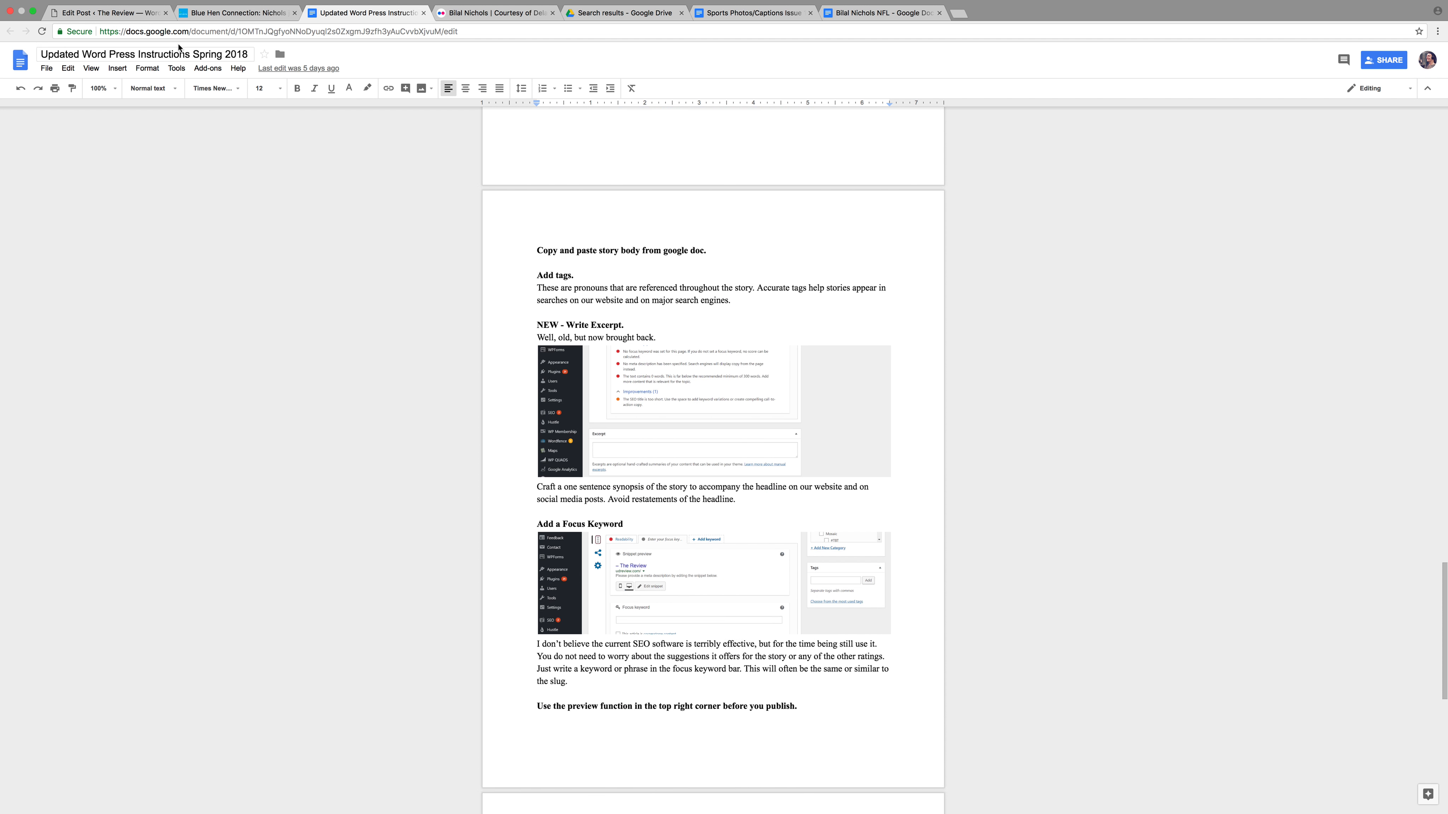
Add the tag 'Bilal Nichols' to the post
key("ctrl+1")
left_click(1328, 571)
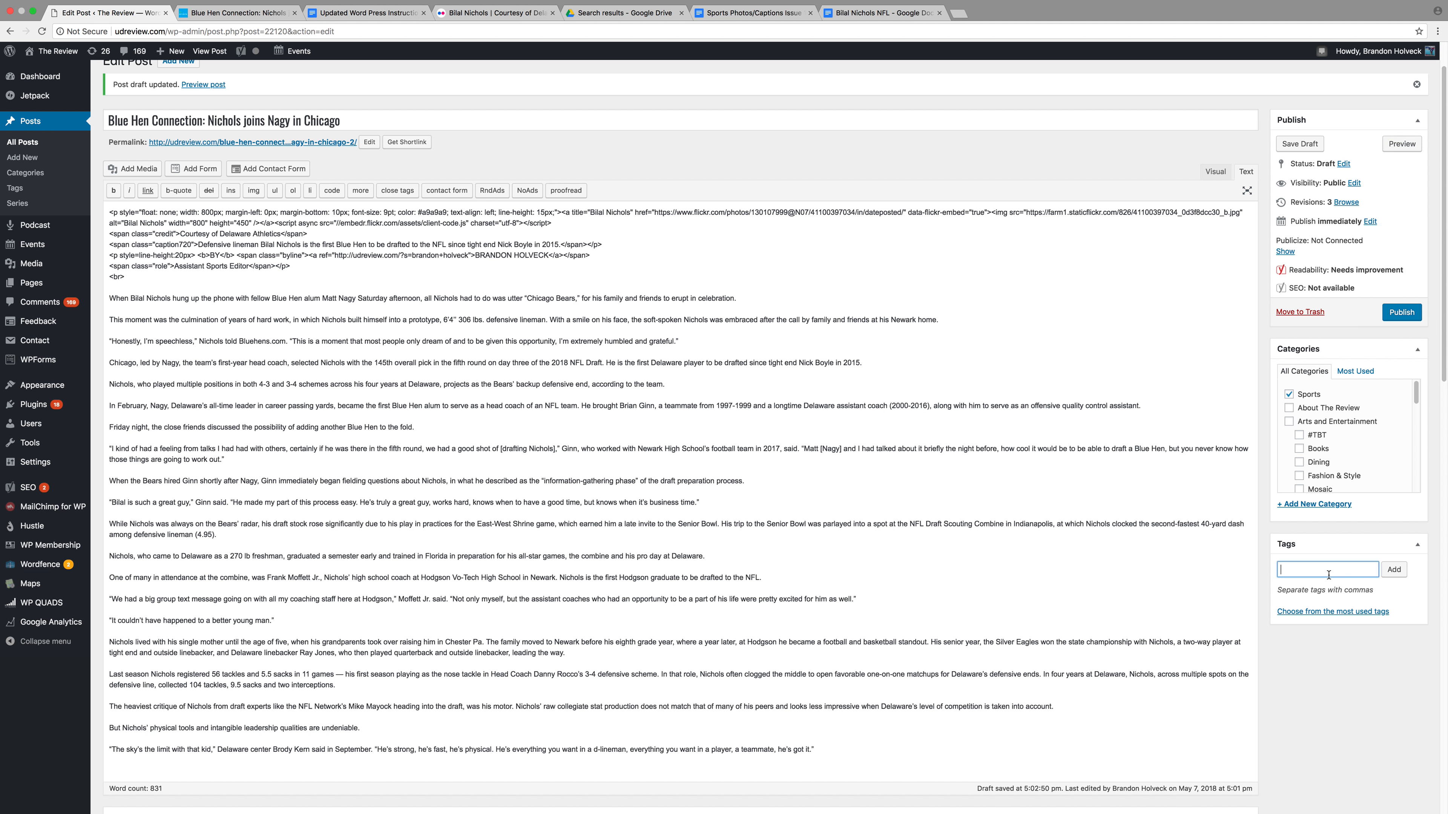
type("Bilal Nichols")
scroll(291, 698, "down", 15)
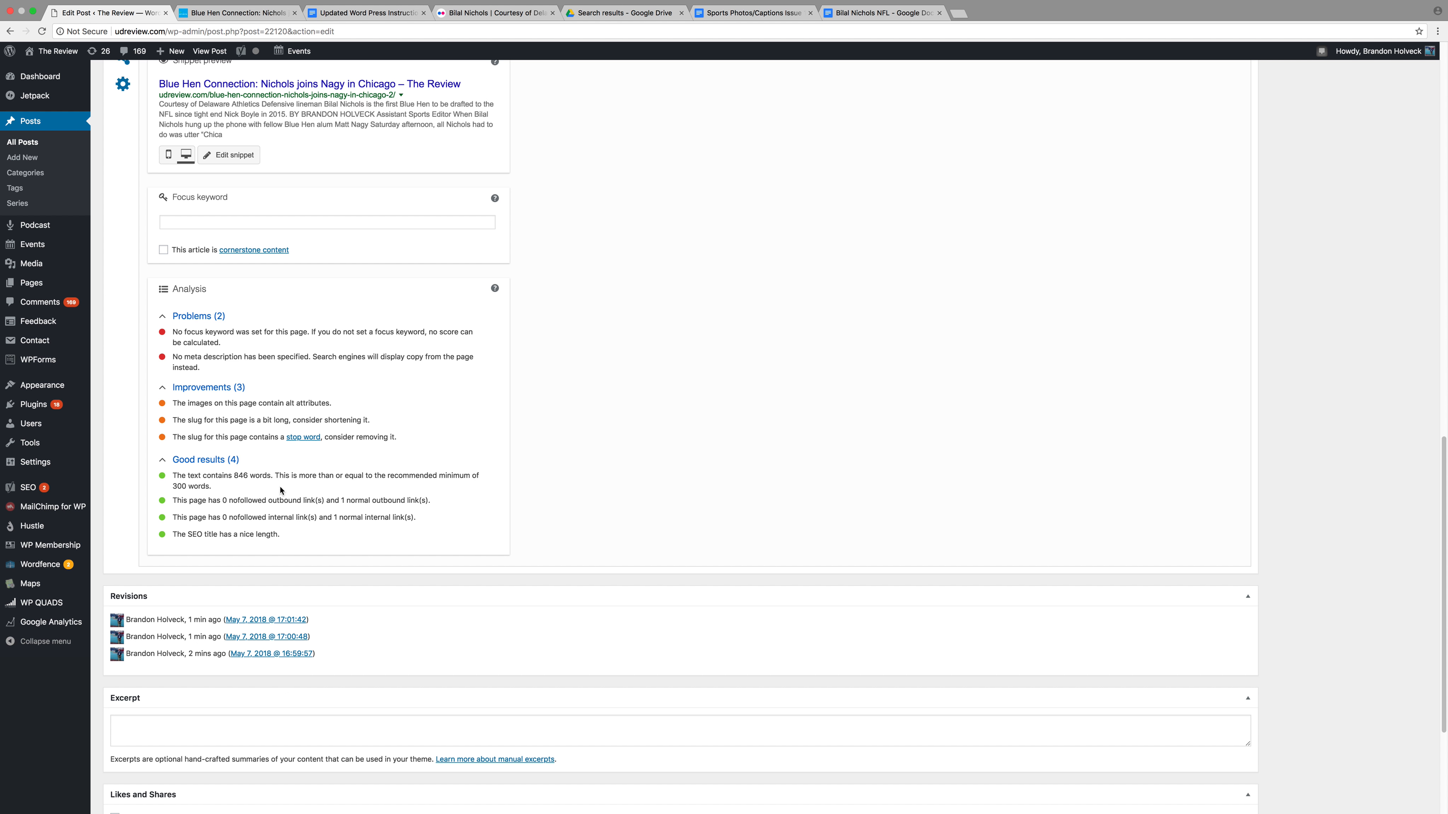
Hide Screen Options and begin the excerpt: 'The Chicago Bears selected Bilal Nichols in the fifth ro'
scroll(450, 587, "up", 20)
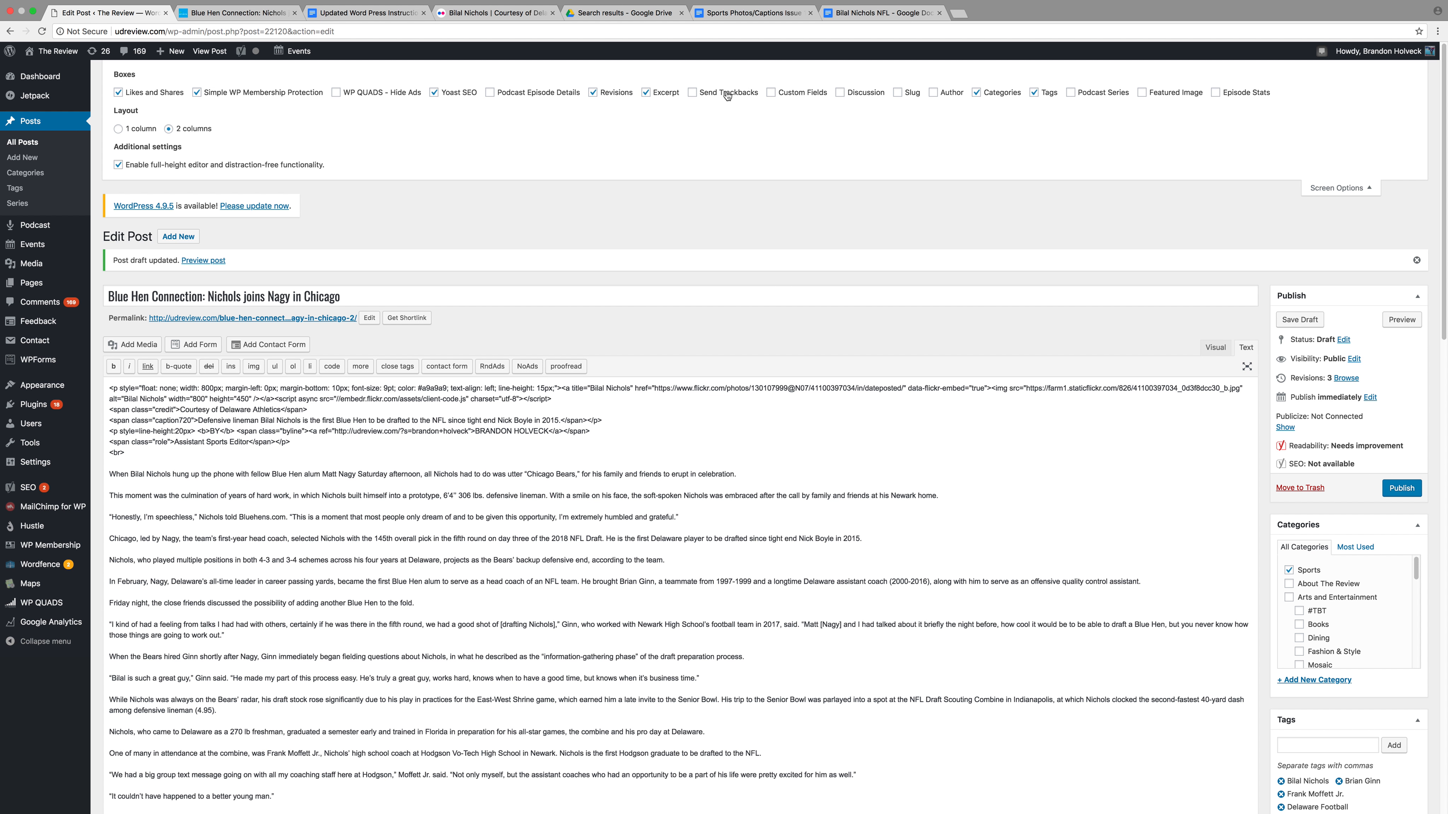
left_click(1339, 188)
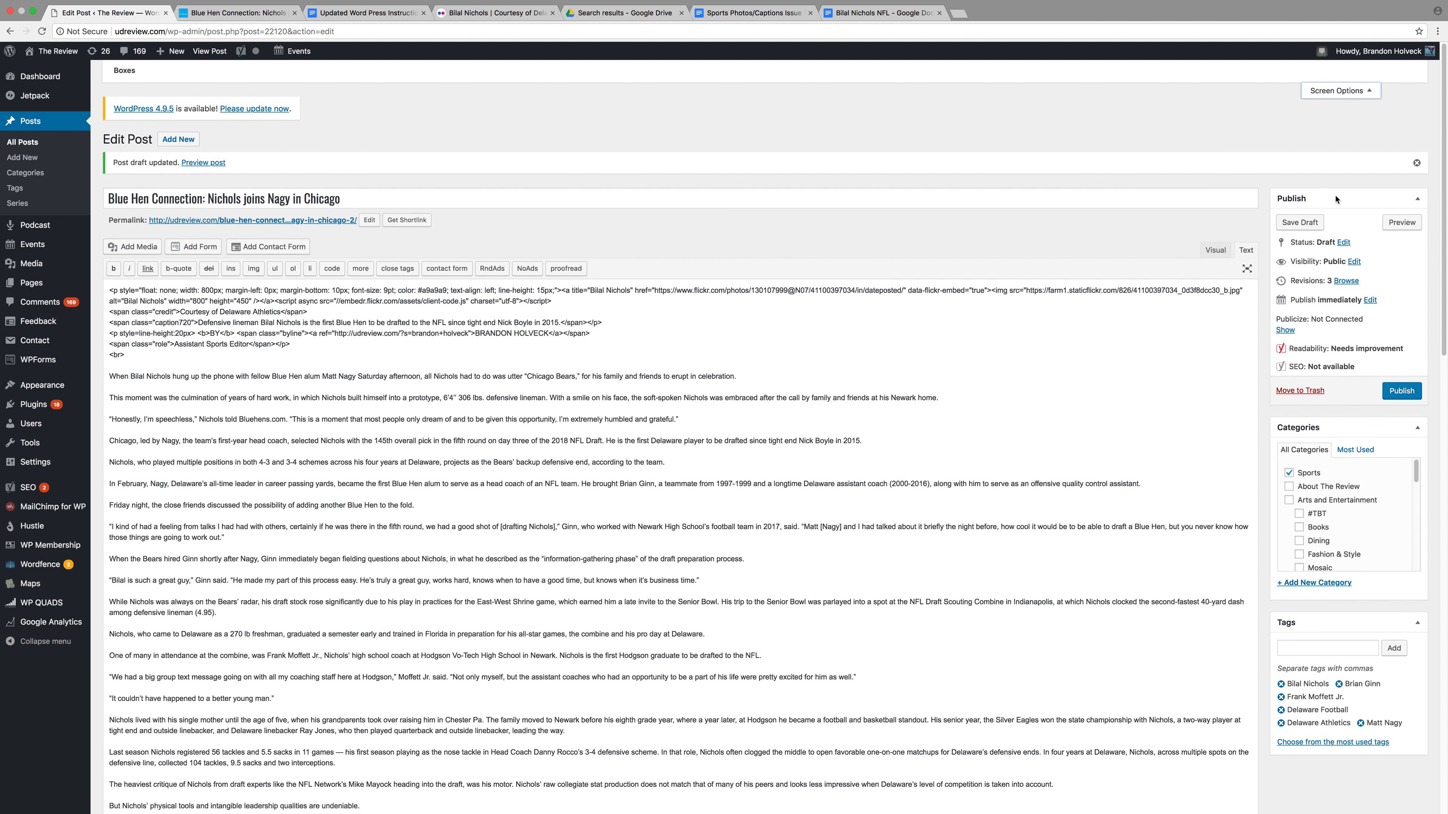
scroll(682, 283, "down", 6)
scroll(775, 314, "down", 15)
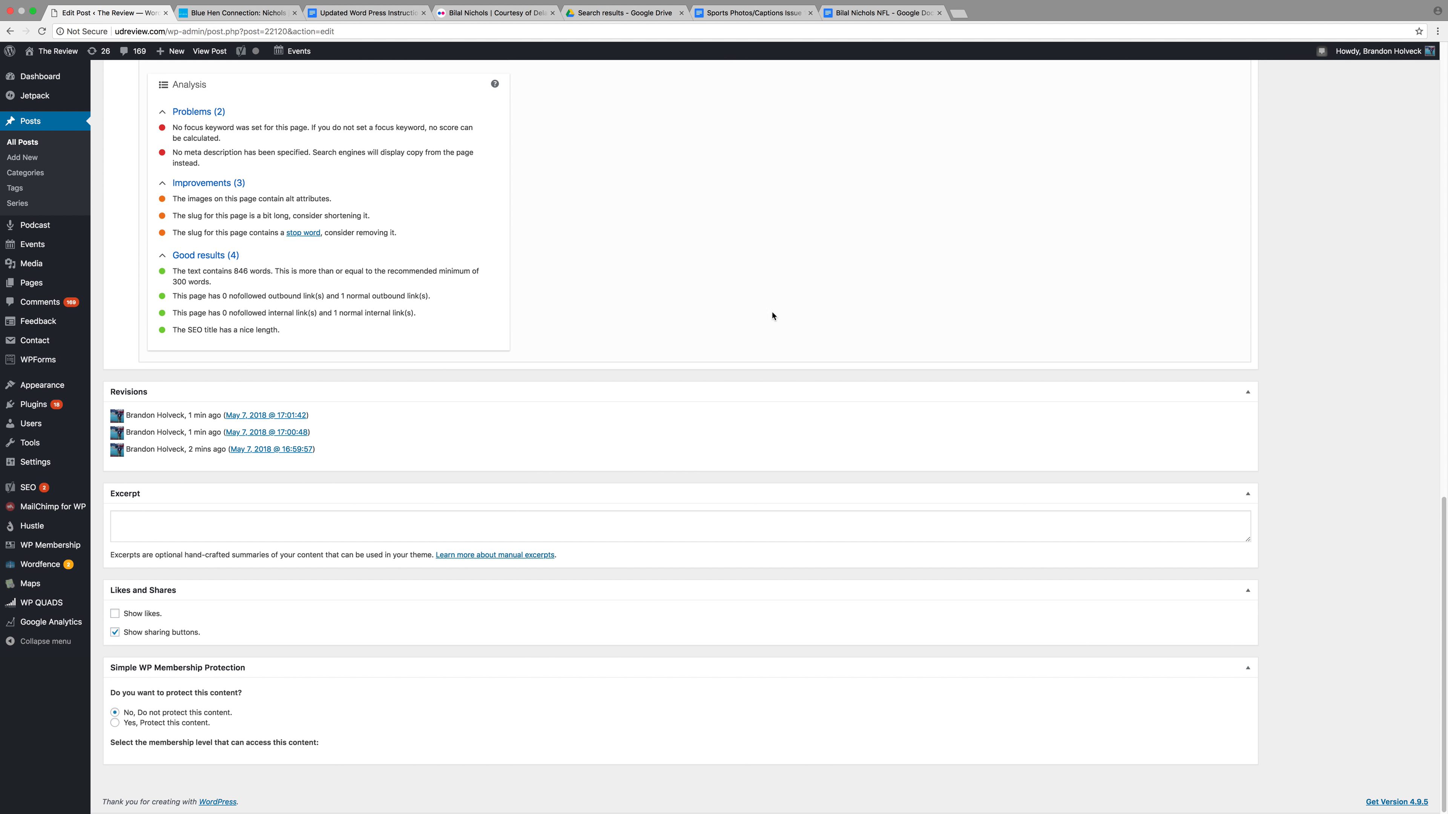
left_click(558, 520)
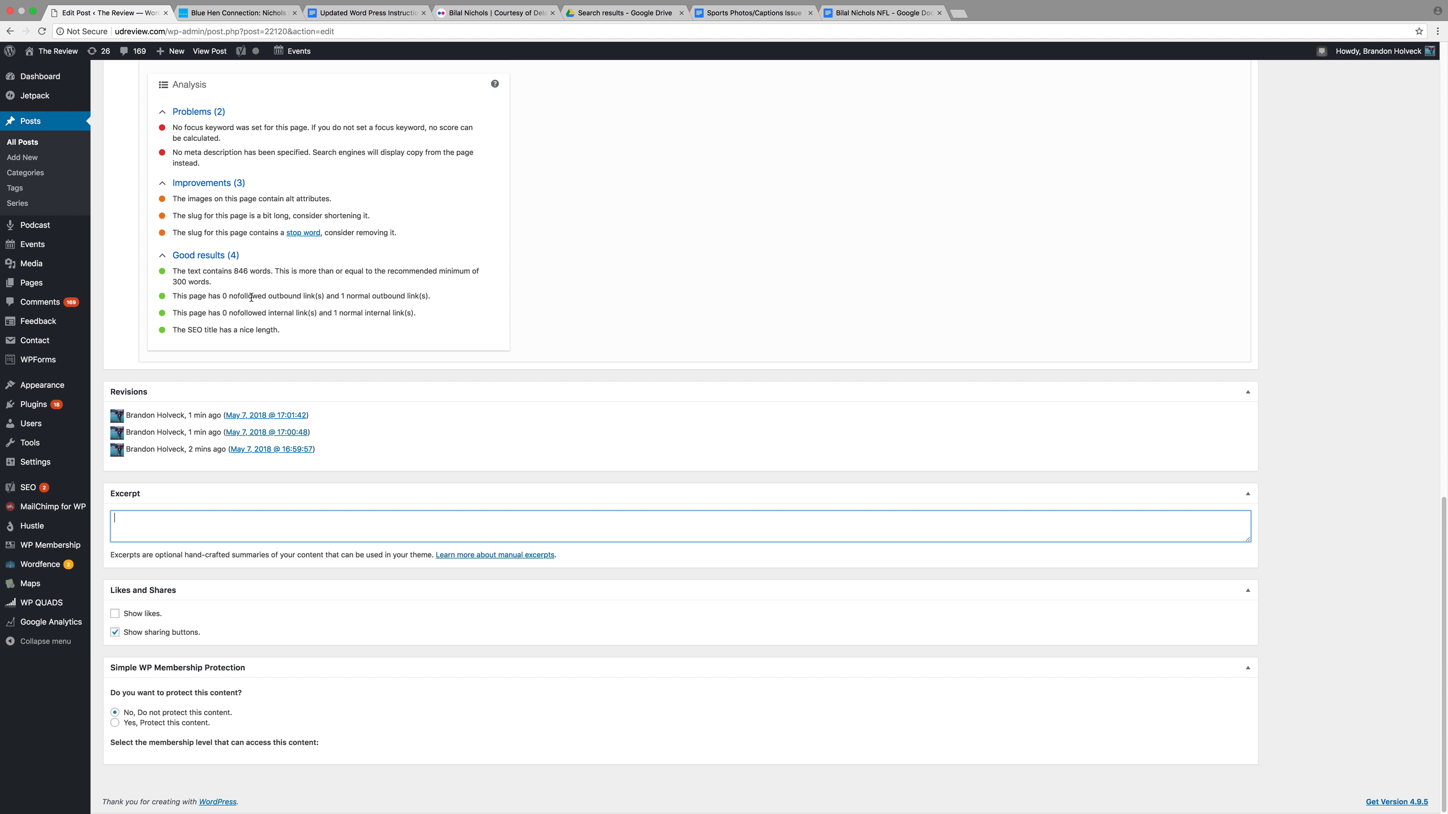
type("The Chicago Bears selected Bilal Nichols in the fifth ro")
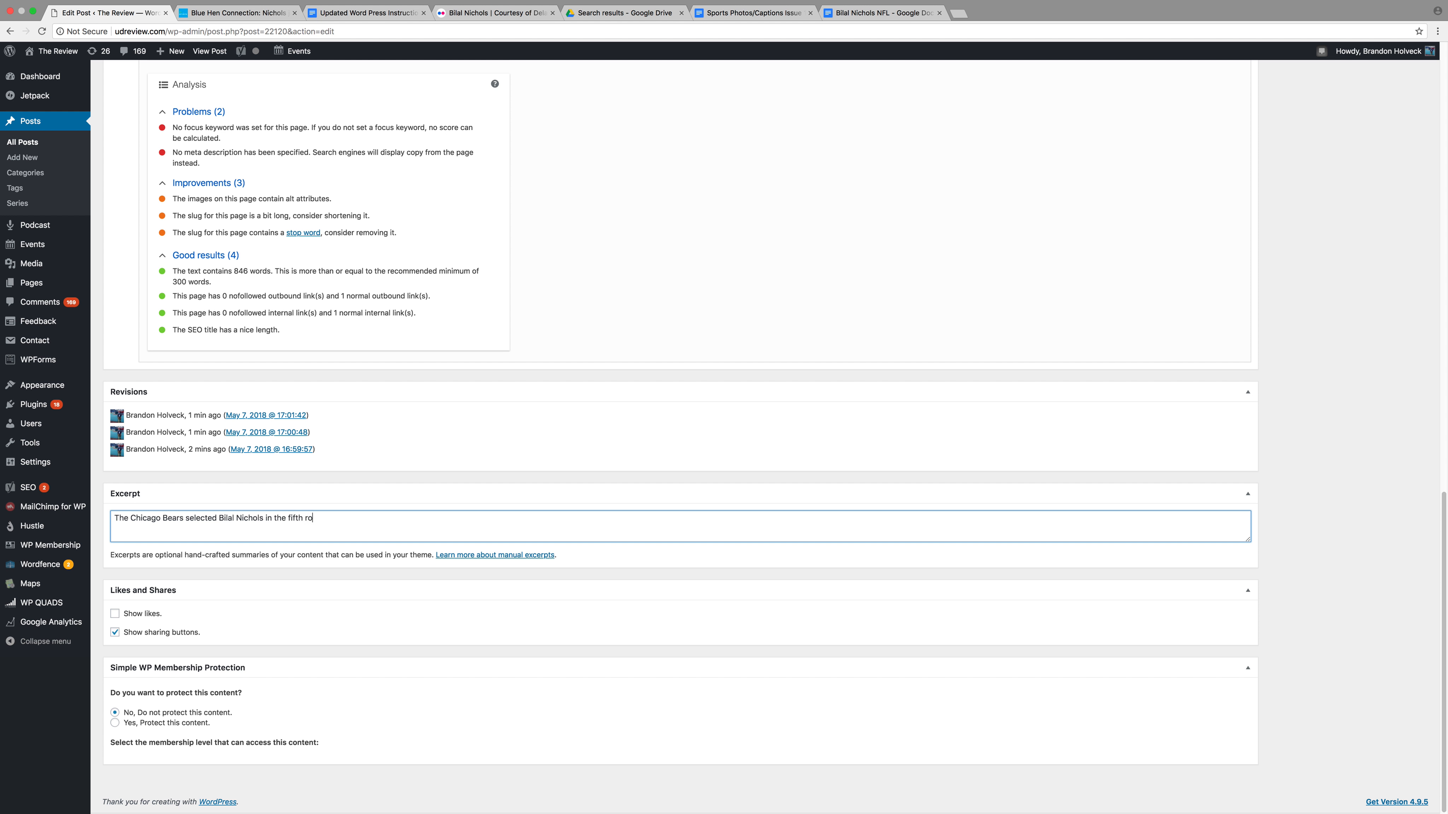